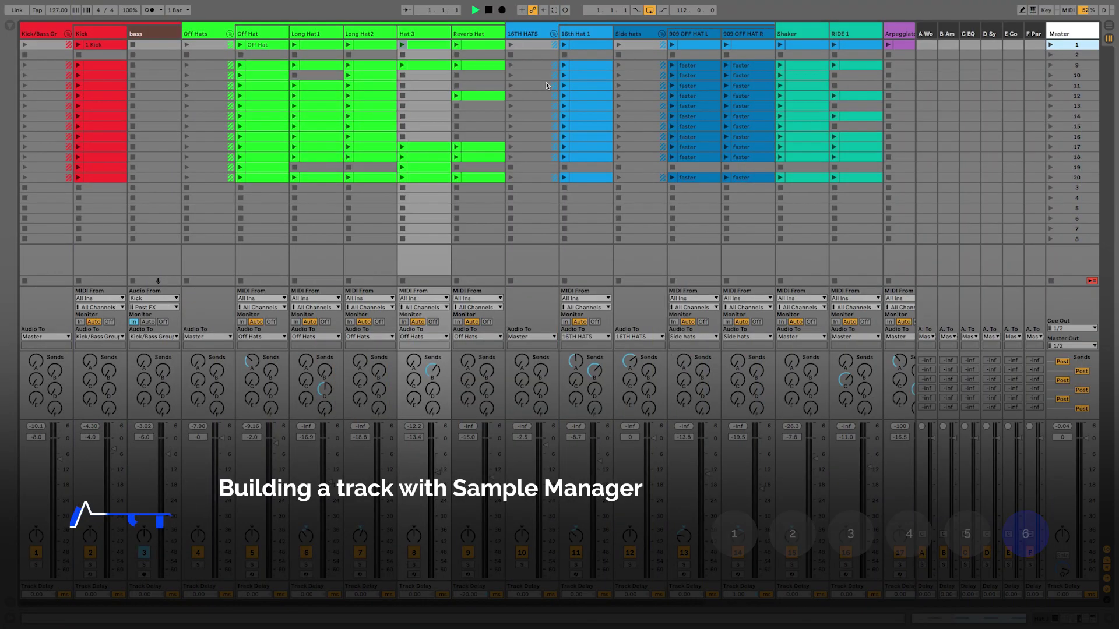
Examine the clips and scenes across all tracks in Session View, and the timeline in Arrangement View.
{"action": "scroll", "coordinate": [541, 84], "scroll_direction": "right", "scroll_amount": 6}
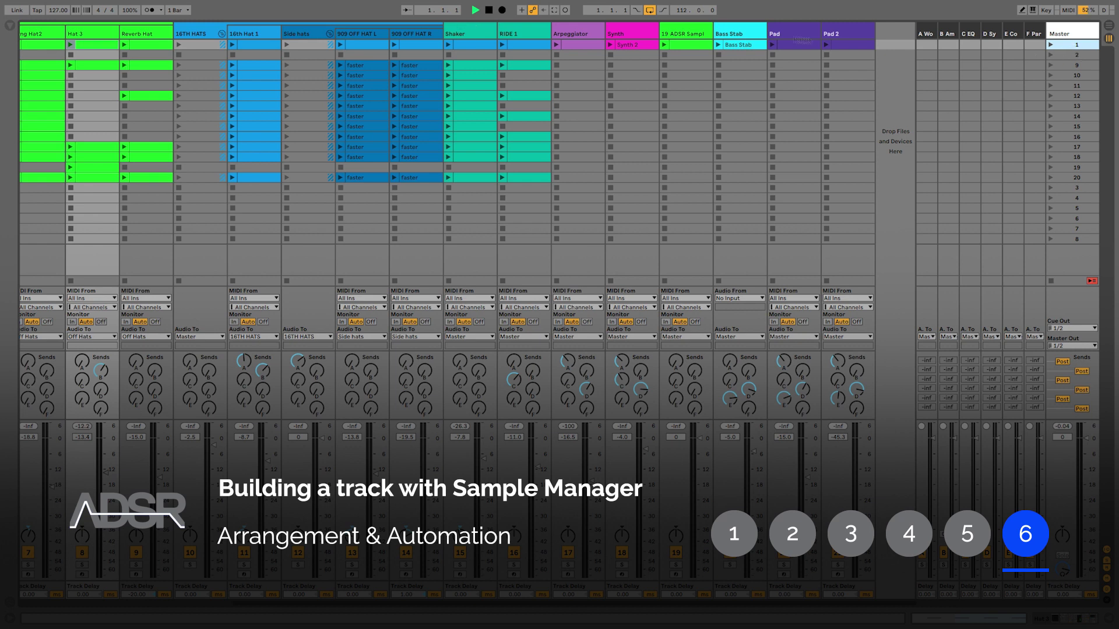
{"action": "scroll", "coordinate": [467, 175], "scroll_direction": "left", "scroll_amount": 6}
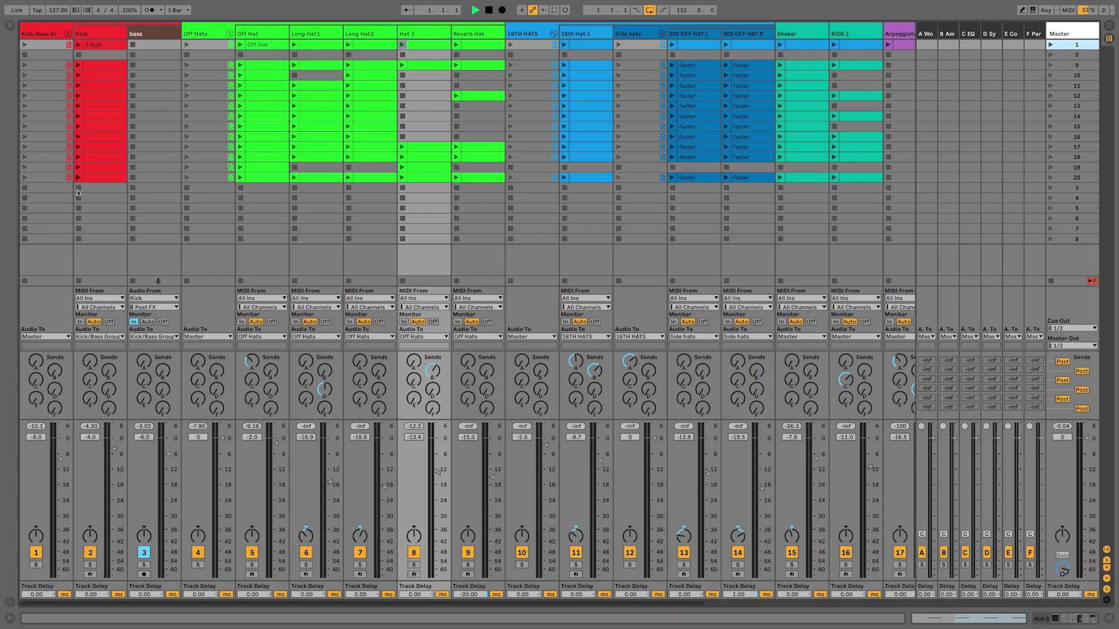
{"action": "scroll", "coordinate": [543, 175], "scroll_direction": "right", "scroll_amount": 6}
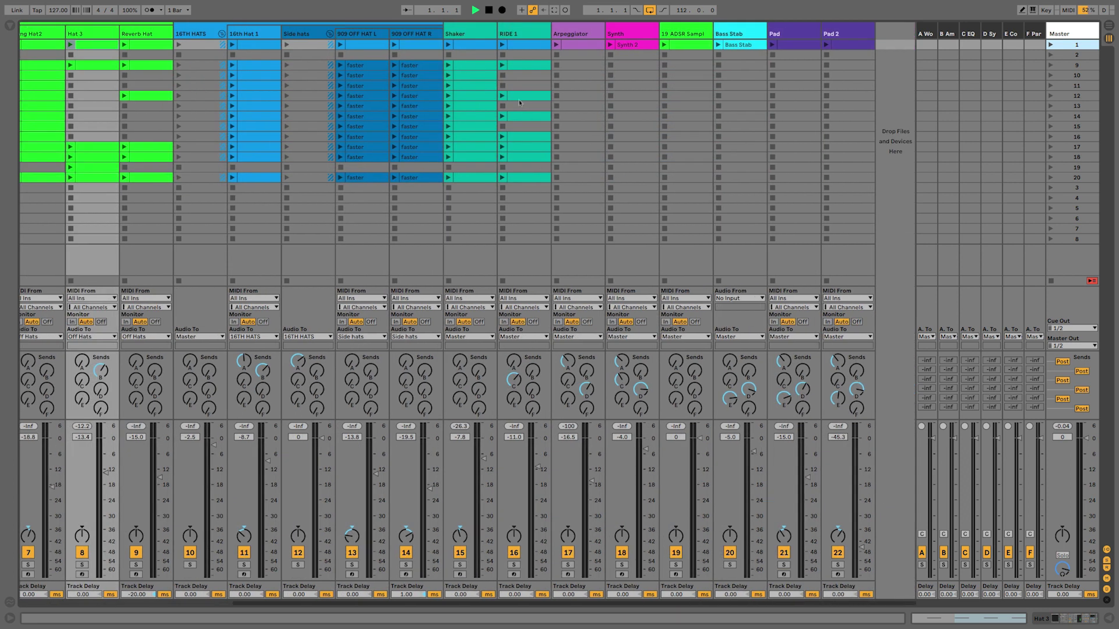
{"action": "scroll", "coordinate": [516, 65], "scroll_direction": "left", "scroll_amount": 6}
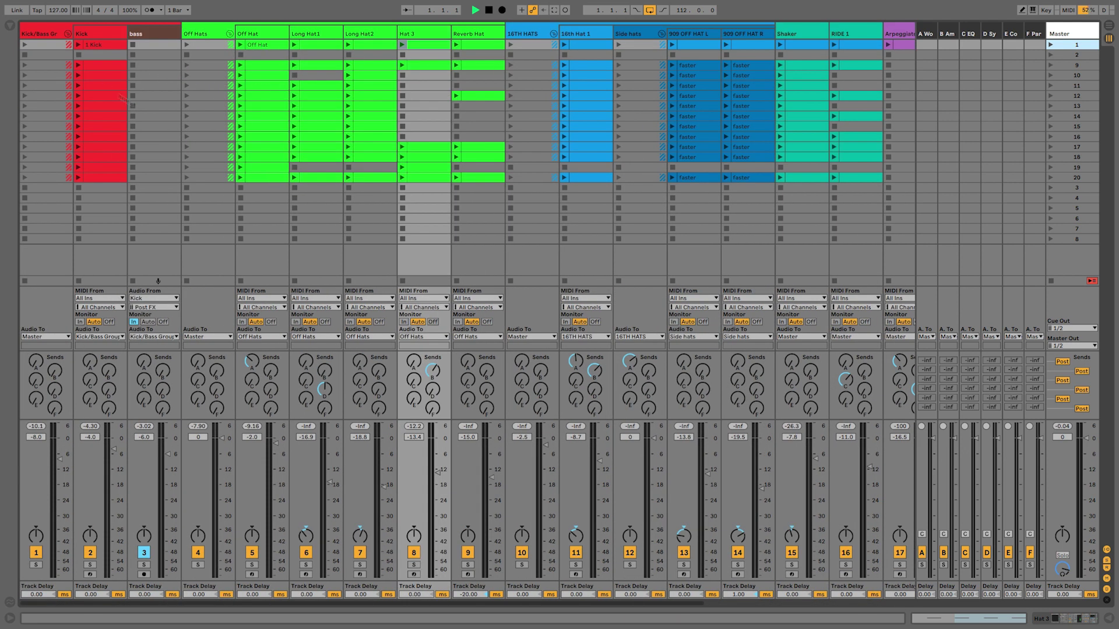
{"action": "scroll", "coordinate": [429, 114], "scroll_direction": "right", "scroll_amount": 6}
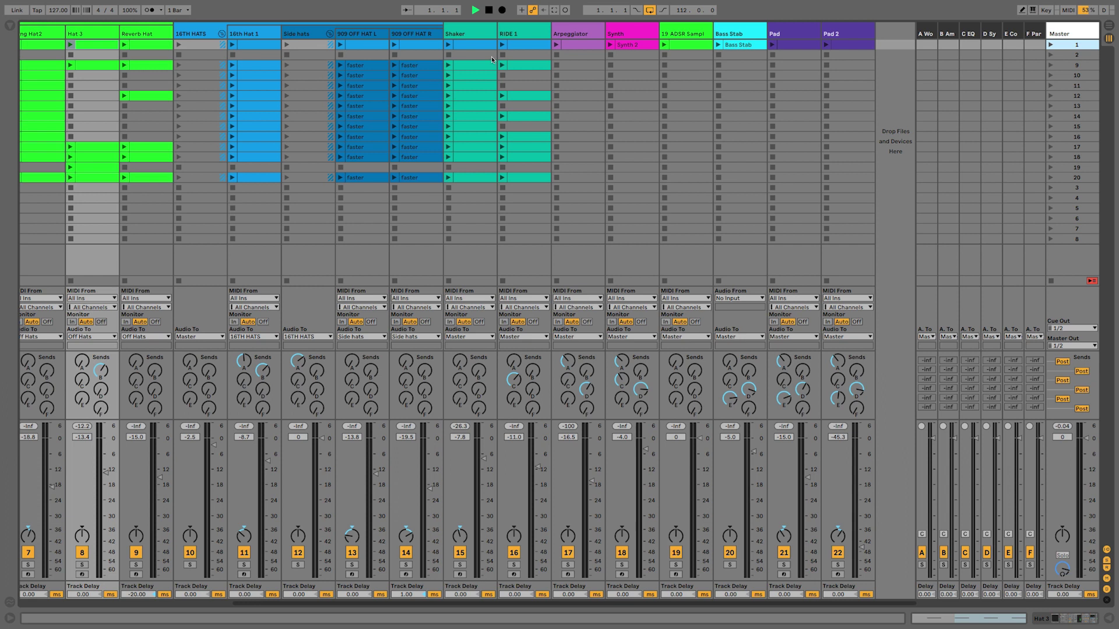
{"action": "left_click", "coordinate": [428, 11]}
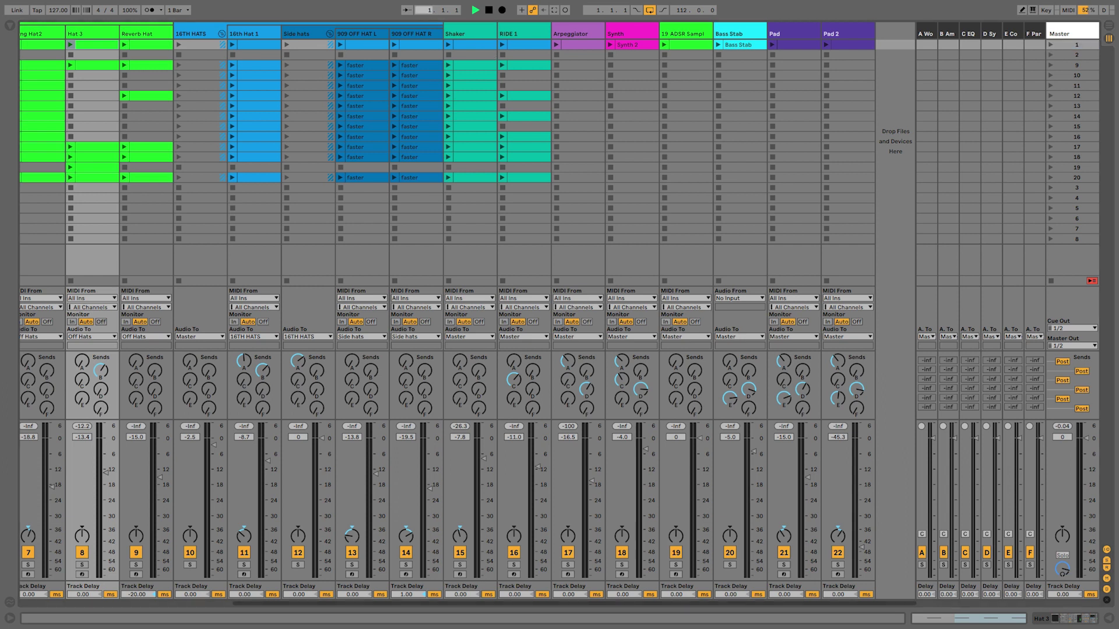
{"action": "left_click", "coordinate": [1108, 26]}
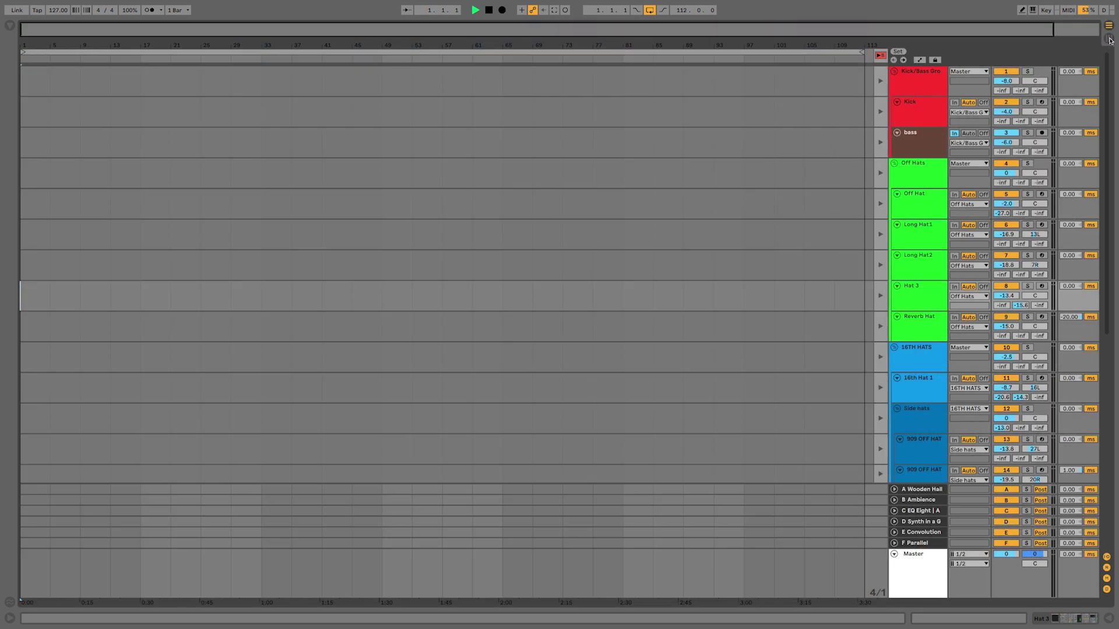
Record a performance from Session View into the arrangement by launching the scenes in order from 9 to 20.
{"action": "left_click", "coordinate": [1109, 39]}
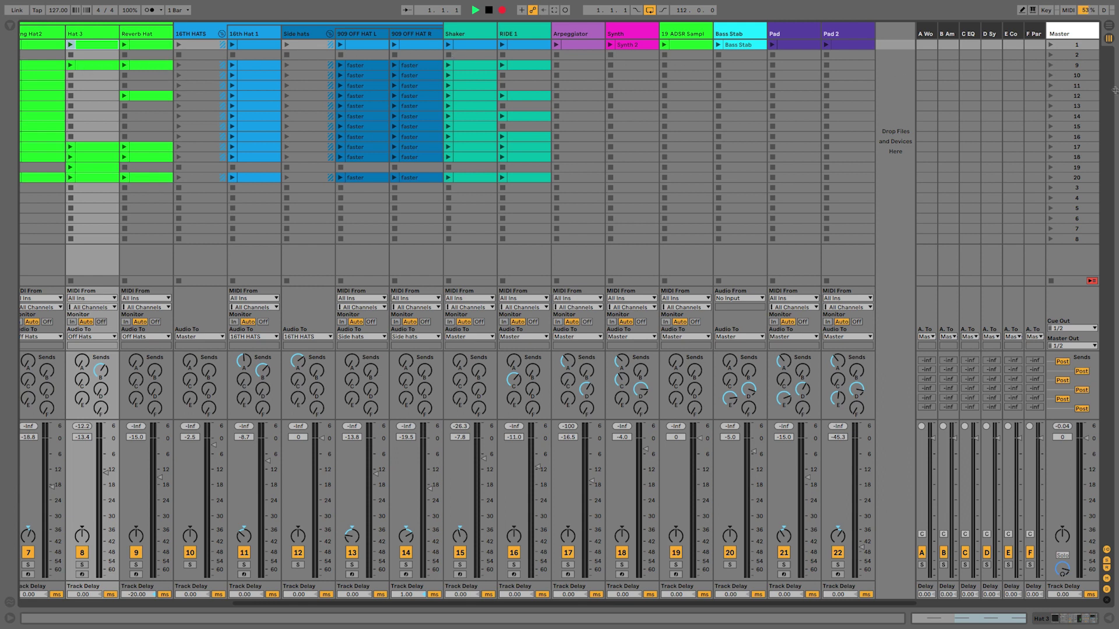
{"action": "left_click", "coordinate": [1051, 66]}
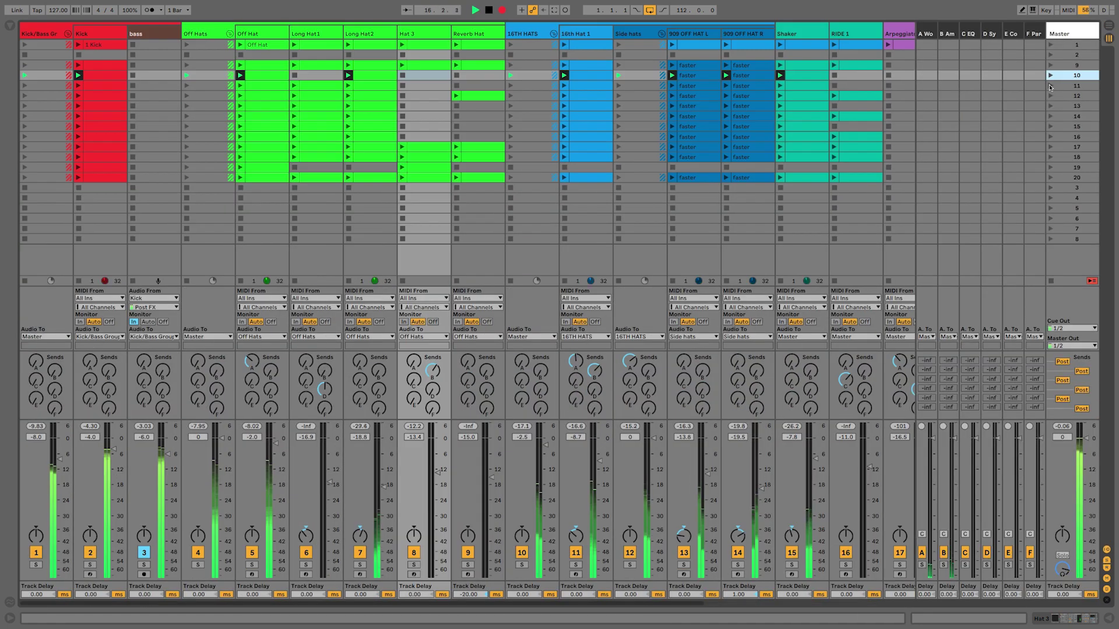
{"action": "left_click", "coordinate": [1050, 86]}
{"action": "left_click", "coordinate": [1051, 96]}
{"action": "left_click", "coordinate": [1050, 105]}
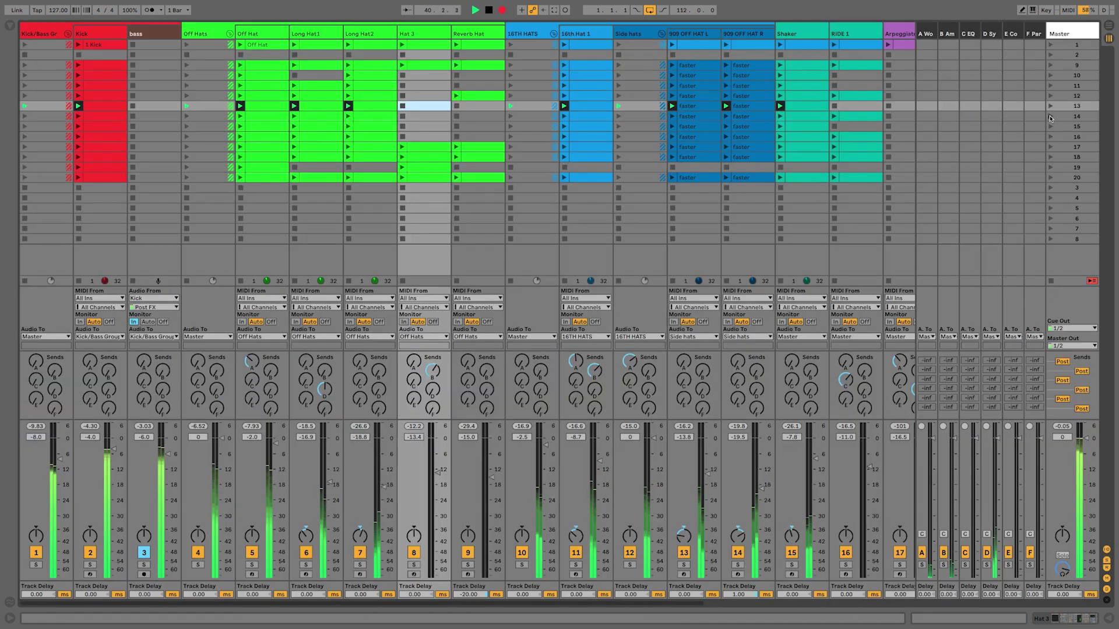
{"action": "left_click", "coordinate": [1050, 116]}
{"action": "left_click", "coordinate": [1050, 126]}
{"action": "left_click", "coordinate": [1051, 136]}
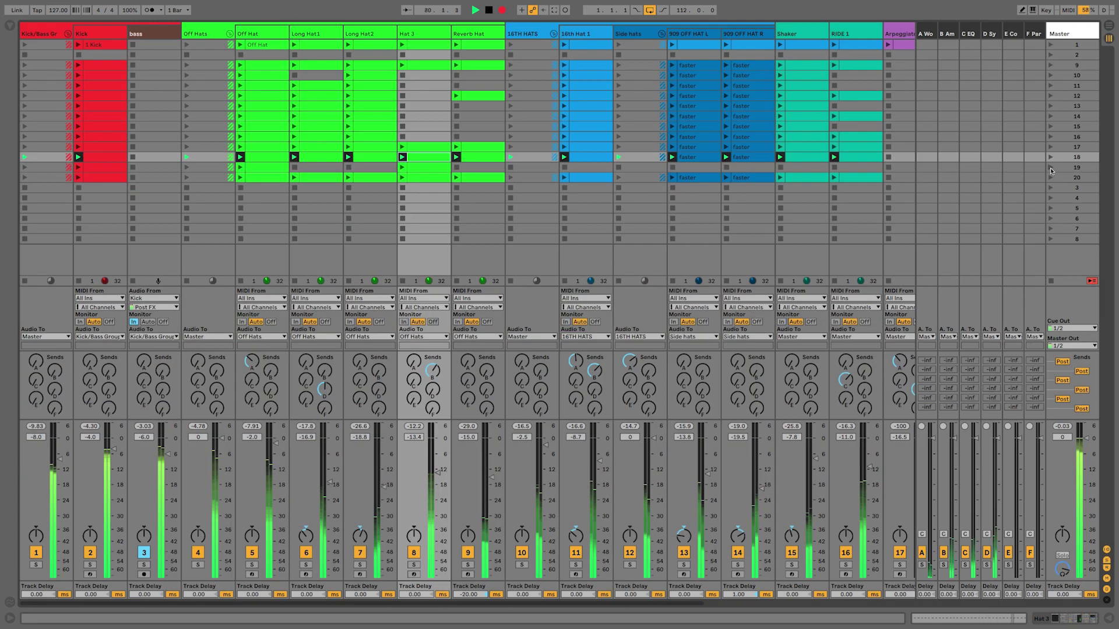
{"action": "left_click", "coordinate": [1051, 167]}
{"action": "left_click", "coordinate": [1050, 178]}
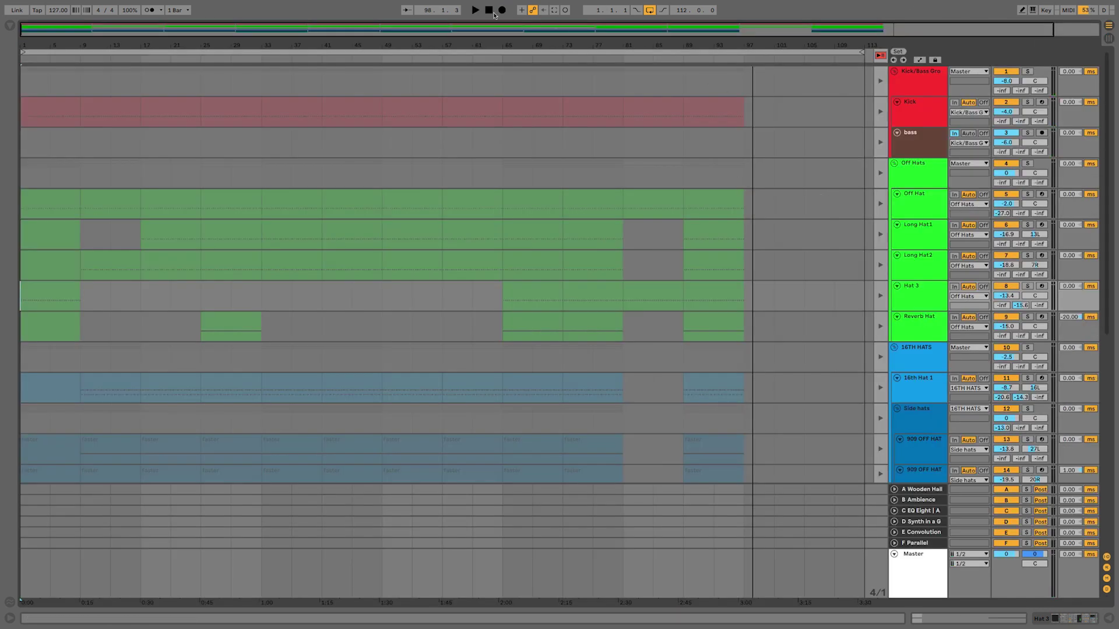
Stop the transport, switch all tracks back to arrangement playback and review the recorded clips.
{"action": "left_click", "coordinate": [489, 11]}
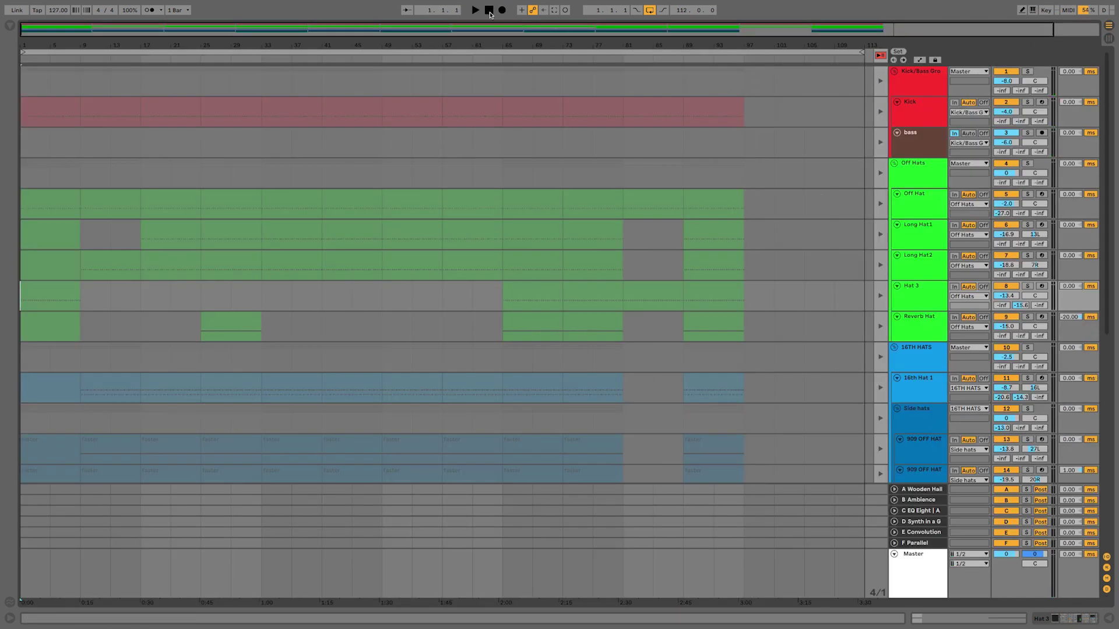
{"action": "left_click", "coordinate": [880, 56]}
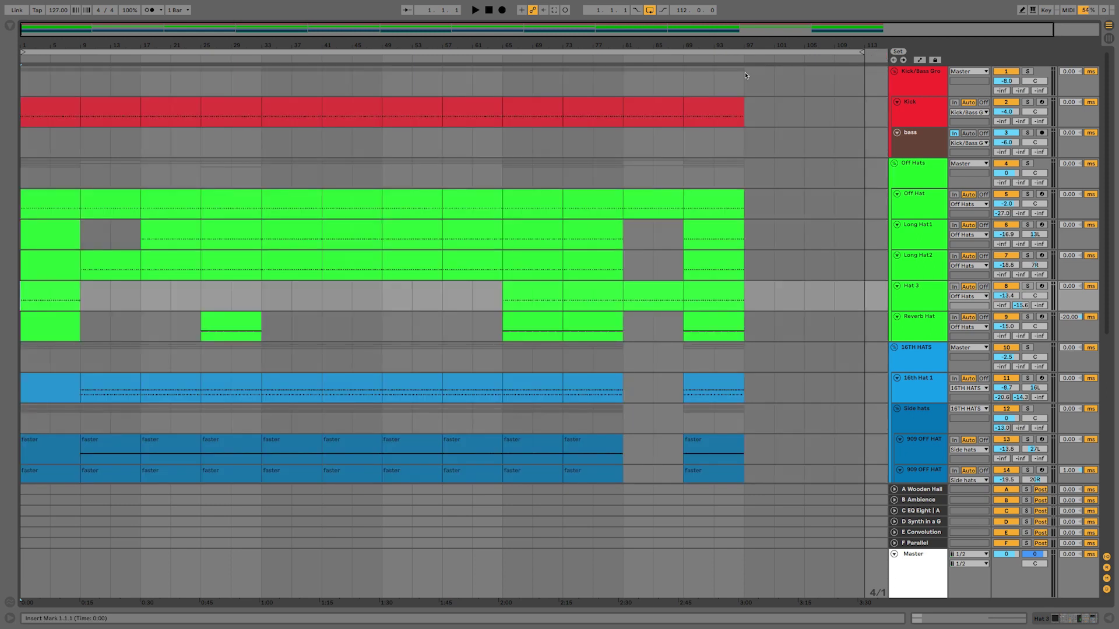
{"action": "scroll", "coordinate": [691, 126], "scroll_direction": "down", "scroll_amount": 10}
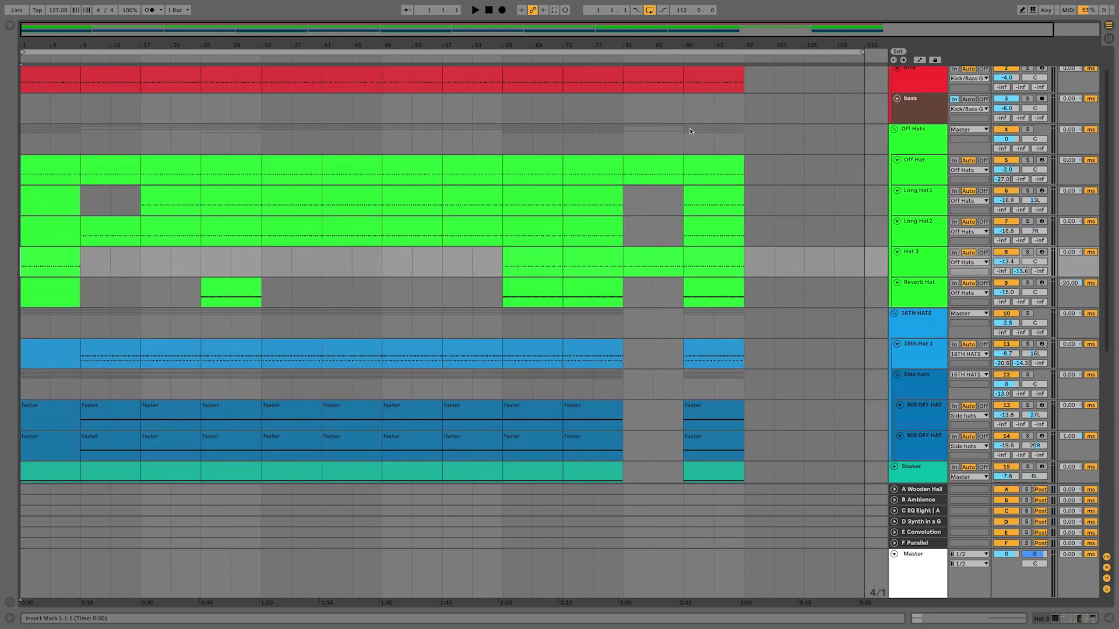
{"action": "scroll", "coordinate": [691, 126], "scroll_direction": "up", "scroll_amount": 10}
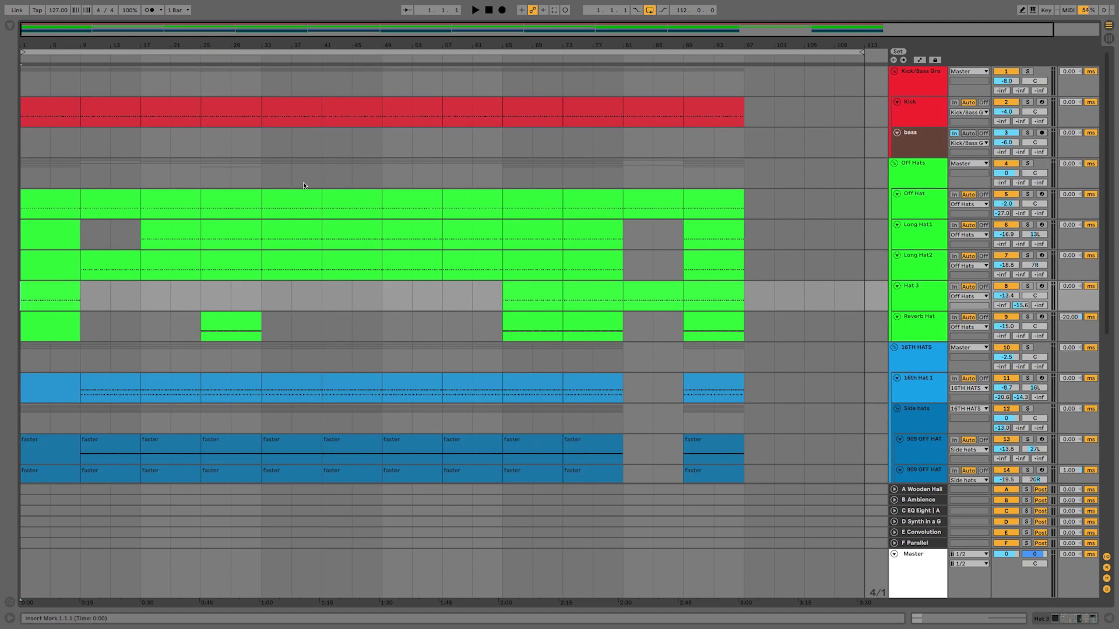
Add the EQ Three audio effect from the browser to the Master track.
{"action": "left_click", "coordinate": [10, 27]}
{"action": "left_click", "coordinate": [10, 27]}
{"action": "left_click", "coordinate": [10, 27]}
{"action": "left_click", "coordinate": [10, 27]}
{"action": "left_click", "coordinate": [10, 27]}
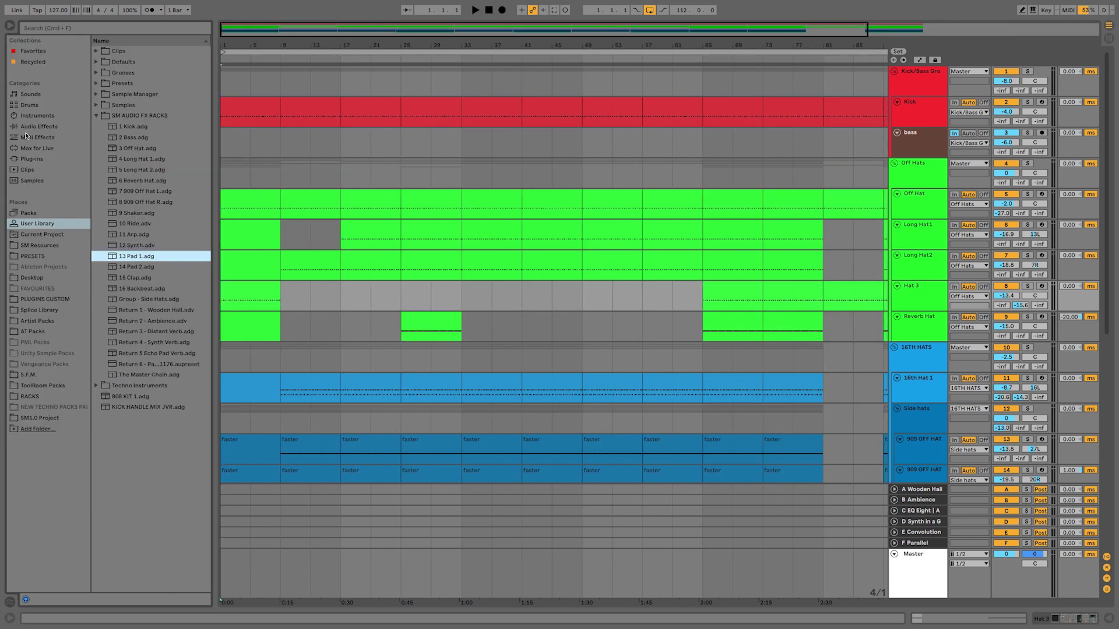
{"action": "left_click", "coordinate": [31, 127]}
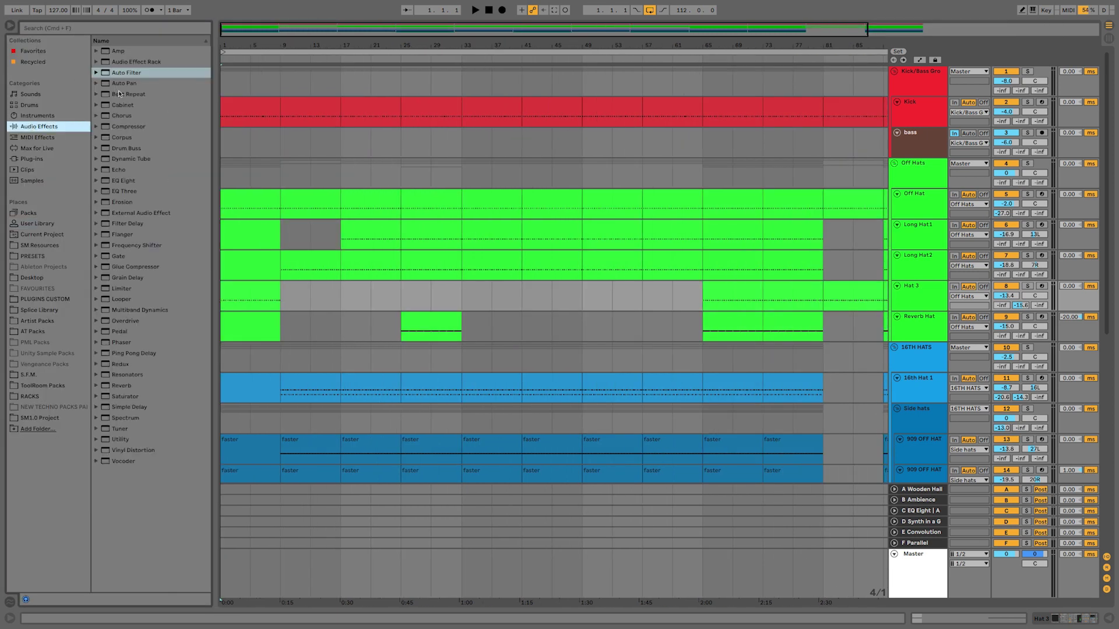
{"action": "left_click", "coordinate": [124, 191]}
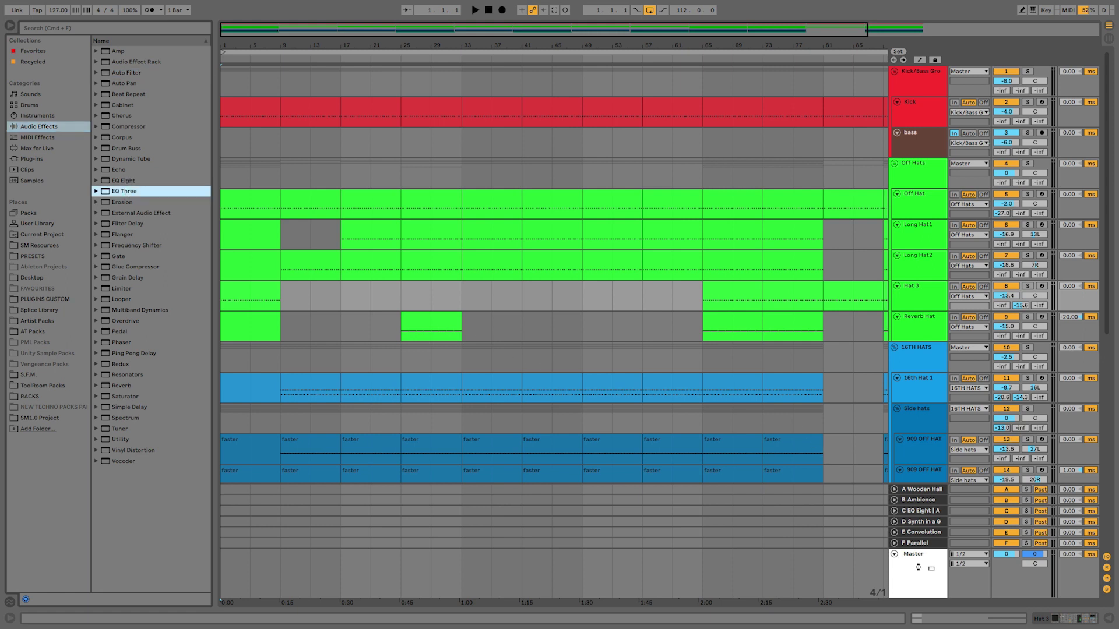
{"action": "left_click_drag", "start_coordinate": [917, 567], "coordinate": [919, 569]}
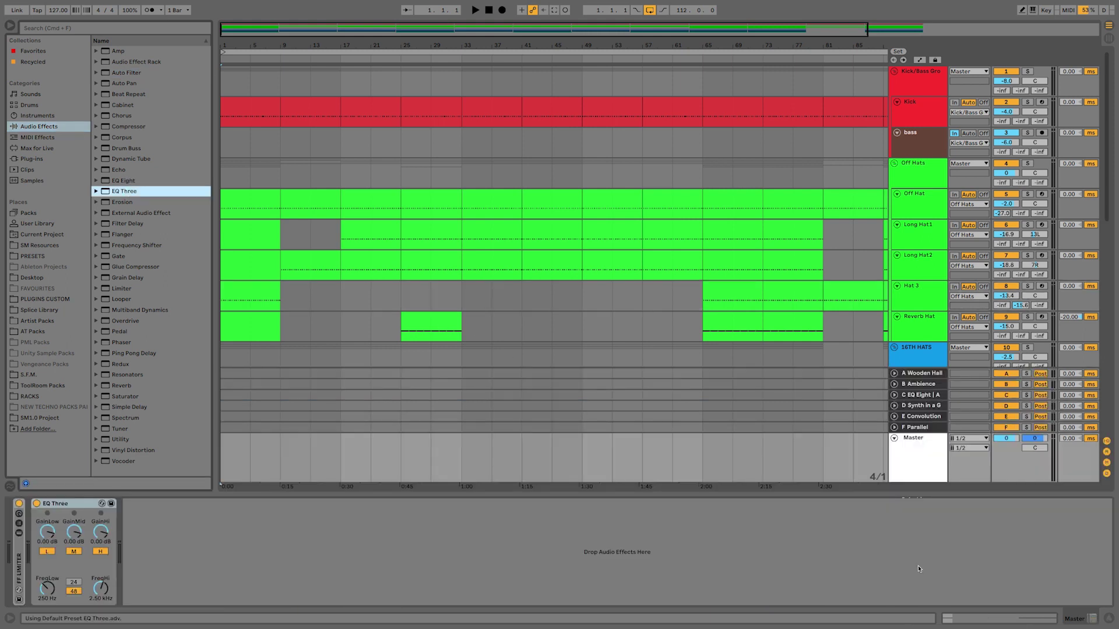
Automate EQ Three's Device On parameter on the Master so it is active only from bar 33 to bar 65.
{"action": "right_click", "coordinate": [37, 504]}
{"action": "left_click", "coordinate": [54, 512]}
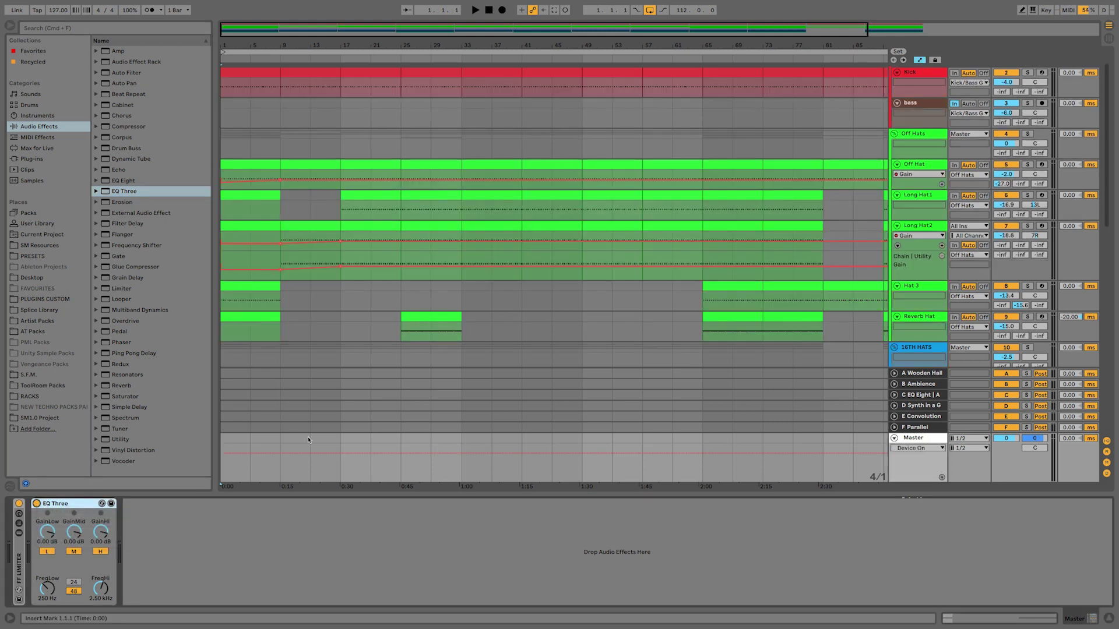
{"action": "left_click_drag", "start_coordinate": [462, 467], "coordinate": [733, 463]}
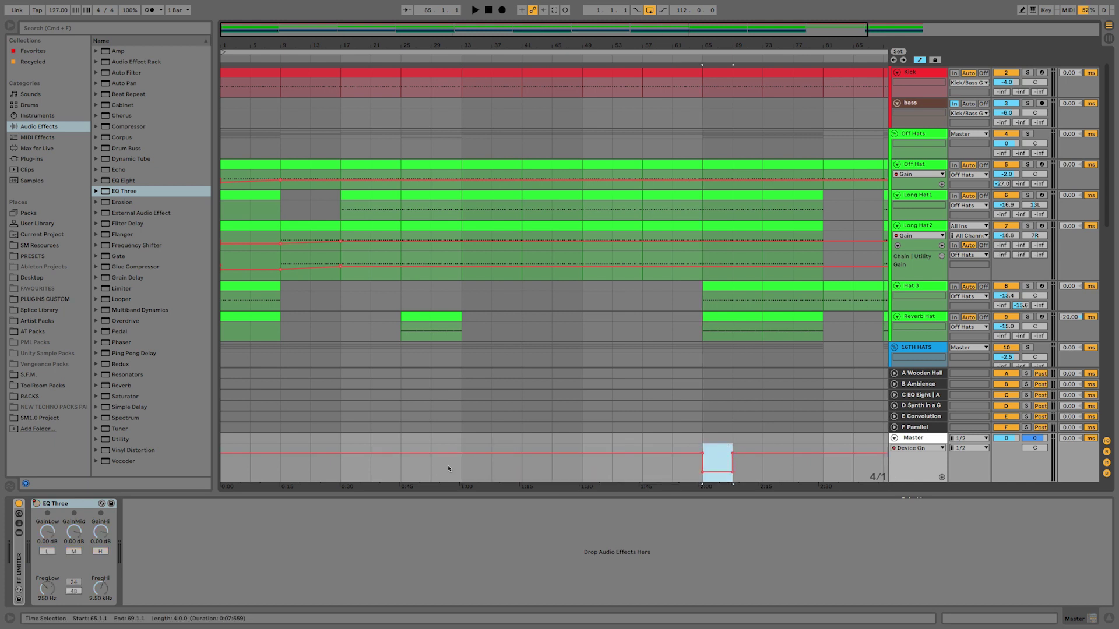
{"action": "left_click", "coordinate": [732, 453]}
{"action": "mouse_move", "coordinate": [460, 470]}
{"action": "left_mouse_down"}
{"action": "mouse_move", "coordinate": [431, 469]}
{"action": "mouse_move", "coordinate": [449, 471]}
{"action": "left_mouse_up"}
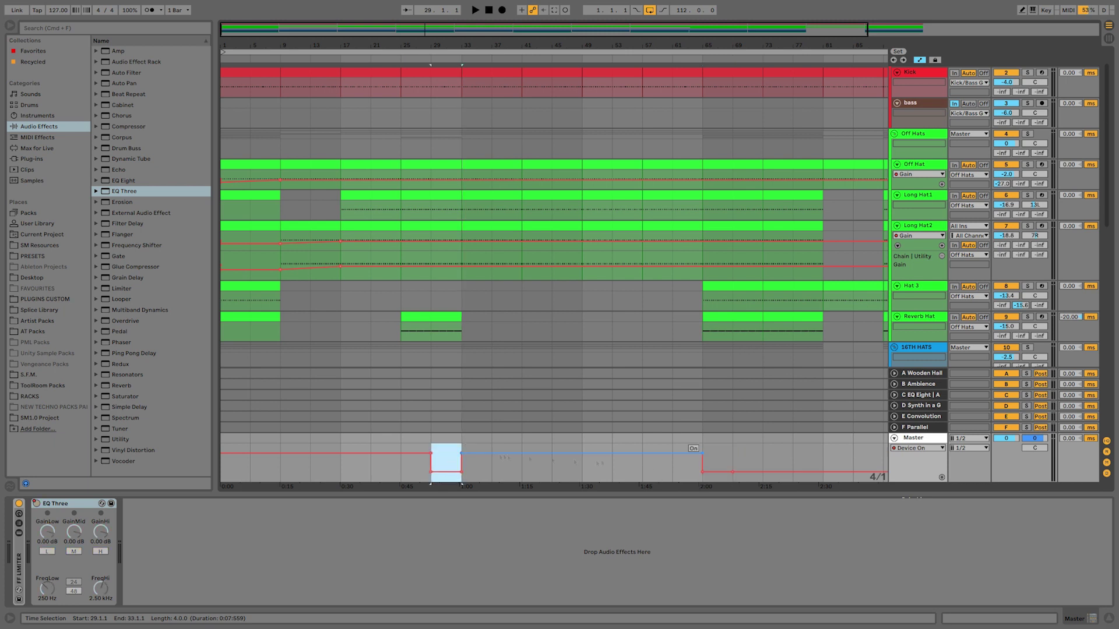
{"action": "left_click", "coordinate": [431, 453]}
{"action": "left_click", "coordinate": [430, 471]}
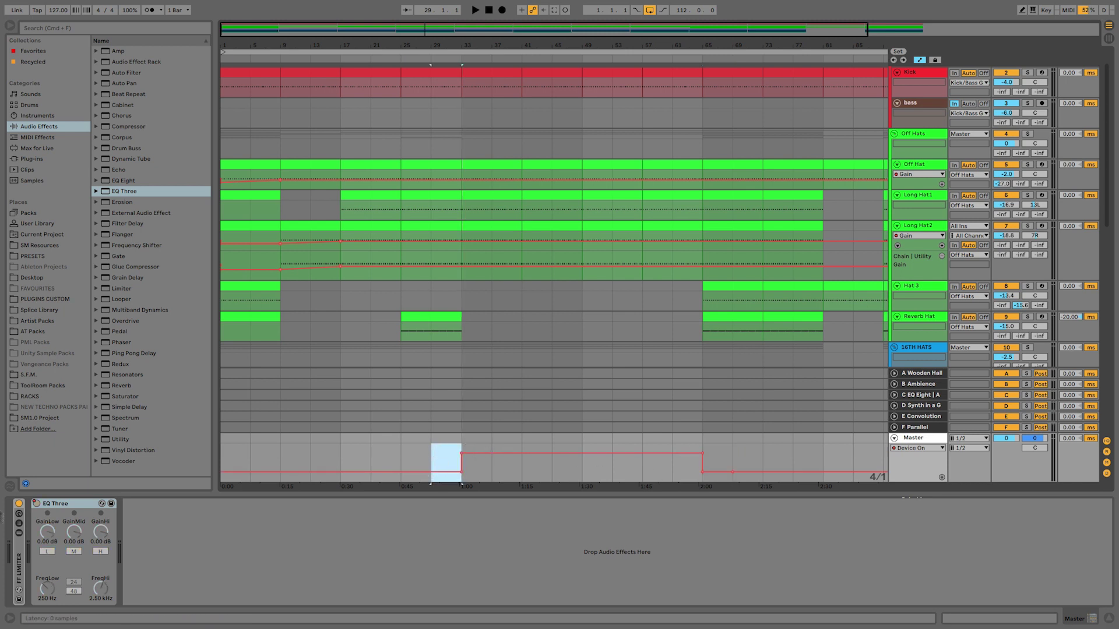
Switch off the low band of EQ Three within its active section and set FreqLow to 50 Hz.
{"action": "left_click", "coordinate": [522, 462]}
{"action": "left_click", "coordinate": [46, 552]}
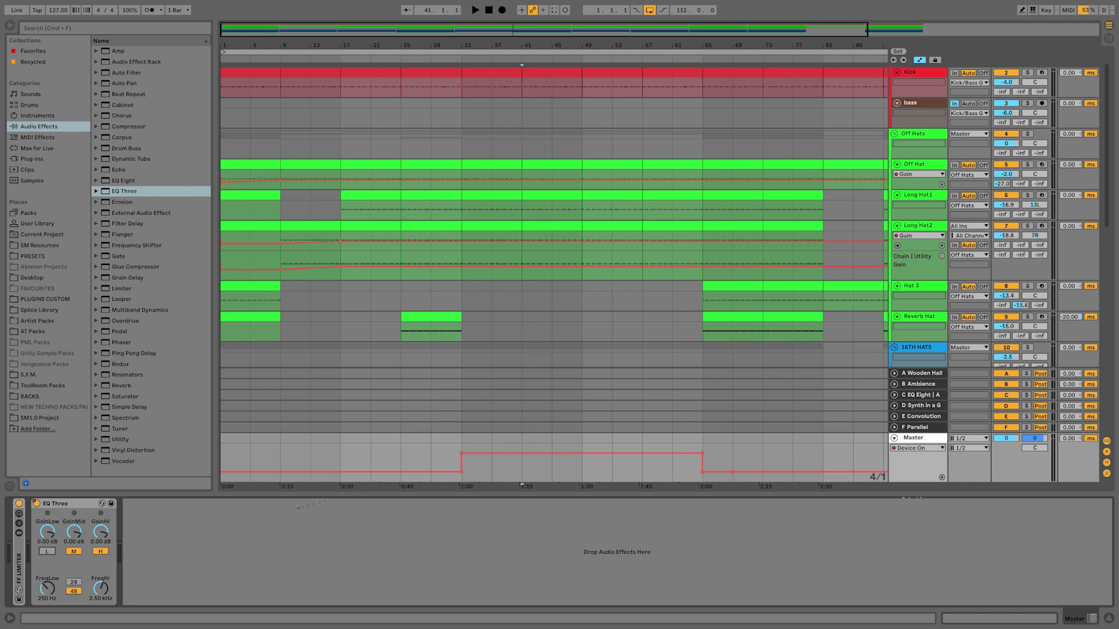
{"action": "scroll", "coordinate": [470, 463], "scroll_direction": "right", "scroll_amount": 5}
{"action": "left_click_drag", "start_coordinate": [46, 597], "coordinate": [44, 593]}
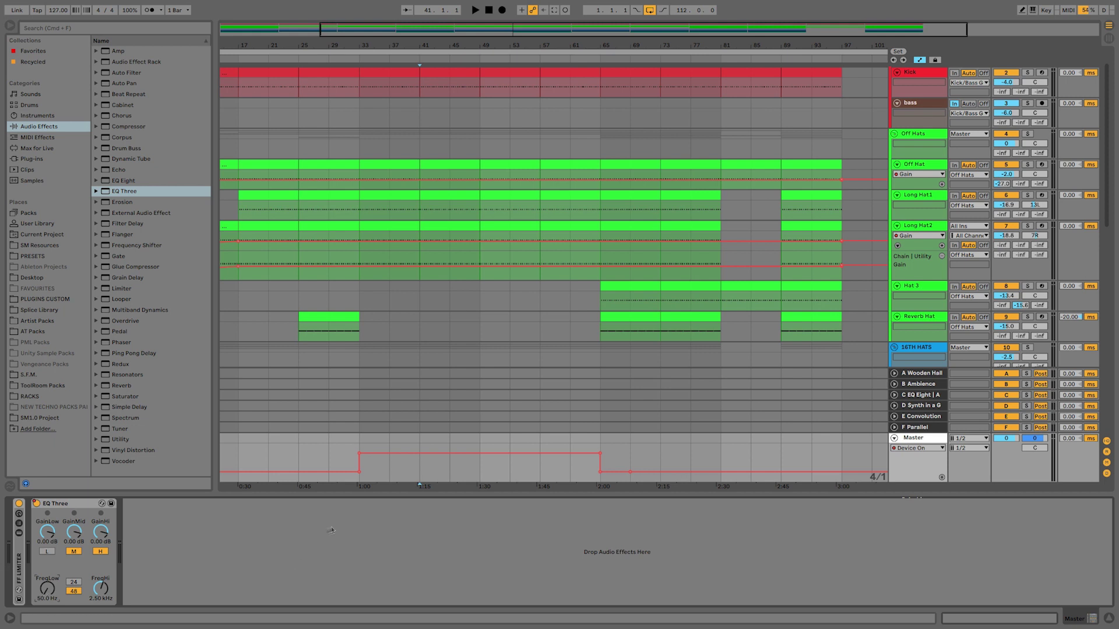
Show the FreqLow automation on the Master and draw a gradual rise starting at bar 33.
{"action": "right_click", "coordinate": [39, 585]}
{"action": "left_click", "coordinate": [58, 574]}
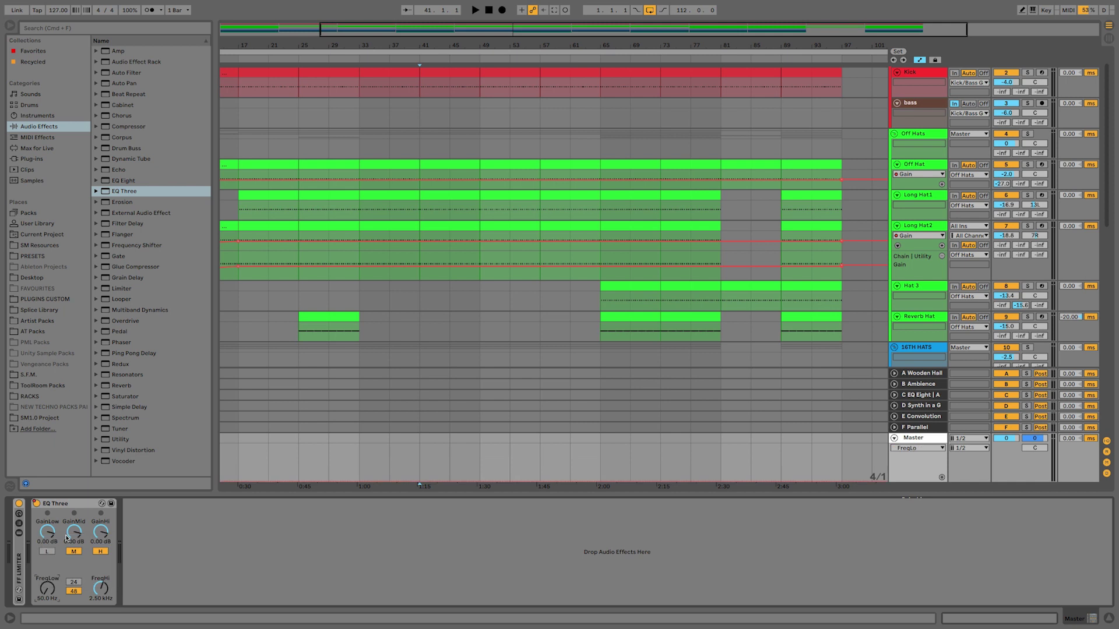
{"action": "left_click", "coordinate": [359, 481]}
{"action": "left_click_drag", "start_coordinate": [488, 481], "coordinate": [555, 469]}
Play the arrangement from around bar 60 to audition the rising low cut.
{"action": "key", "text": "space"}
{"action": "left_click", "coordinate": [547, 464]}
{"action": "key", "text": "space"}
{"action": "key", "text": "space"}
{"action": "left_click", "coordinate": [563, 464]}
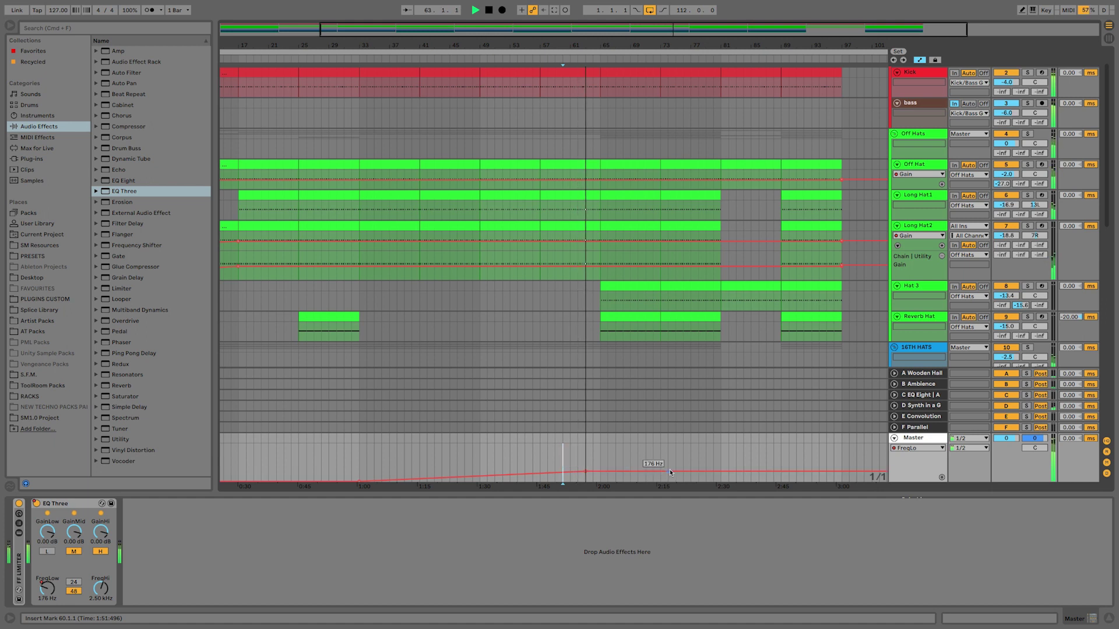
Reshape the FreqLow automation to peak near bar 47, dip near bar 56, curve up towards bar 65 and drop to 50 Hz there.
{"action": "left_click_drag", "start_coordinate": [663, 471], "coordinate": [663, 479]}
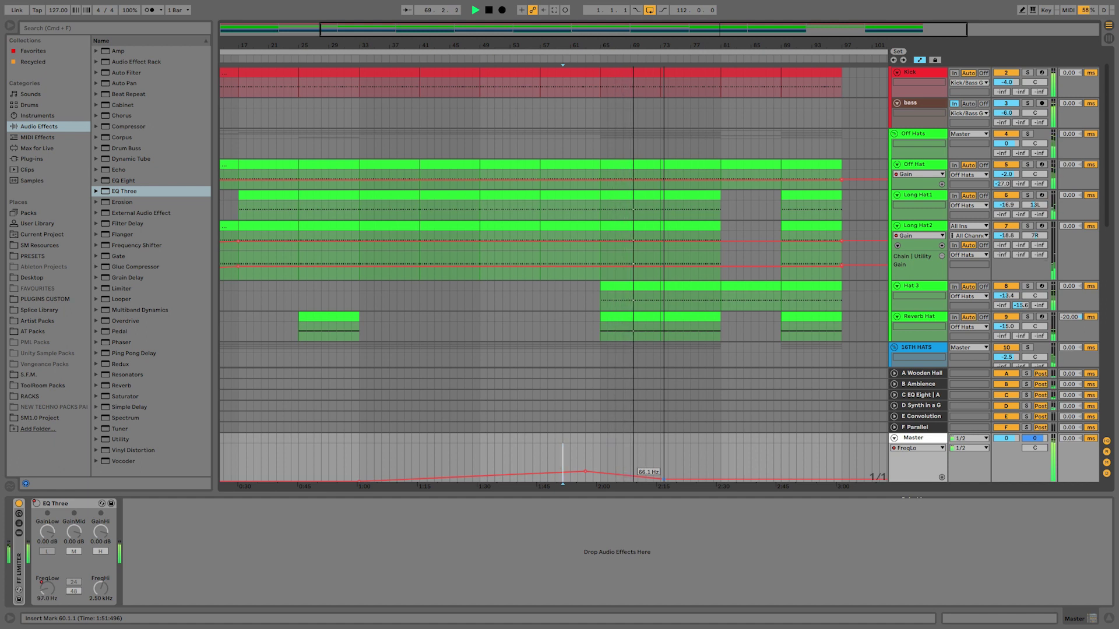
{"action": "left_click_drag", "start_coordinate": [599, 475], "coordinate": [465, 471]}
{"action": "left_click_drag", "start_coordinate": [645, 479], "coordinate": [531, 479]}
{"action": "left_click_drag", "start_coordinate": [602, 482], "coordinate": [603, 469]}
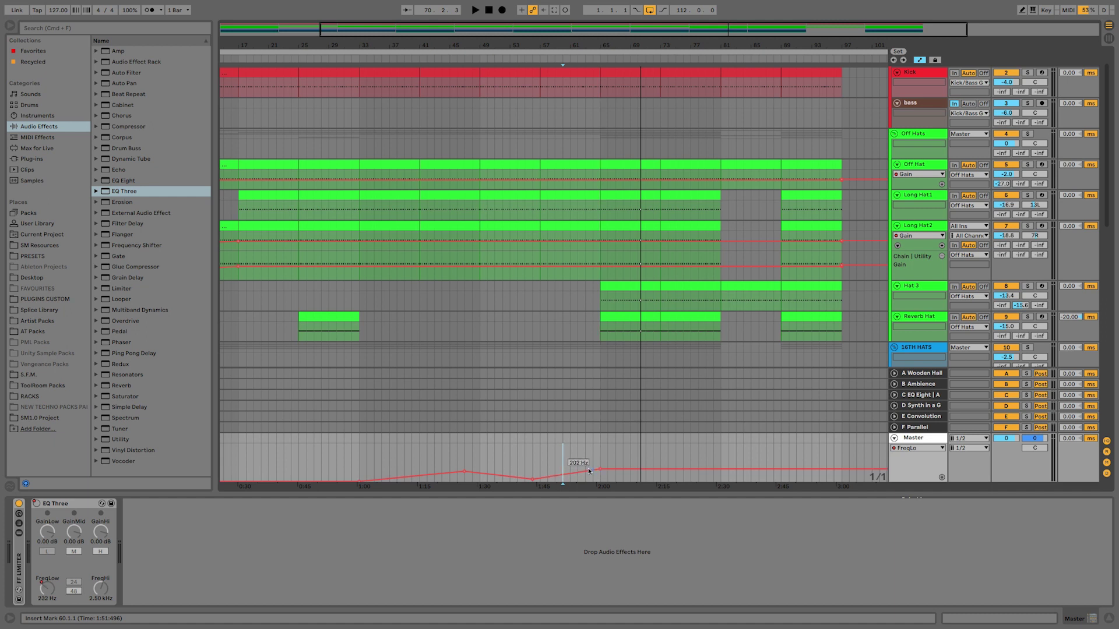
{"action": "left_click_drag", "start_coordinate": [585, 471], "coordinate": [601, 481]}
Audition the reshaped FreqLow automation from bar 39 and again from bar 63 through the drop.
{"action": "left_click", "coordinate": [404, 465]}
{"action": "key", "text": "space"}
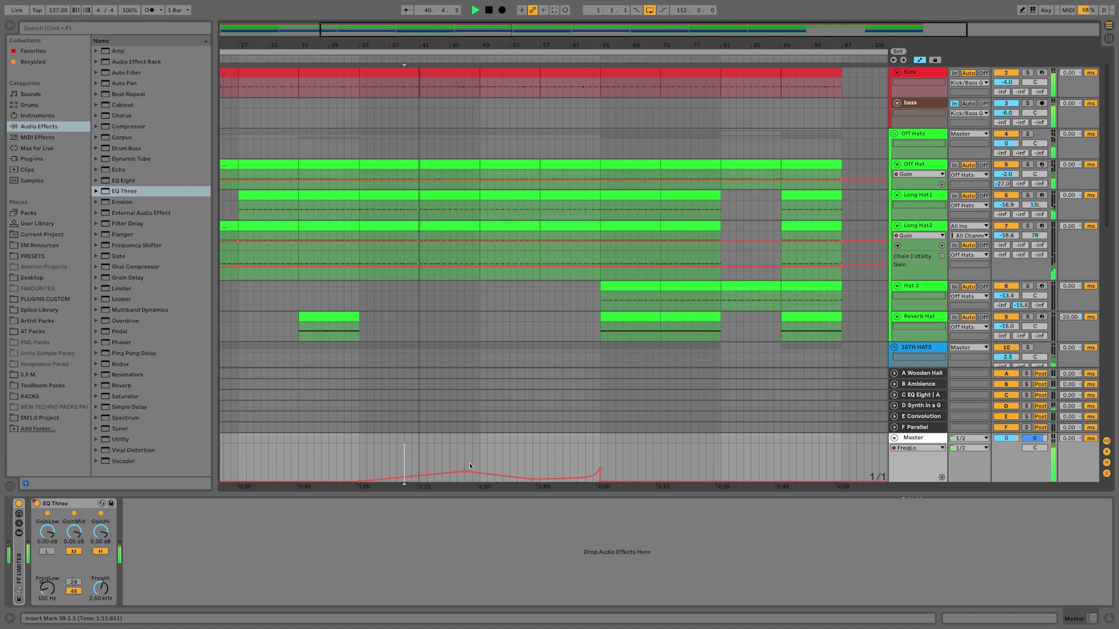
{"action": "left_click", "coordinate": [585, 465]}
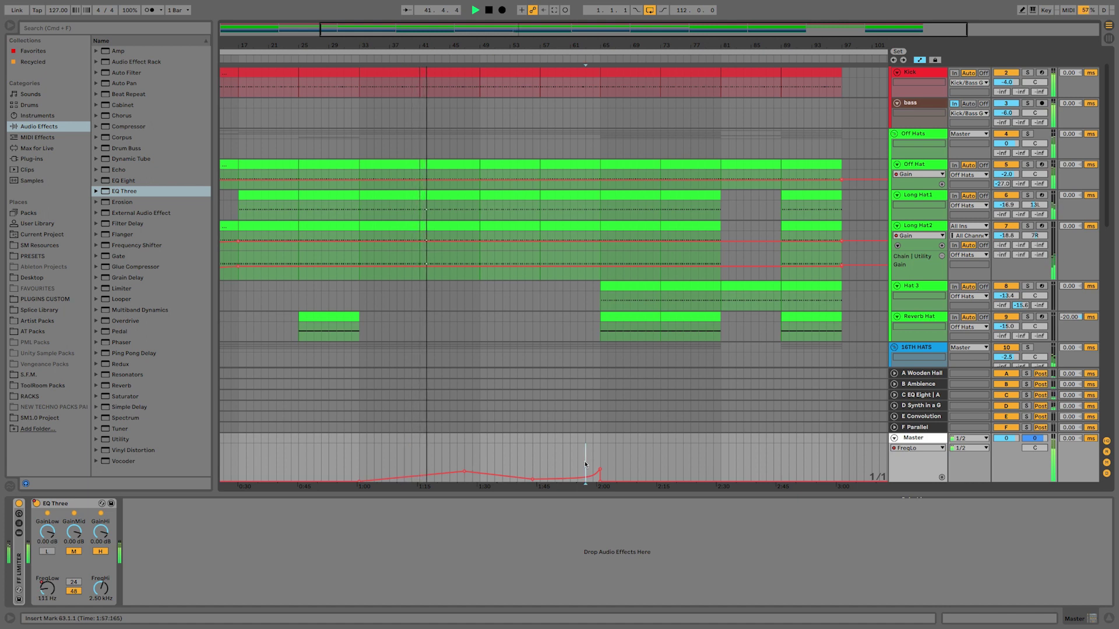
{"action": "key", "text": "space"}
{"action": "key", "text": "space"}
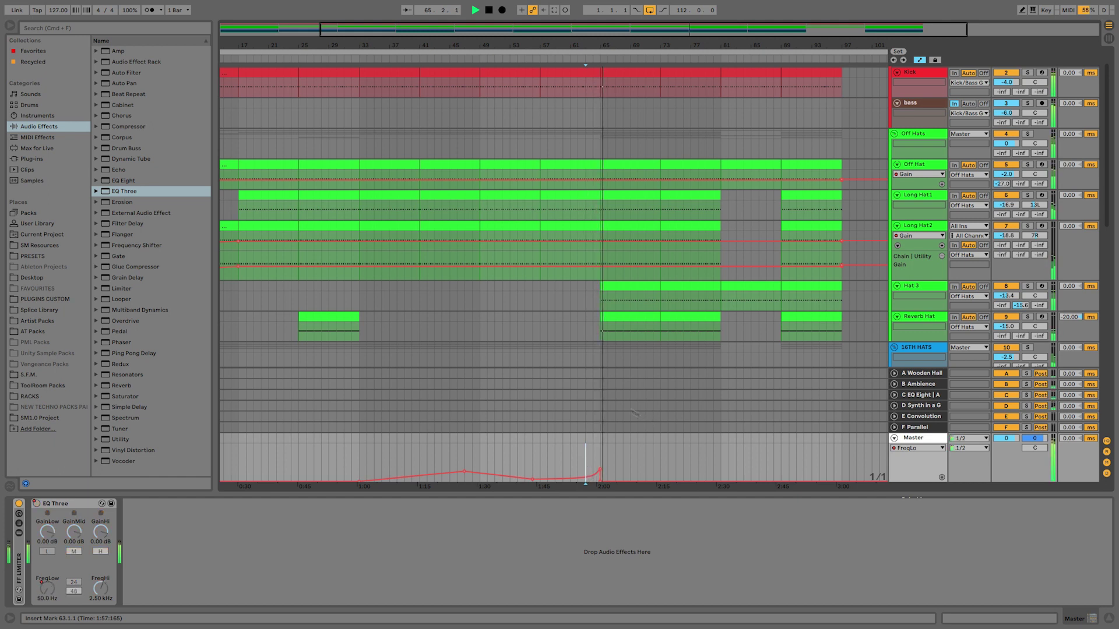
Add locators named Break at bar 33 and Drop at bar 65, and hide the browser.
{"action": "right_click", "coordinate": [359, 60]}
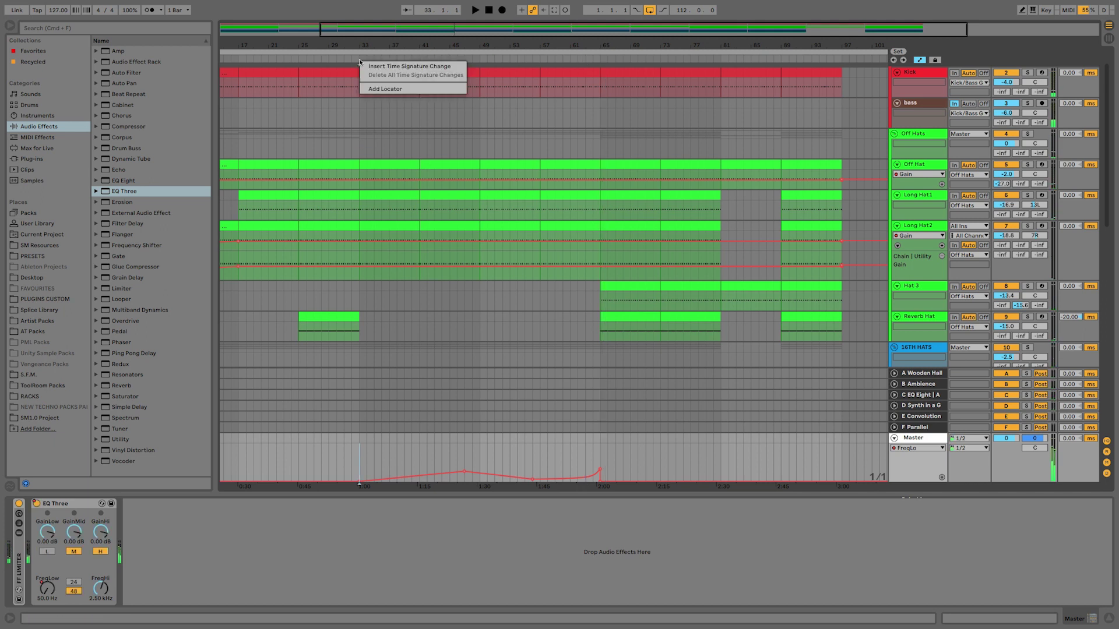
{"action": "left_click", "coordinate": [373, 89]}
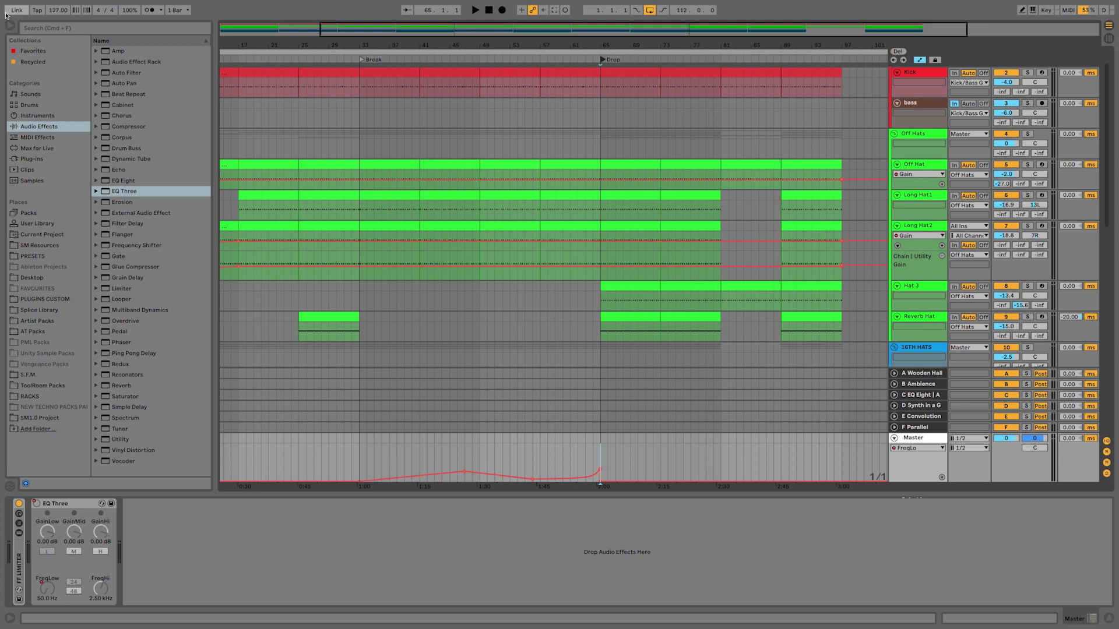
{"action": "left_click", "coordinate": [10, 25]}
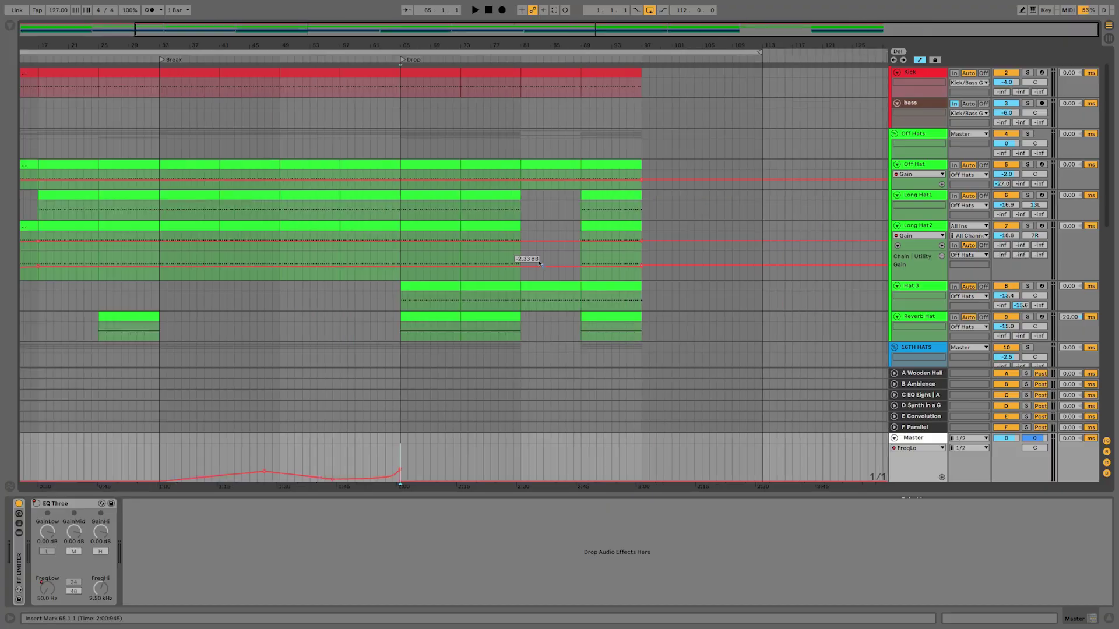
Copy the first-row session clips from Arpeggiator through Pad 2 into the arrangement, starting at bar 1 on their own tracks.
{"action": "key", "text": "Tab"}
{"action": "left_click", "coordinate": [602, 49]}
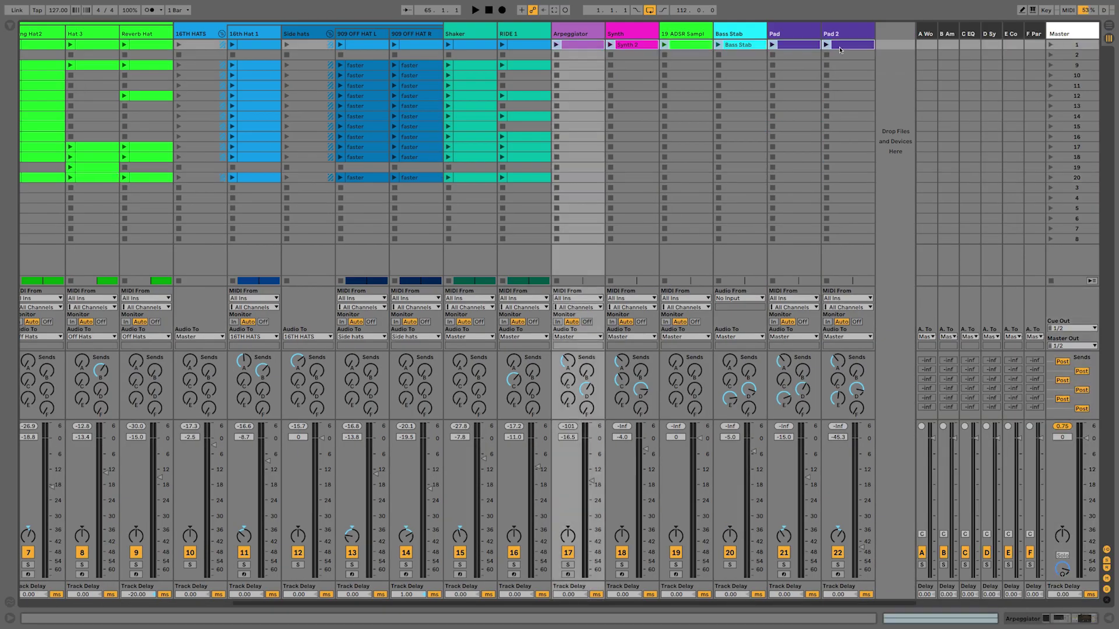
{"action": "left_click", "coordinate": [836, 47]}
{"action": "key", "text": "Tab"}
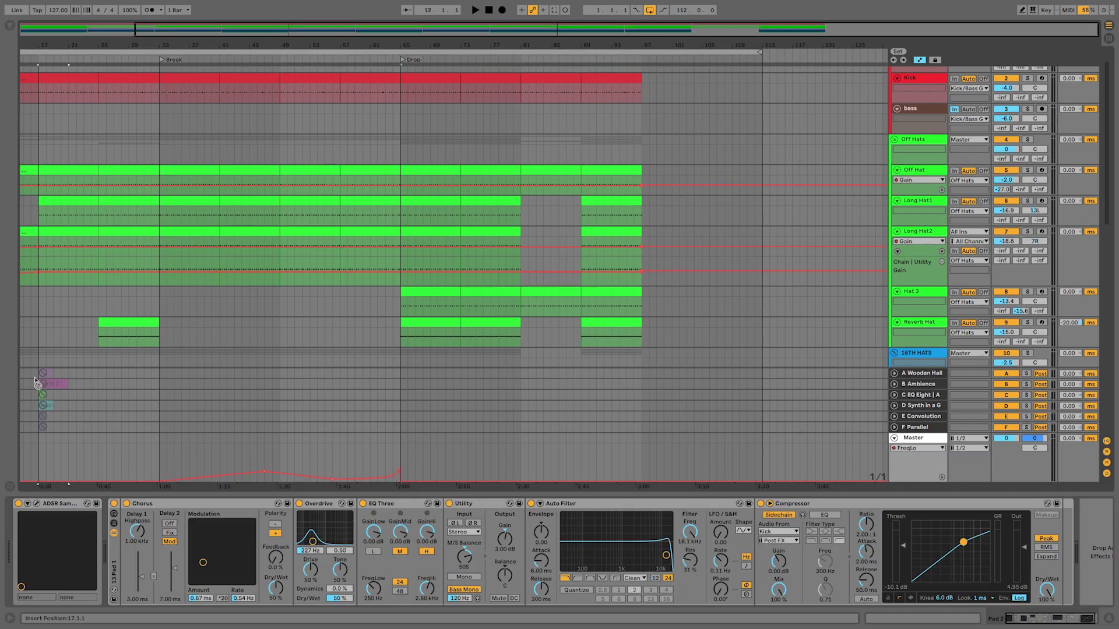
{"action": "scroll", "coordinate": [95, 373], "scroll_direction": "down", "scroll_amount": 8}
{"action": "left_click_drag", "start_coordinate": [94, 364], "coordinate": [23, 186]}
{"action": "left_click", "coordinate": [53, 248]}
Check the empty clip on the 19 ADSR Sample track and delete that track.
{"action": "scroll", "coordinate": [56, 247], "scroll_direction": "down", "scroll_amount": 2}
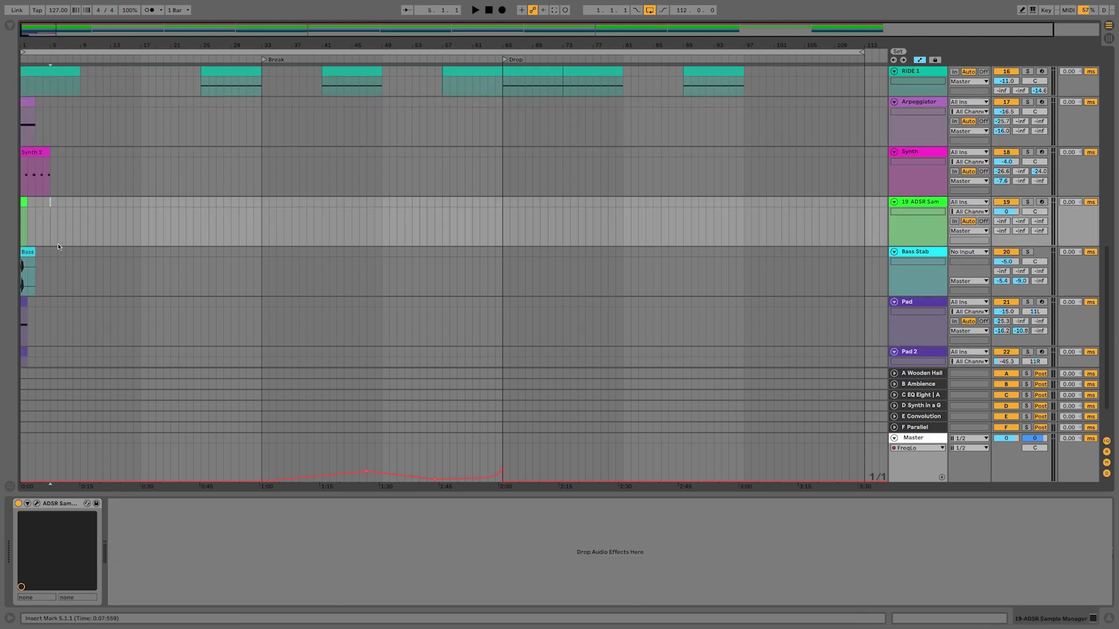
{"action": "scroll", "coordinate": [109, 237], "scroll_direction": "down", "scroll_amount": 1}
{"action": "scroll", "coordinate": [110, 236], "scroll_direction": "up", "scroll_amount": 3}
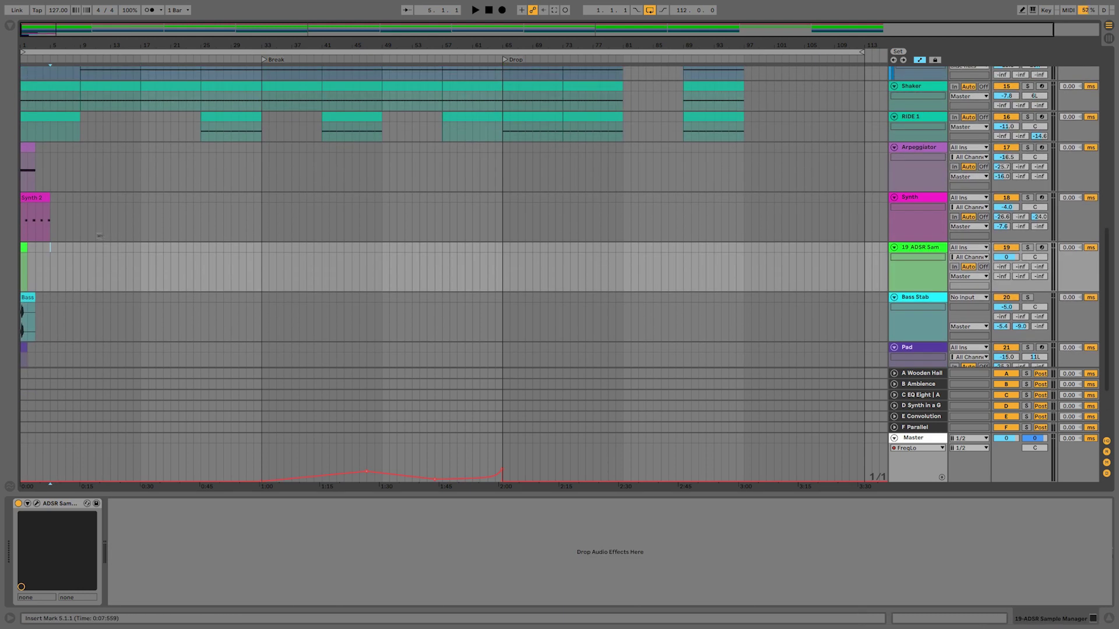
{"action": "left_click", "coordinate": [25, 255]}
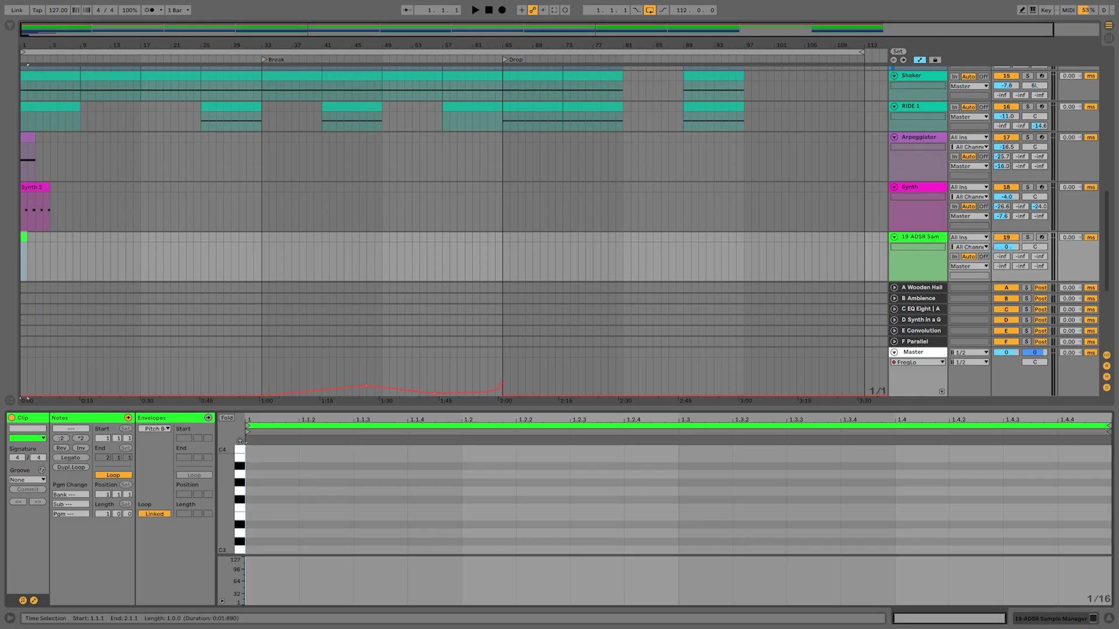
{"action": "left_click", "coordinate": [918, 237]}
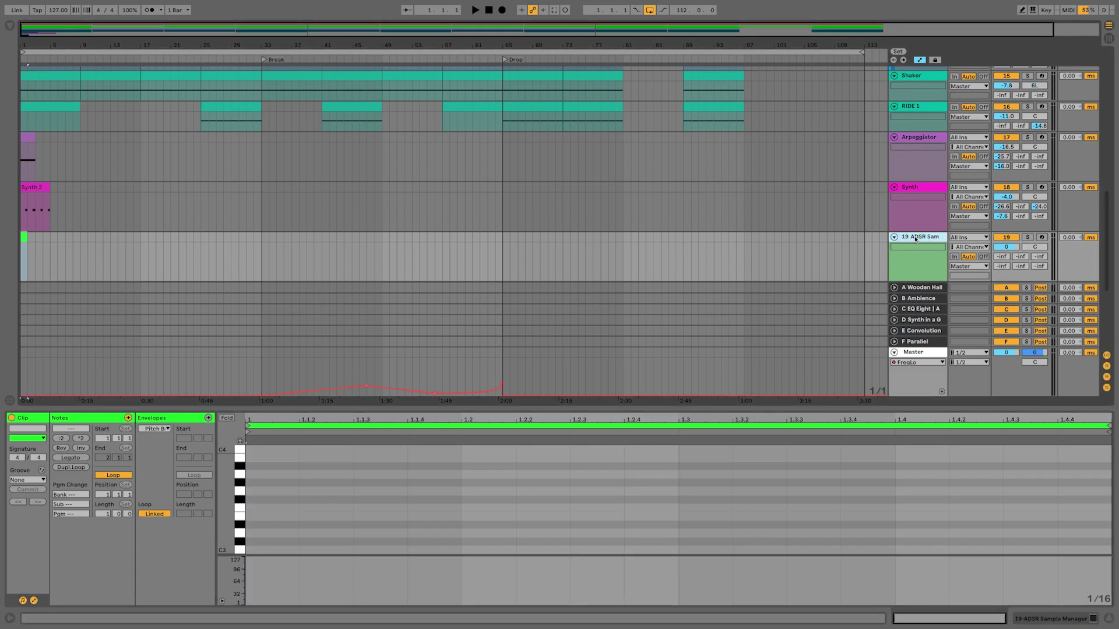
{"action": "key", "text": "Delete"}
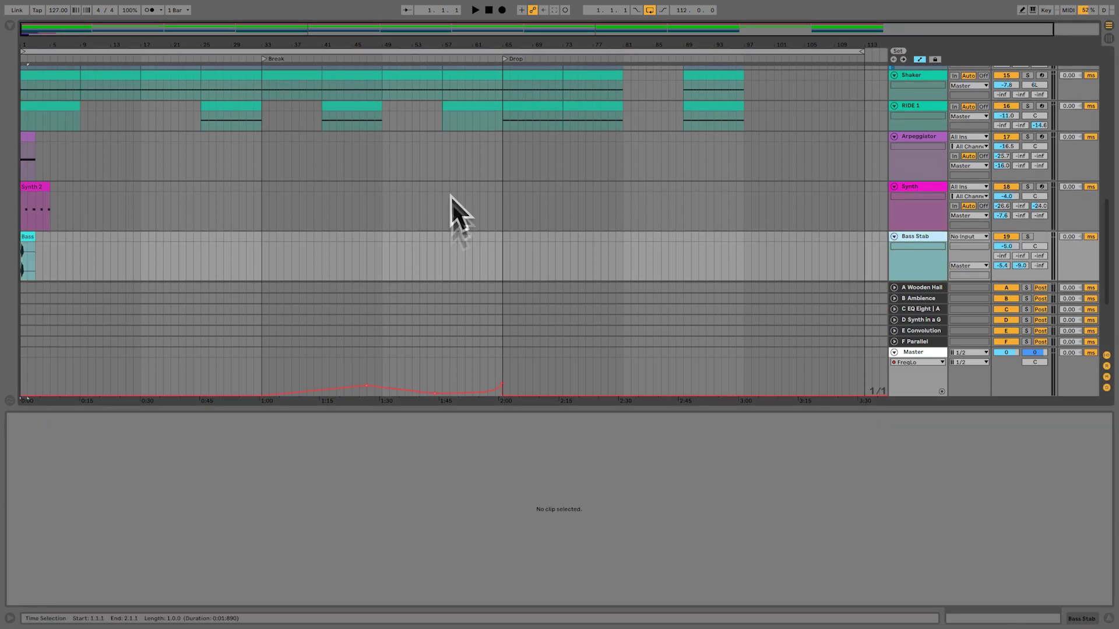
Repeat the two-bar Bass Stab clip from bar 1 through to bar 113 and hide the clip detail view.
{"action": "left_click", "coordinate": [28, 236]}
{"action": "key", "text": "ctrl+d"}
{"action": "key", "text": "ctrl+d"}
{"action": "key", "text": "ctrl+d"}
{"action": "key", "text": "ctrl+d"}
{"action": "key", "text": "ctrl+d"}
{"action": "key", "text": "ctrl+d"}
{"action": "key", "text": "ctrl+d"}
{"action": "key", "text": "ctrl+d"}
{"action": "key", "text": "ctrl+d"}
{"action": "key", "text": "ctrl+d"}
{"action": "key", "text": "ctrl+d"}
{"action": "key", "text": "ctrl+d"}
{"action": "key", "text": "ctrl+d"}
{"action": "key", "text": "ctrl+d"}
{"action": "key", "text": "ctrl+d"}
{"action": "key", "text": "ctrl+d"}
{"action": "key", "text": "ctrl+d"}
{"action": "key", "text": "ctrl+d"}
{"action": "key", "text": "ctrl+d"}
{"action": "key", "text": "ctrl+d"}
{"action": "key", "text": "ctrl+d"}
{"action": "key", "text": "ctrl+d"}
{"action": "key", "text": "ctrl+d"}
{"action": "key", "text": "ctrl+d"}
{"action": "key", "text": "ctrl+d"}
{"action": "key", "text": "ctrl+d"}
{"action": "key", "text": "ctrl+d"}
{"action": "key", "text": "ctrl+d"}
{"action": "key", "text": "ctrl+d"}
{"action": "key", "text": "ctrl+d"}
{"action": "key", "text": "ctrl+d"}
{"action": "key", "text": "ctrl+d"}
{"action": "key", "text": "ctrl+d"}
{"action": "key", "text": "ctrl+d"}
{"action": "key", "text": "ctrl+d"}
{"action": "key", "text": "ctrl+d"}
{"action": "key", "text": "ctrl+d"}
{"action": "key", "text": "ctrl+d"}
{"action": "key", "text": "ctrl+d"}
{"action": "key", "text": "ctrl+d"}
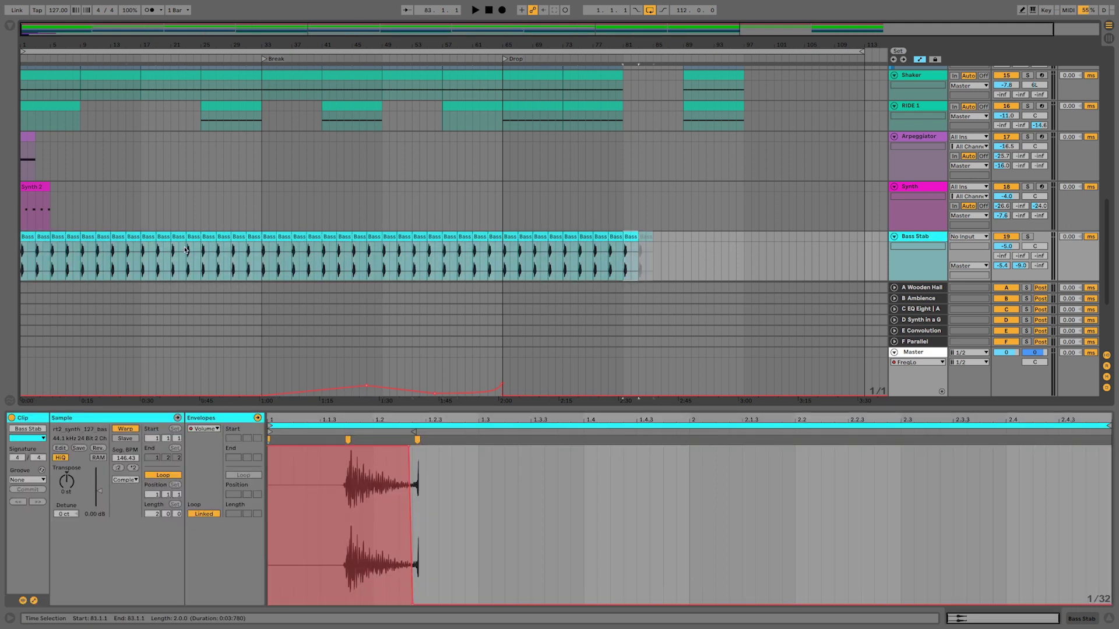
{"action": "left_click", "coordinate": [1109, 620]}
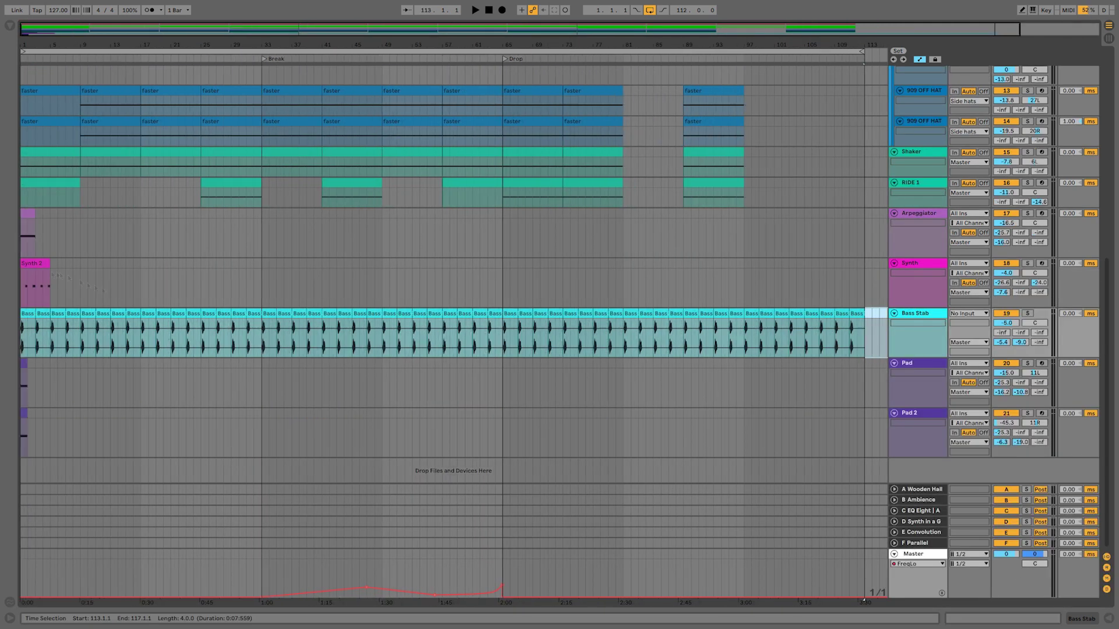
Extend the Synth 2 clip to eight bars and repeat it through to bar 113.
{"action": "left_click", "coordinate": [37, 264]}
{"action": "key", "text": "ctrl+d"}
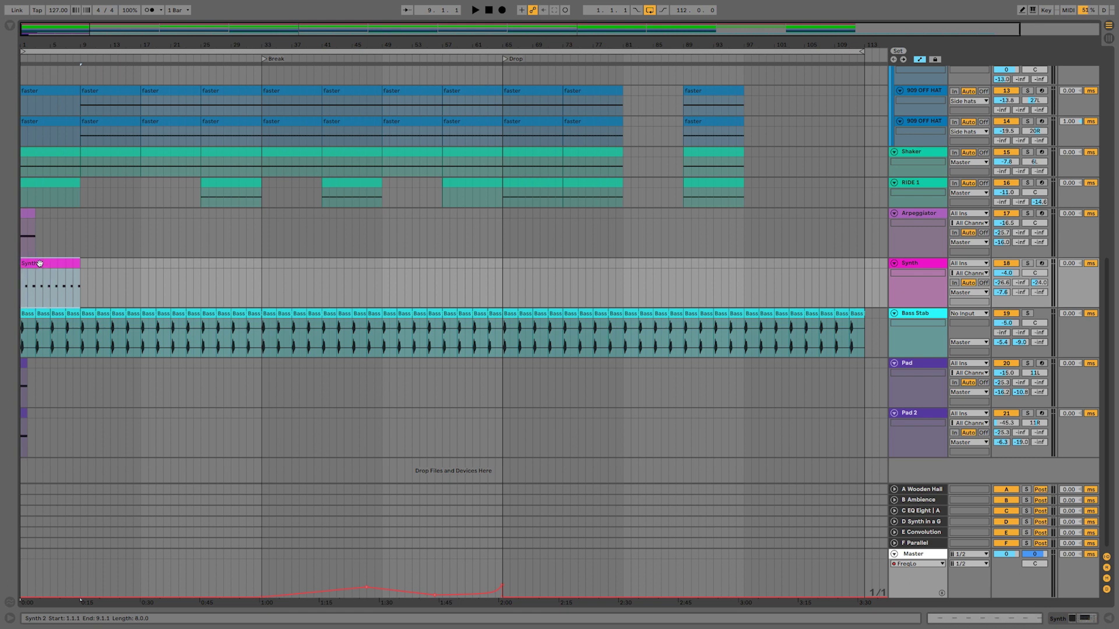
{"action": "key", "text": "ctrl+d"}
{"action": "key", "text": "ctrl+d"}
{"action": "key", "text": "ctrl+d"}
{"action": "key", "text": "ctrl+d"}
{"action": "key", "text": "ctrl+d"}
{"action": "key", "text": "ctrl+d"}
{"action": "key", "text": "ctrl+d"}
{"action": "key", "text": "ctrl+d"}
{"action": "key", "text": "ctrl+d"}
{"action": "key", "text": "ctrl+d"}
{"action": "key", "text": "ctrl+d"}
{"action": "key", "text": "ctrl+d"}
{"action": "key", "text": "ctrl+d"}
{"action": "key", "text": "ctrl+d"}
{"action": "key", "text": "ctrl+d"}
{"action": "key", "text": "ctrl+d"}
{"action": "key", "text": "ctrl+d"}
{"action": "key", "text": "ctrl+d"}
{"action": "key", "text": "ctrl+d"}
{"action": "key", "text": "ctrl+d"}
Duplicate the Arpeggiator clip to fill eight bars, consolidate it, and repeat the block through to bar 113.
{"action": "left_click", "coordinate": [26, 216]}
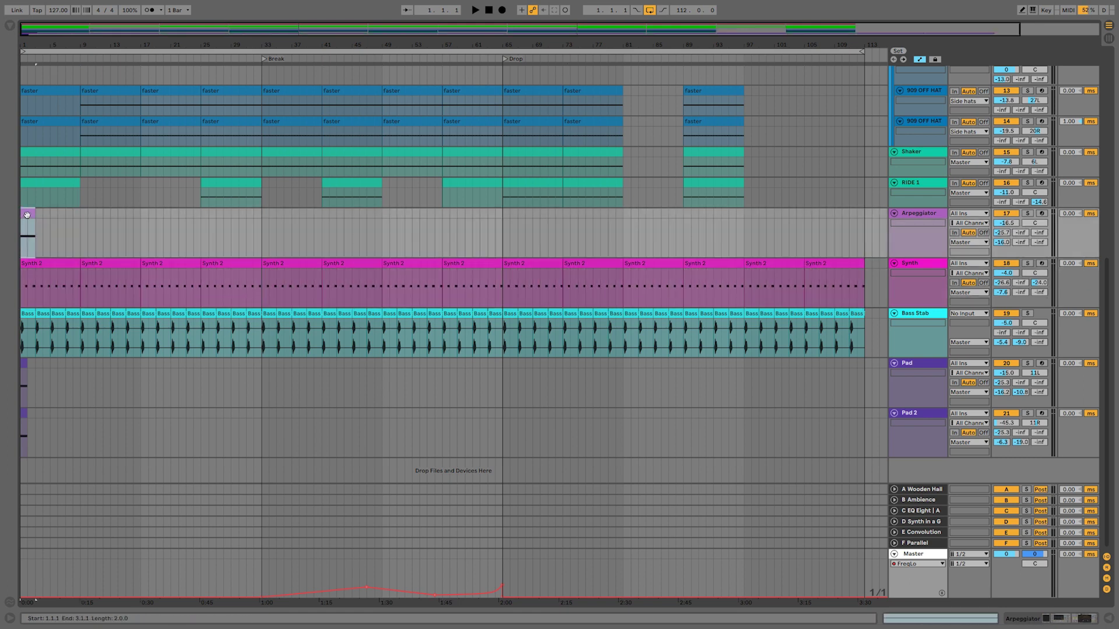
{"action": "key", "text": "ctrl+d"}
{"action": "key", "text": "ctrl+d"}
{"action": "key", "text": "ctrl+d"}
{"action": "left_click", "coordinate": [27, 214]}
{"action": "left_click", "coordinate": [73, 213], "text": "shift"}
{"action": "key", "text": "ctrl+j"}
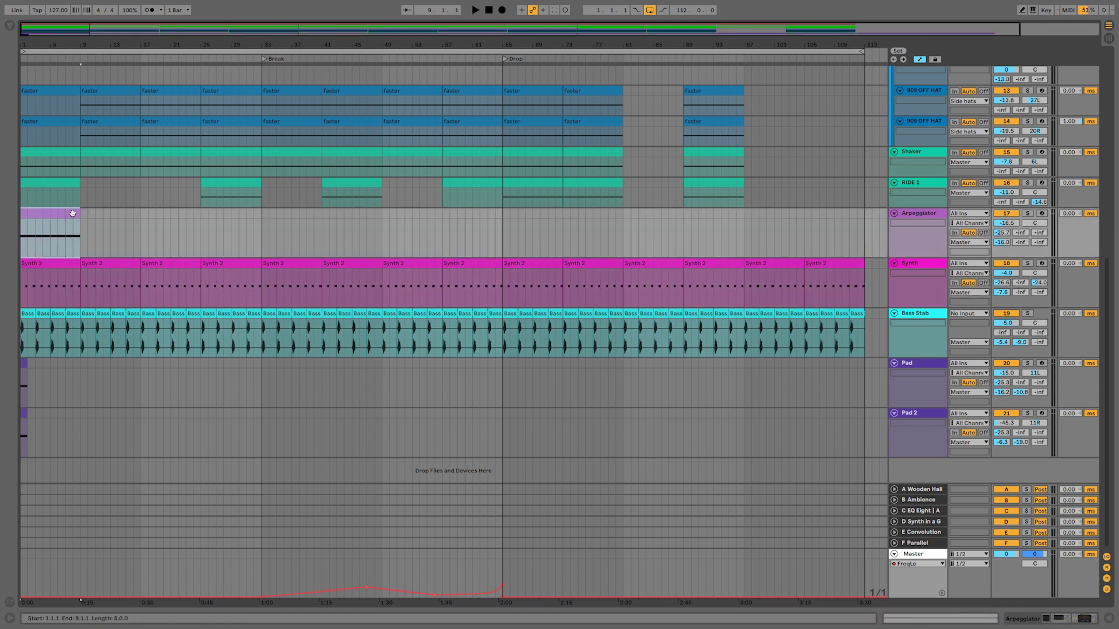
{"action": "key", "text": "ctrl+d"}
{"action": "key", "text": "ctrl+d"}
{"action": "key", "text": "ctrl+d"}
{"action": "key", "text": "ctrl+d"}
{"action": "key", "text": "ctrl+d"}
{"action": "key", "text": "ctrl+d"}
{"action": "key", "text": "ctrl+d"}
{"action": "key", "text": "ctrl+d"}
{"action": "key", "text": "ctrl+d"}
{"action": "key", "text": "ctrl+d"}
{"action": "key", "text": "ctrl+d"}
{"action": "key", "text": "ctrl+d"}
{"action": "key", "text": "ctrl+d"}
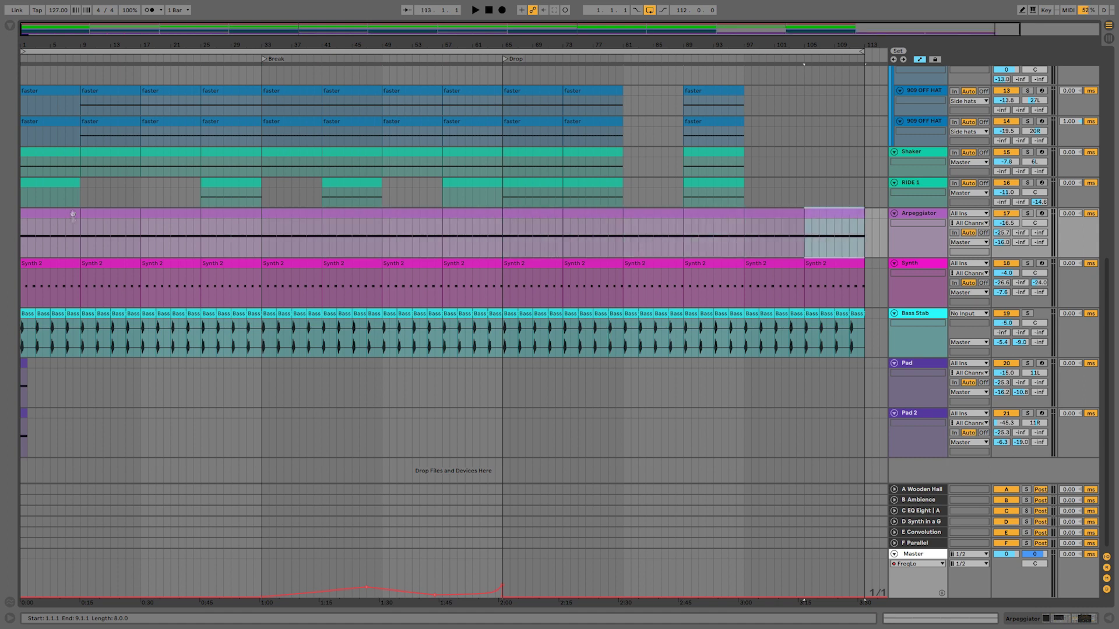
Fill bars 49 to 65, up to the Drop locator, with the Pad and Pad 2 clips.
{"action": "left_click", "coordinate": [23, 364]}
{"action": "left_click", "coordinate": [268, 364]}
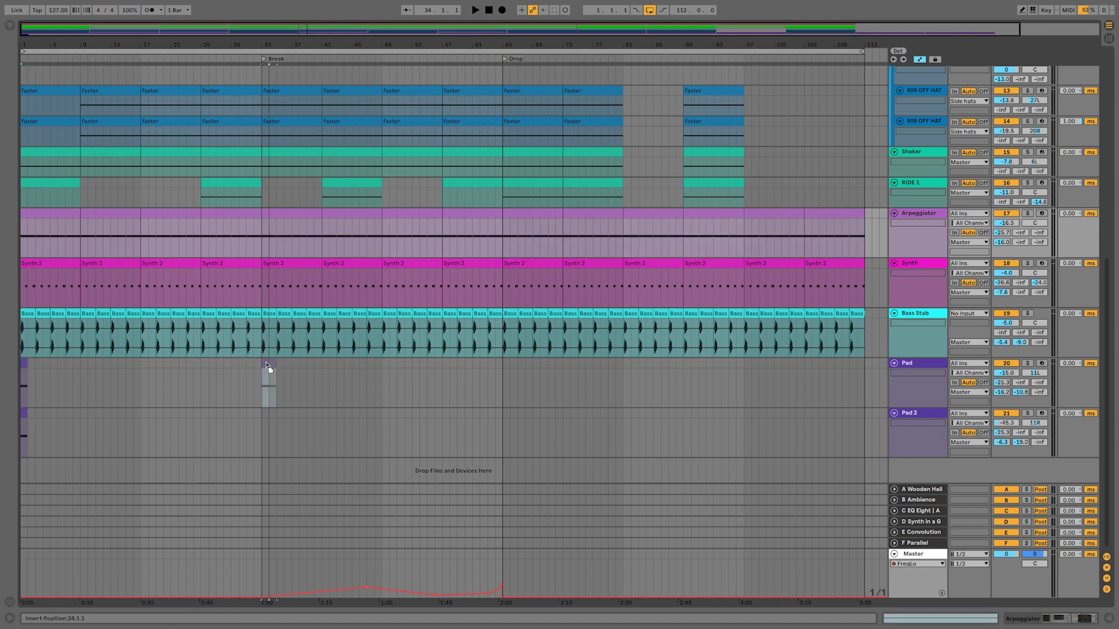
{"action": "left_click_drag", "start_coordinate": [266, 364], "coordinate": [502, 367]}
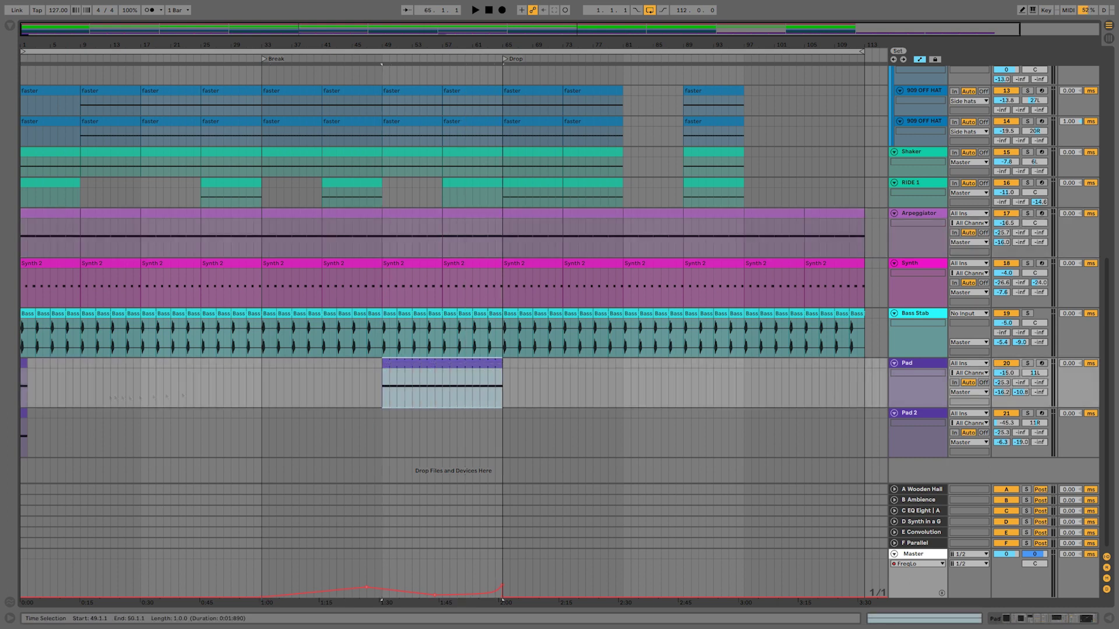
{"action": "left_click_drag", "start_coordinate": [24, 414], "coordinate": [496, 416]}
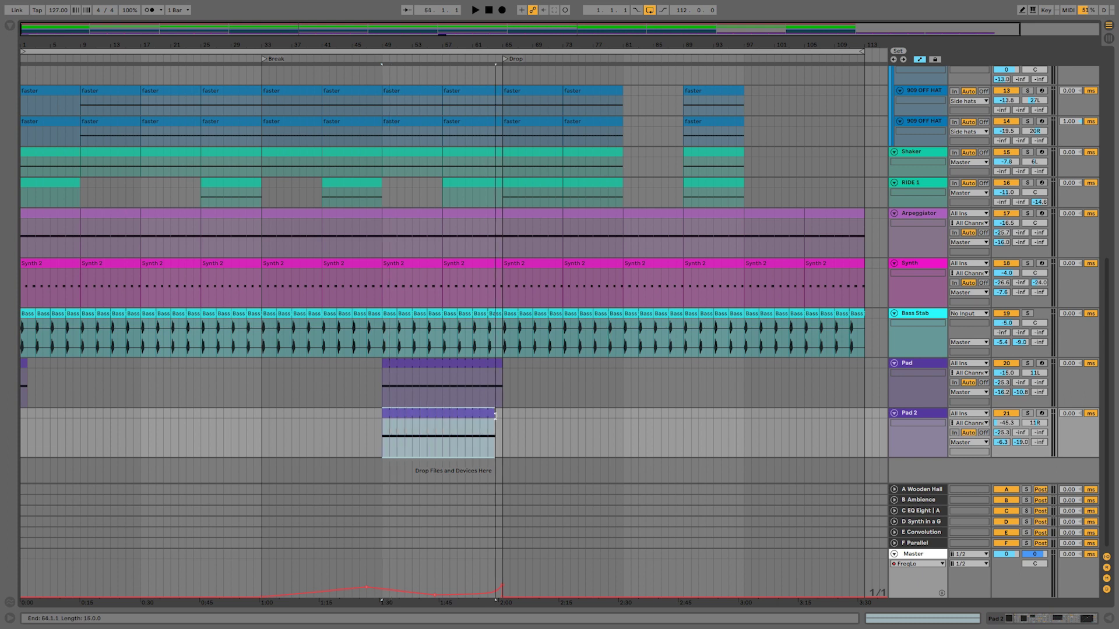
Extend the Pad part back to bar 17 and remove the leftover Pad clip at bar 1.
{"action": "left_click", "coordinate": [383, 363]}
{"action": "left_click_drag", "start_coordinate": [383, 362], "coordinate": [140, 357]}
{"action": "left_click", "coordinate": [24, 363]}
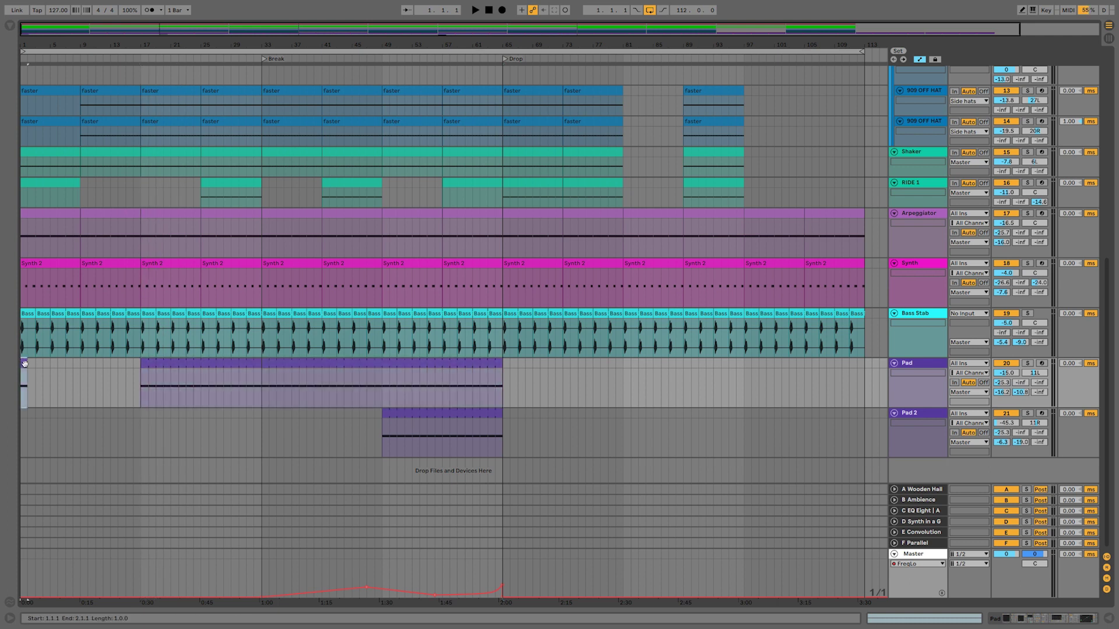
Play the arrangement from bars 15 and 9 while lowering the Bass Stab track volume to -9.4 dB.
{"action": "scroll", "coordinate": [120, 371], "scroll_direction": "right", "scroll_amount": 2}
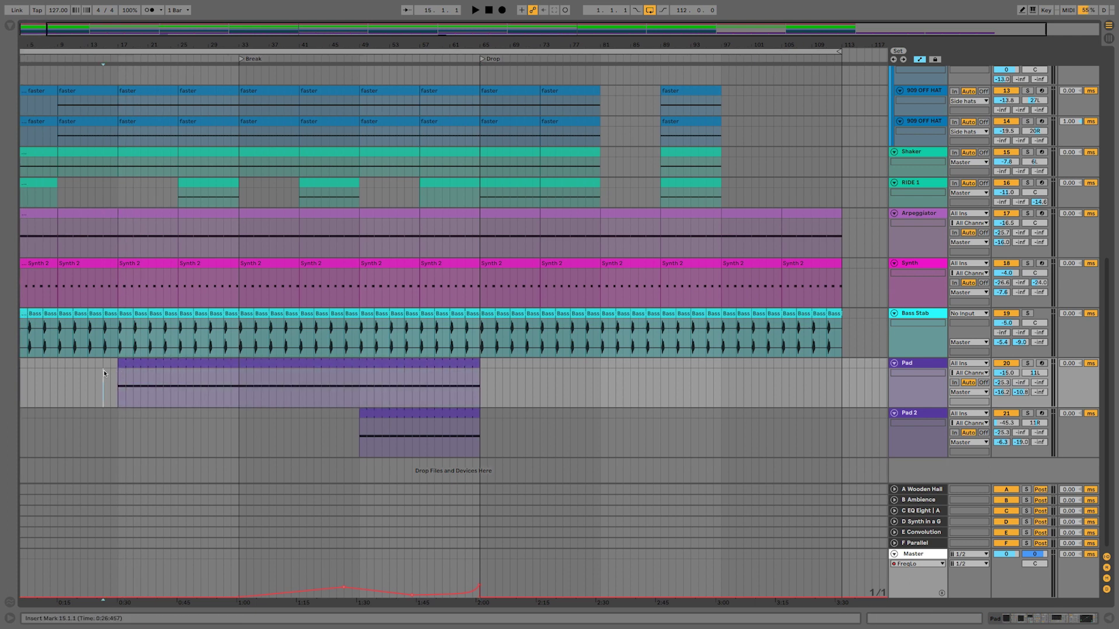
{"action": "scroll", "coordinate": [106, 369], "scroll_direction": "left", "scroll_amount": 2}
{"action": "key", "text": "space"}
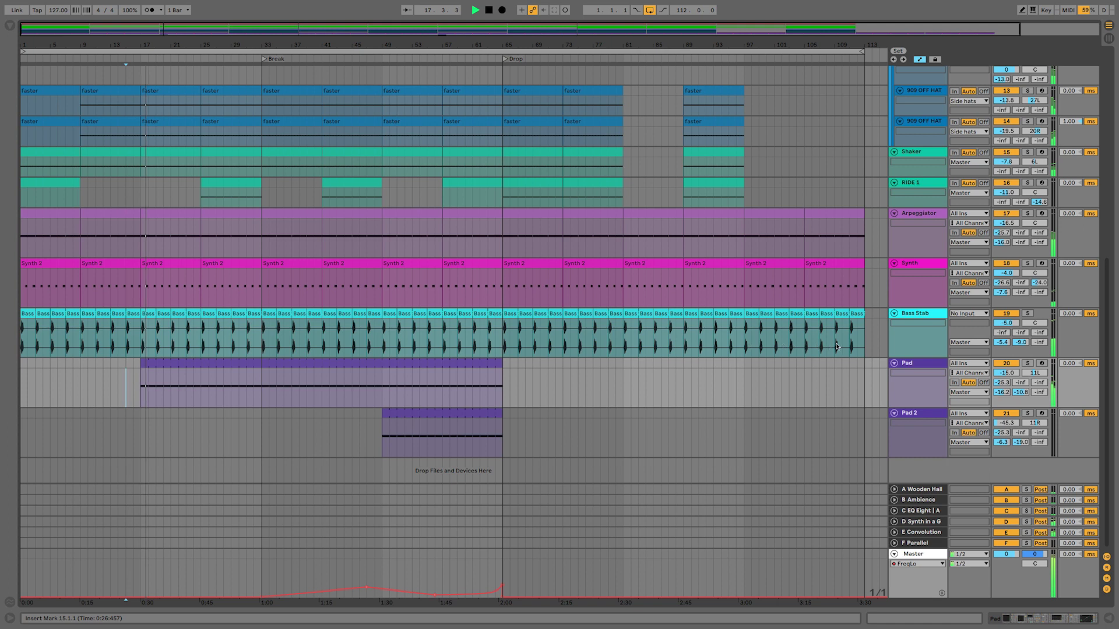
{"action": "left_click_drag", "start_coordinate": [1006, 322], "coordinate": [1006, 334]}
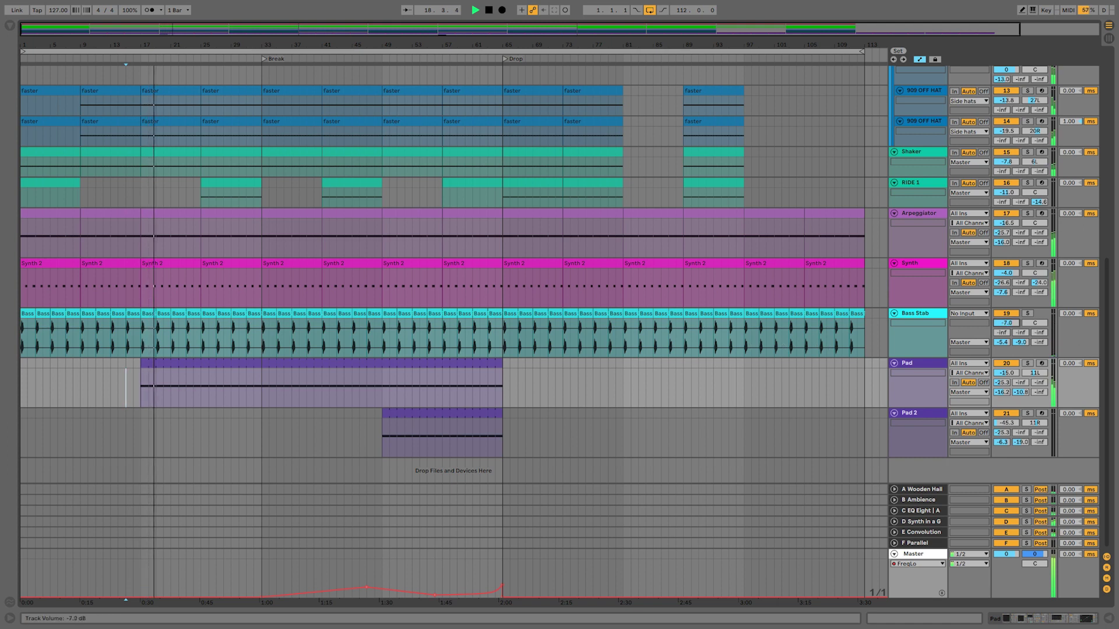
{"action": "left_click", "coordinate": [81, 373]}
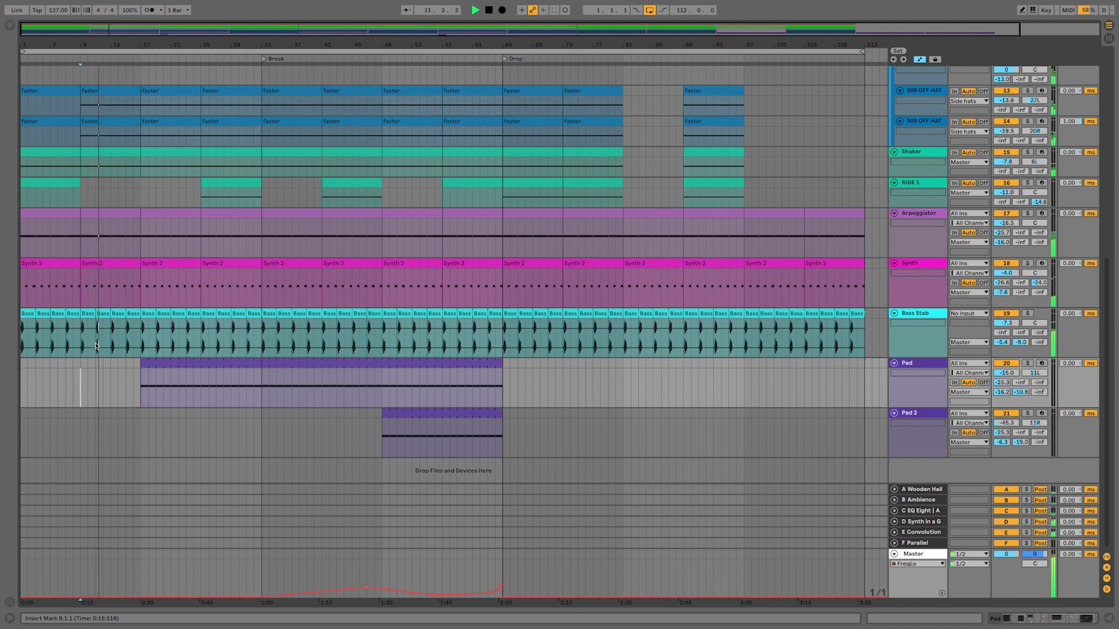
{"action": "left_click_drag", "start_coordinate": [1006, 322], "coordinate": [1006, 337]}
{"action": "key", "text": "space"}
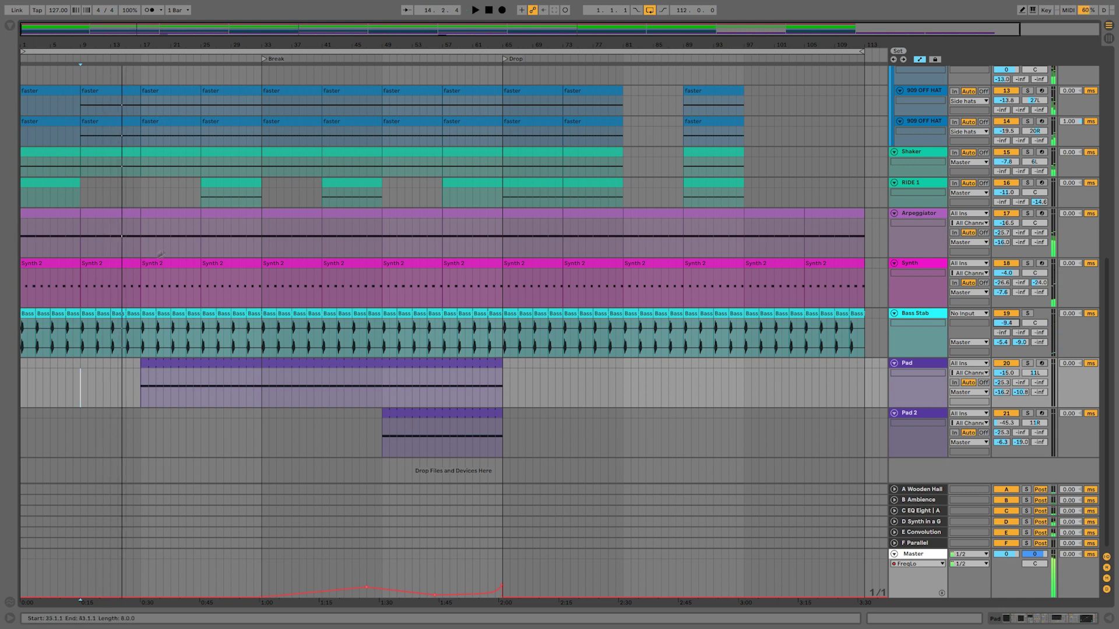
Delete every second Bass Stab clip in the first eight bars and repeat the thinned pattern through to bar 113.
{"action": "left_click", "coordinate": [42, 318]}
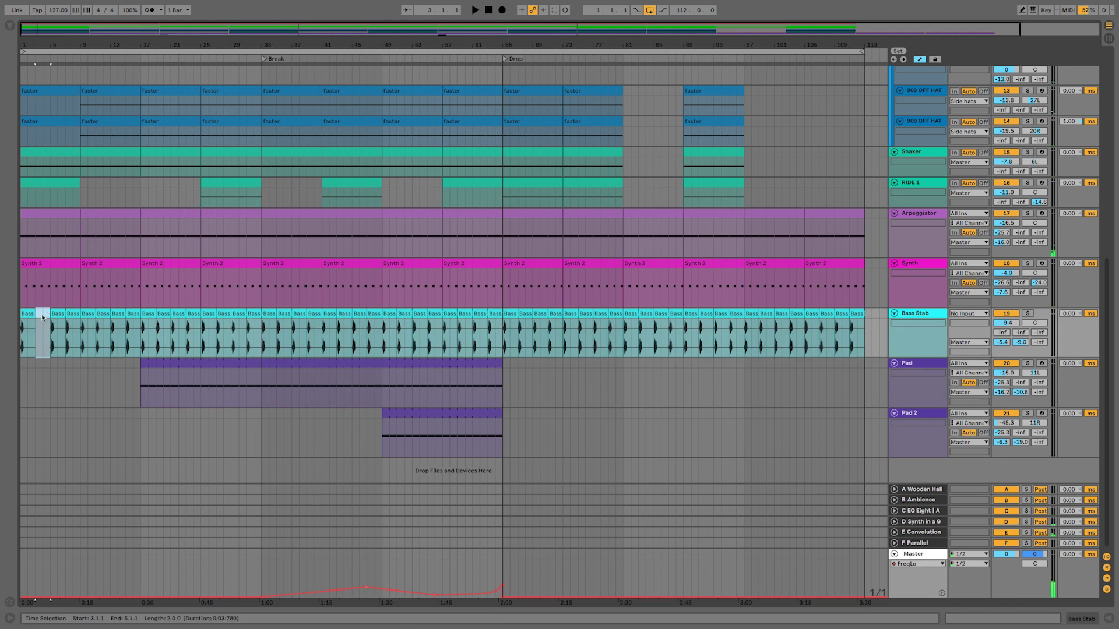
{"action": "left_click", "coordinate": [72, 315]}
{"action": "key", "text": "Delete"}
{"action": "left_click_drag", "start_coordinate": [81, 329], "coordinate": [22, 317]}
{"action": "key", "text": "Delete"}
{"action": "key", "text": "ctrl+d"}
{"action": "key", "text": "ctrl+d"}
{"action": "key", "text": "ctrl+d"}
{"action": "key", "text": "ctrl+d"}
{"action": "key", "text": "ctrl+d"}
{"action": "key", "text": "ctrl+d"}
{"action": "key", "text": "ctrl+d"}
{"action": "key", "text": "ctrl+d"}
{"action": "key", "text": "ctrl+d"}
{"action": "key", "text": "ctrl+d"}
{"action": "key", "text": "ctrl+d"}
{"action": "key", "text": "ctrl+d"}
{"action": "key", "text": "ctrl+d"}
{"action": "key", "text": "ctrl+d"}
Play the arrangement from bar 17 to audition the thinned Bass Stab pattern.
{"action": "key", "text": "space"}
{"action": "left_click", "coordinate": [141, 345]}
{"action": "key", "text": "space"}
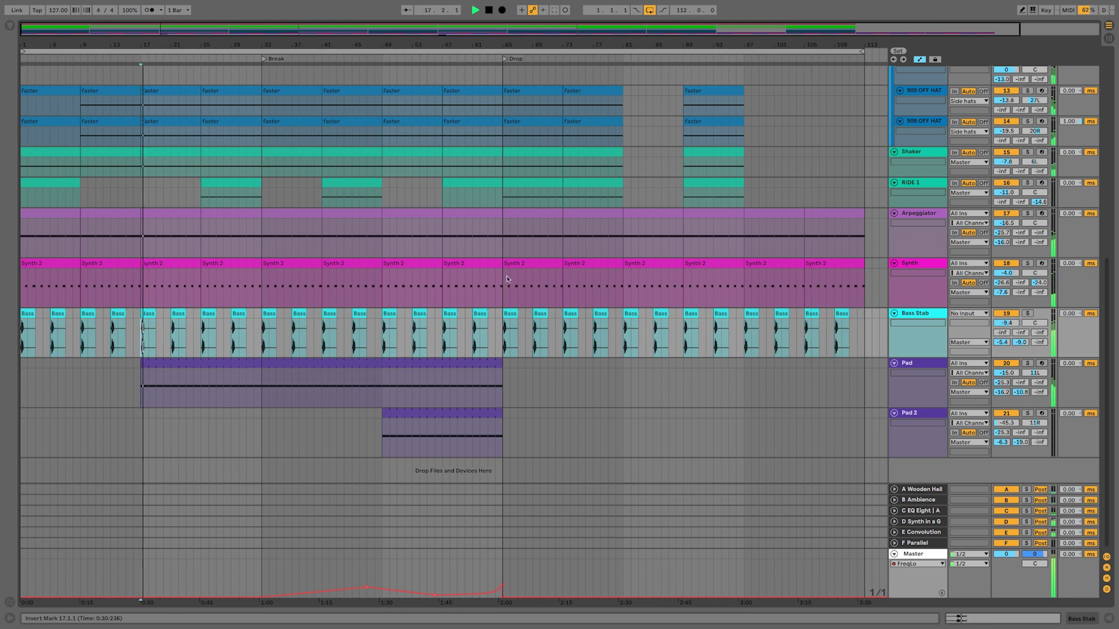
Shorten the arrangement loop to end at bar 97 and delete the Arpeggiator, Synth and Bass Stab clips beyond it.
{"action": "scroll", "coordinate": [803, 203], "scroll_direction": "up", "scroll_amount": 10}
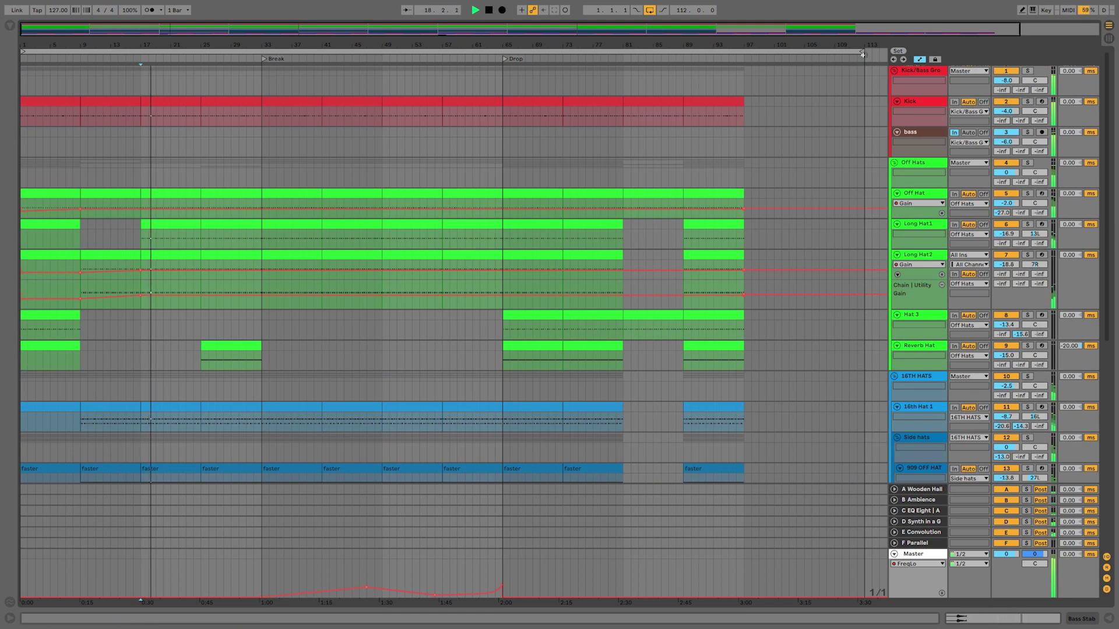
{"action": "left_click_drag", "start_coordinate": [859, 53], "coordinate": [741, 51]}
{"action": "scroll", "coordinate": [743, 192], "scroll_direction": "down", "scroll_amount": 10}
{"action": "left_click_drag", "start_coordinate": [744, 192], "coordinate": [745, 327]}
{"action": "key", "text": "Delete"}
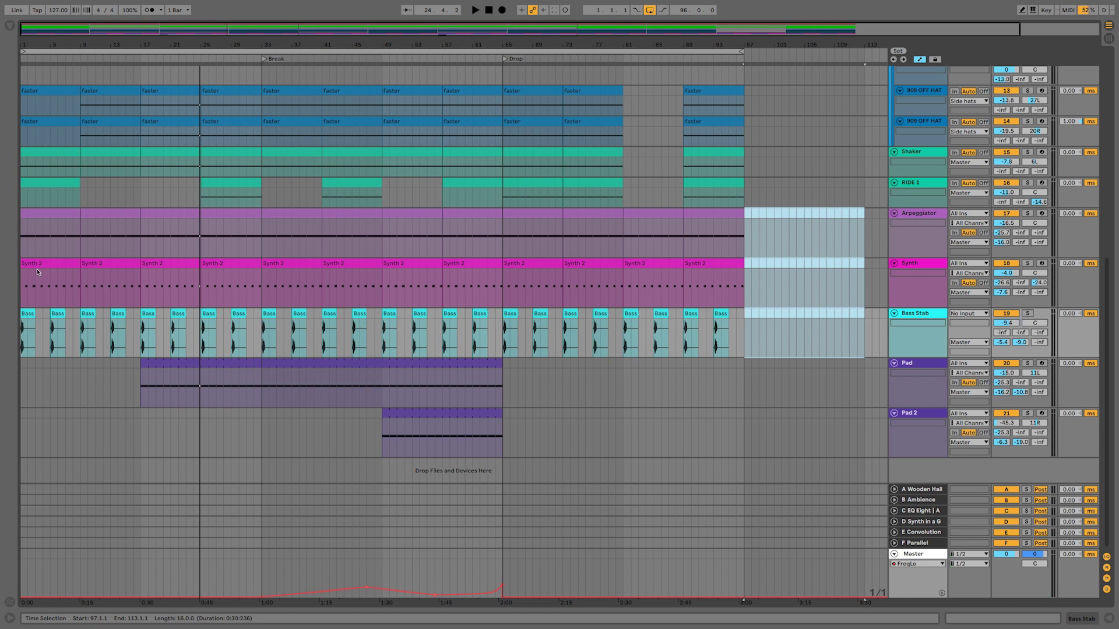
Delete the bar 1 to 9 clips on the 16th Hat 1, both 909 OFF HAT, RIDE 1 and Reverb Hat tracks.
{"action": "scroll", "coordinate": [62, 216], "scroll_direction": "up", "scroll_amount": 5}
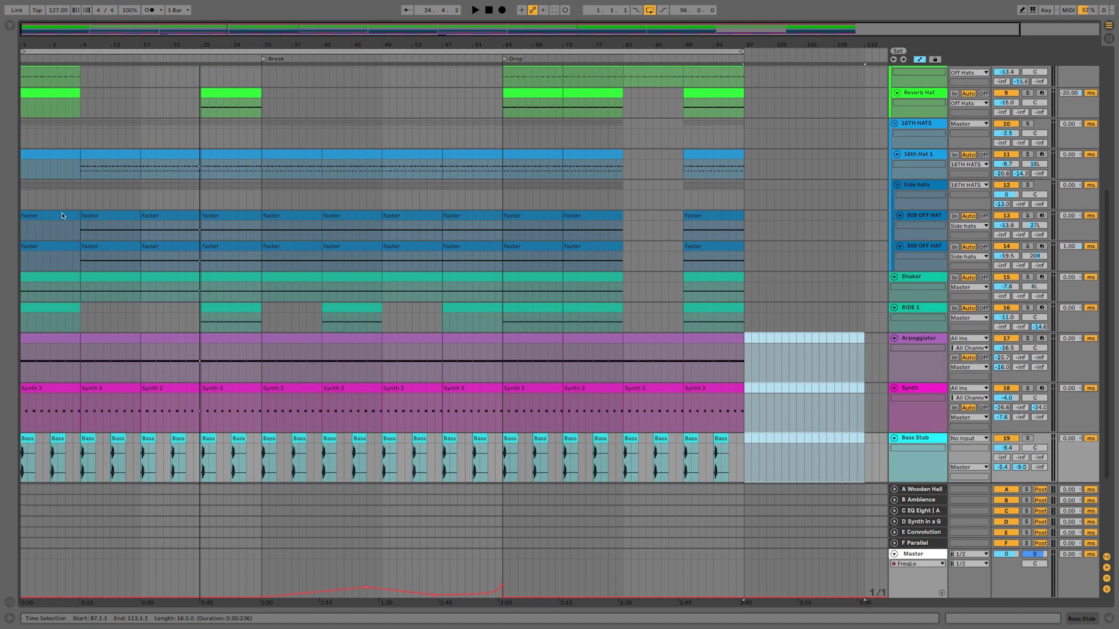
{"action": "left_click", "coordinate": [47, 154]}
{"action": "key", "text": "Delete"}
{"action": "left_click", "coordinate": [44, 215]}
{"action": "key", "text": "Delete"}
{"action": "left_click", "coordinate": [44, 246]}
{"action": "key", "text": "Delete"}
{"action": "left_click", "coordinate": [45, 307]}
Delete the bar 1 to 9 clips on the Long Hat1 and Long Hat2 tracks.
{"action": "key", "text": "Delete"}
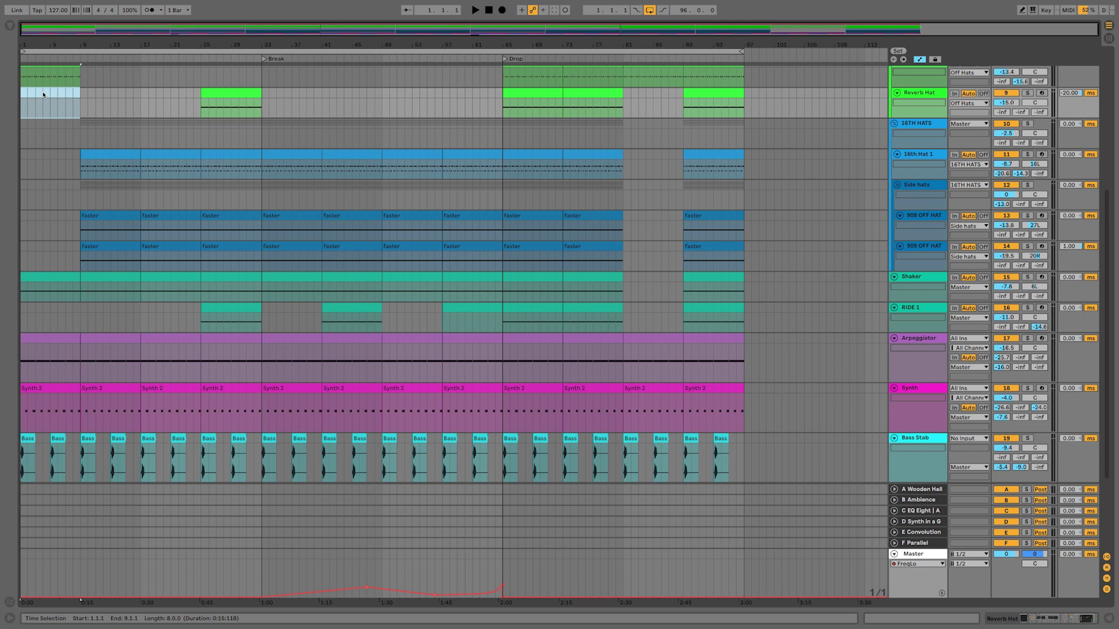
{"action": "left_click", "coordinate": [42, 142]}
{"action": "key", "text": "Delete"}
{"action": "left_click", "coordinate": [59, 107]}
{"action": "key", "text": "Delete"}
{"action": "scroll", "coordinate": [61, 126], "scroll_direction": "down", "scroll_amount": 3}
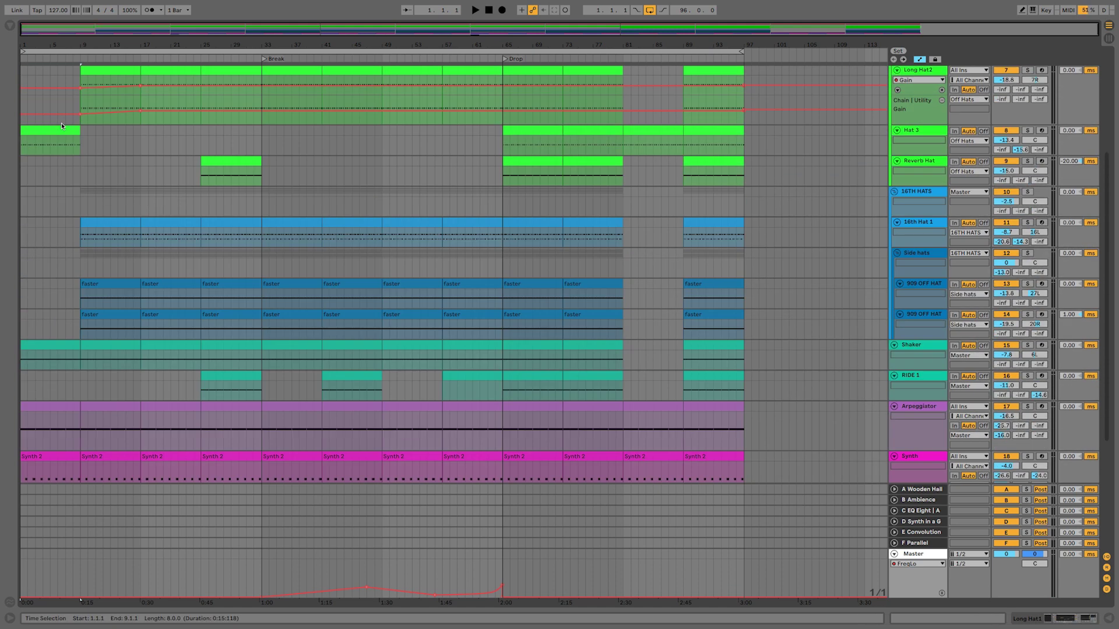
{"action": "scroll", "coordinate": [62, 126], "scroll_direction": "up", "scroll_amount": 7}
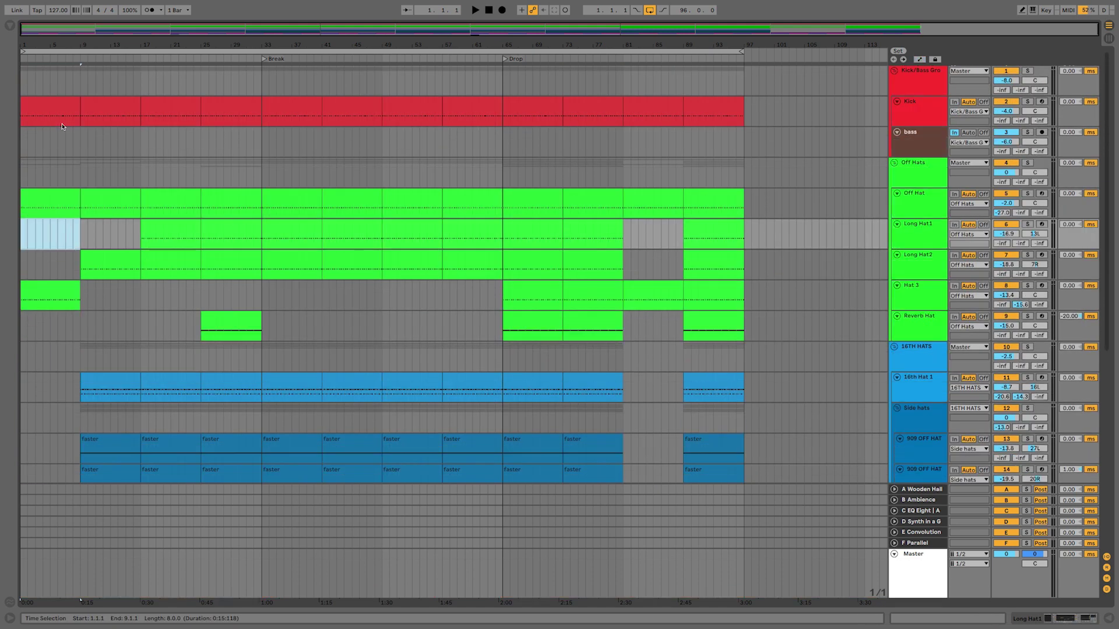
Automate the Synth's Auto Filter Frequency with a 16-bar rise to 12 kHz and repeat it through to bar 97.
{"action": "scroll", "coordinate": [62, 126], "scroll_direction": "down", "scroll_amount": 15}
{"action": "scroll", "coordinate": [443, 243], "scroll_direction": "up", "scroll_amount": 2}
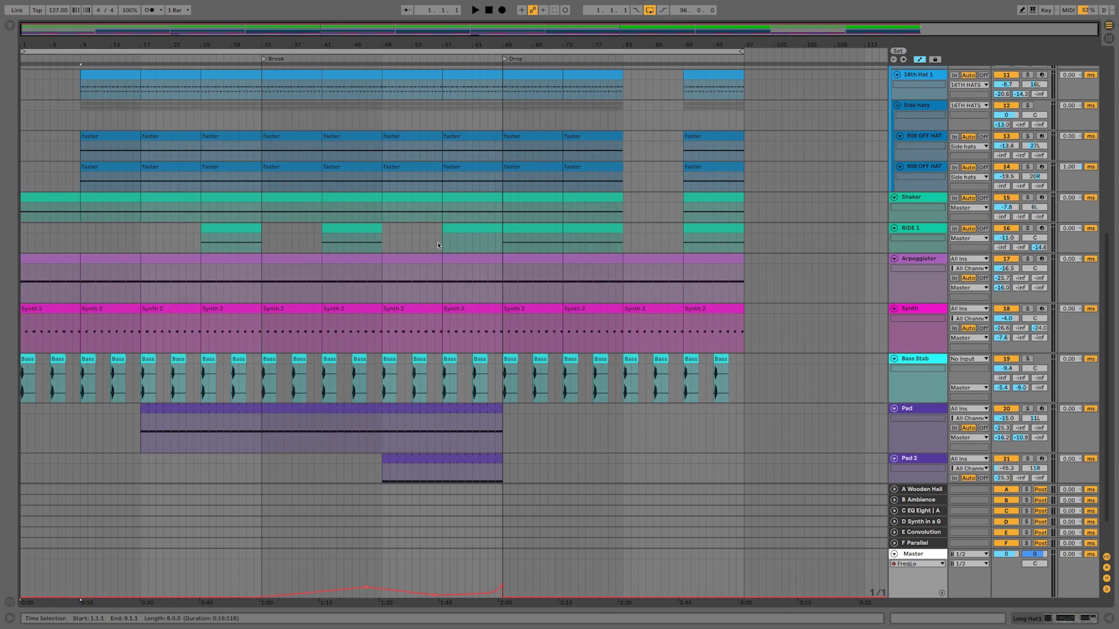
{"action": "double_click", "coordinate": [909, 308]}
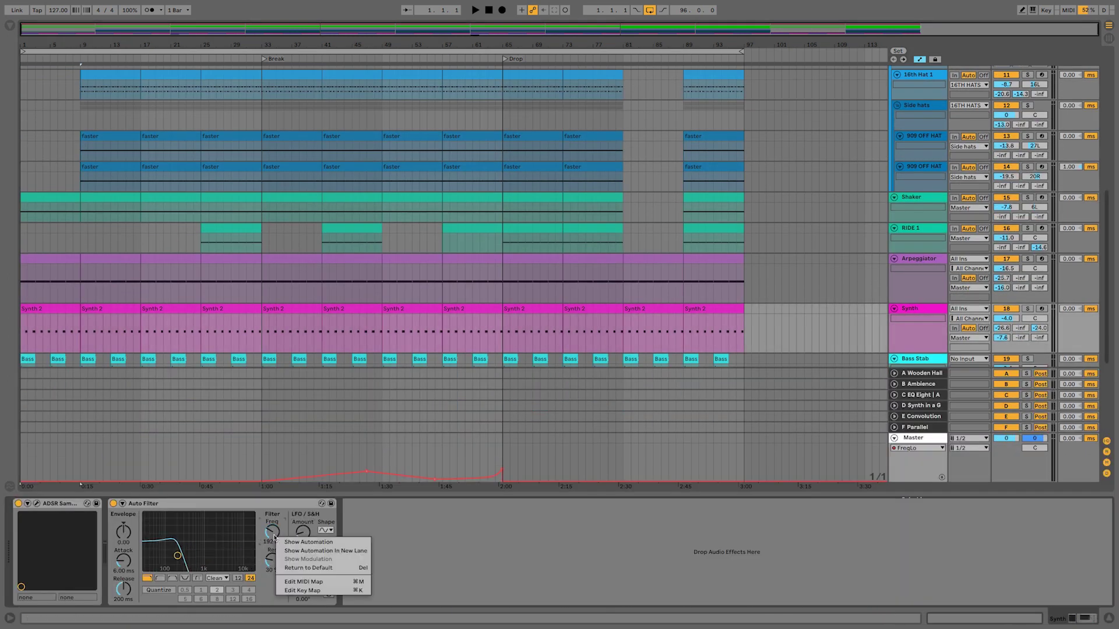
{"action": "left_click", "coordinate": [40, 343]}
{"action": "left_click_drag", "start_coordinate": [141, 340], "coordinate": [19, 334]}
{"action": "key", "text": "ctrl+d"}
{"action": "key", "text": "ctrl+d"}
{"action": "key", "text": "ctrl+d"}
{"action": "key", "text": "ctrl+d"}
{"action": "key", "text": "ctrl+d"}
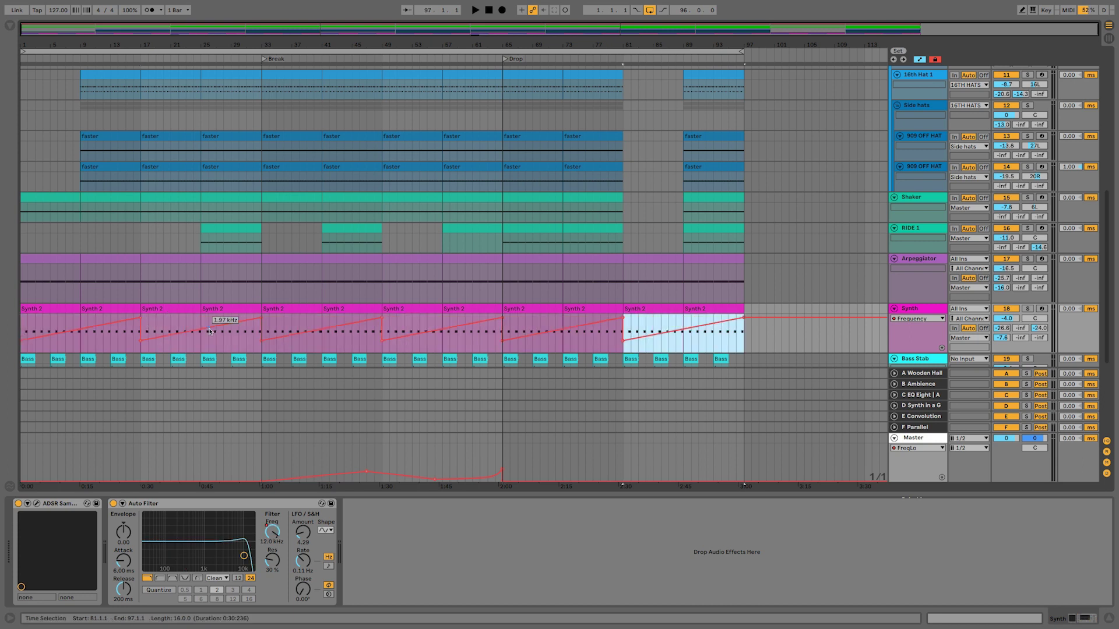
Solo the Pad track while playing from bar 21 and show its Auto Filter Frequency automation.
{"action": "scroll", "coordinate": [874, 223], "scroll_direction": "down", "scroll_amount": 3}
{"action": "scroll", "coordinate": [916, 276], "scroll_direction": "down", "scroll_amount": 2}
{"action": "left_click", "coordinate": [910, 271]}
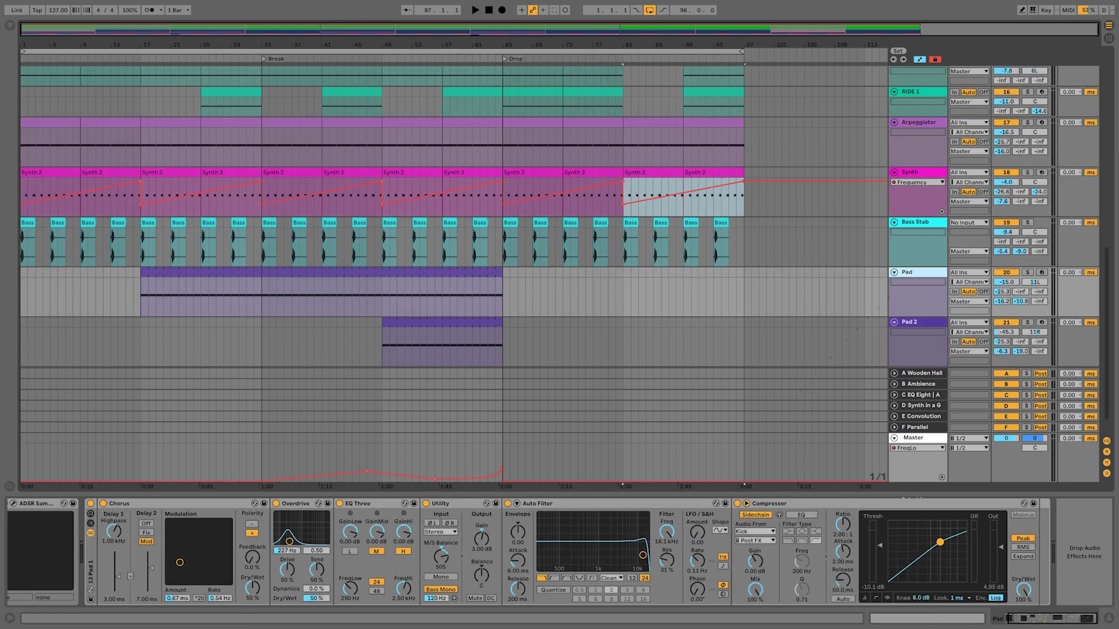
{"action": "scroll", "coordinate": [910, 271], "scroll_direction": "down", "scroll_amount": 1}
{"action": "left_click", "coordinate": [170, 268]}
{"action": "key", "text": "space"}
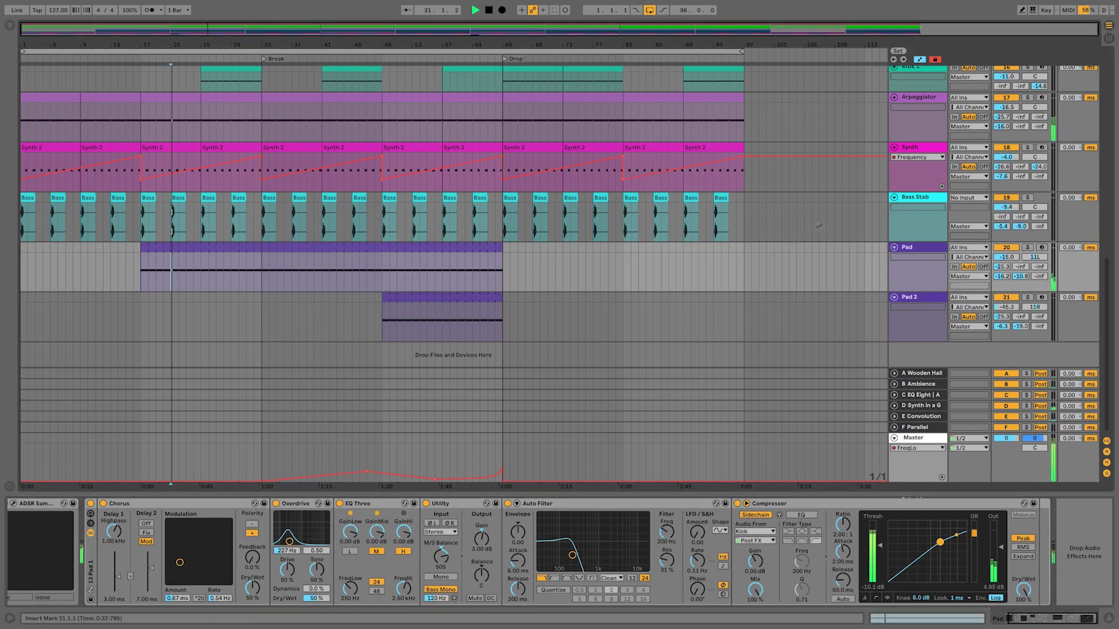
{"action": "left_click", "coordinate": [1029, 248]}
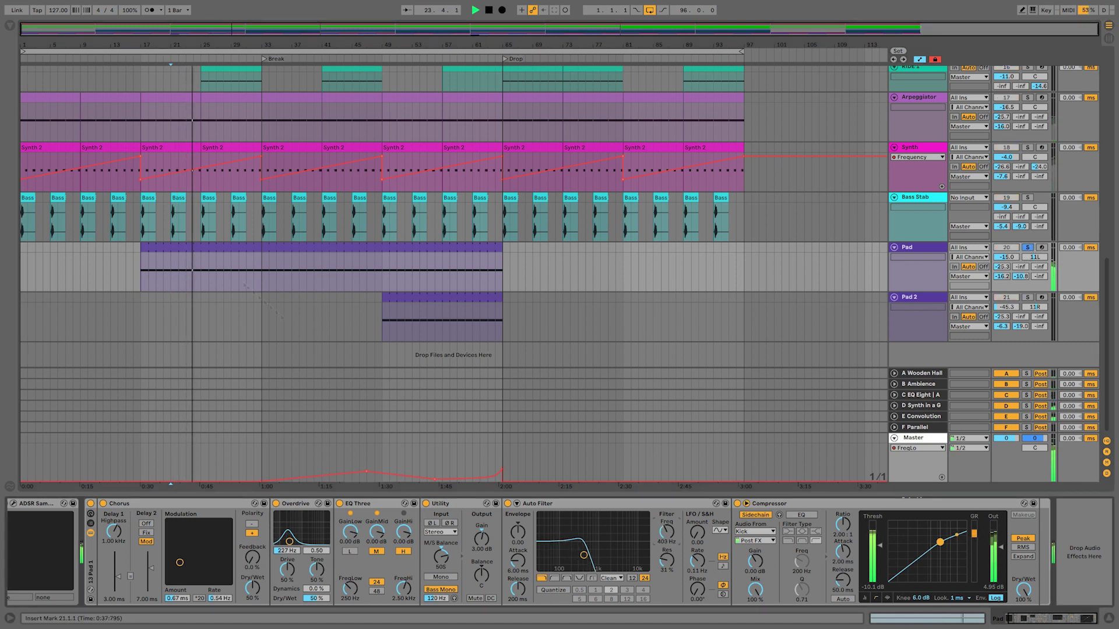
{"action": "right_click", "coordinate": [666, 530]}
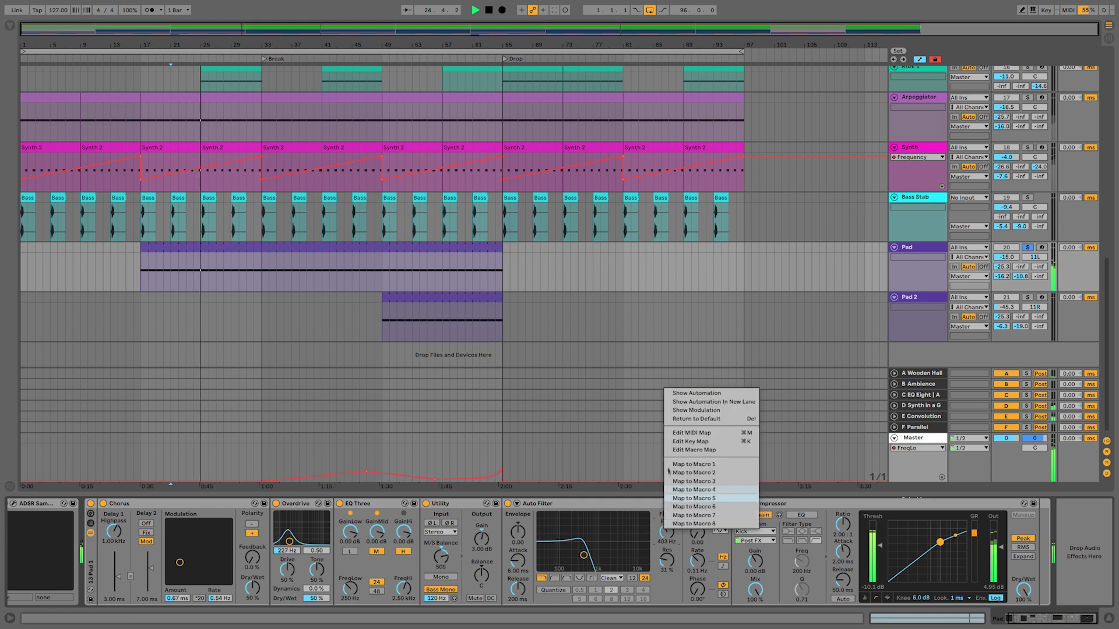
{"action": "left_click", "coordinate": [696, 394]}
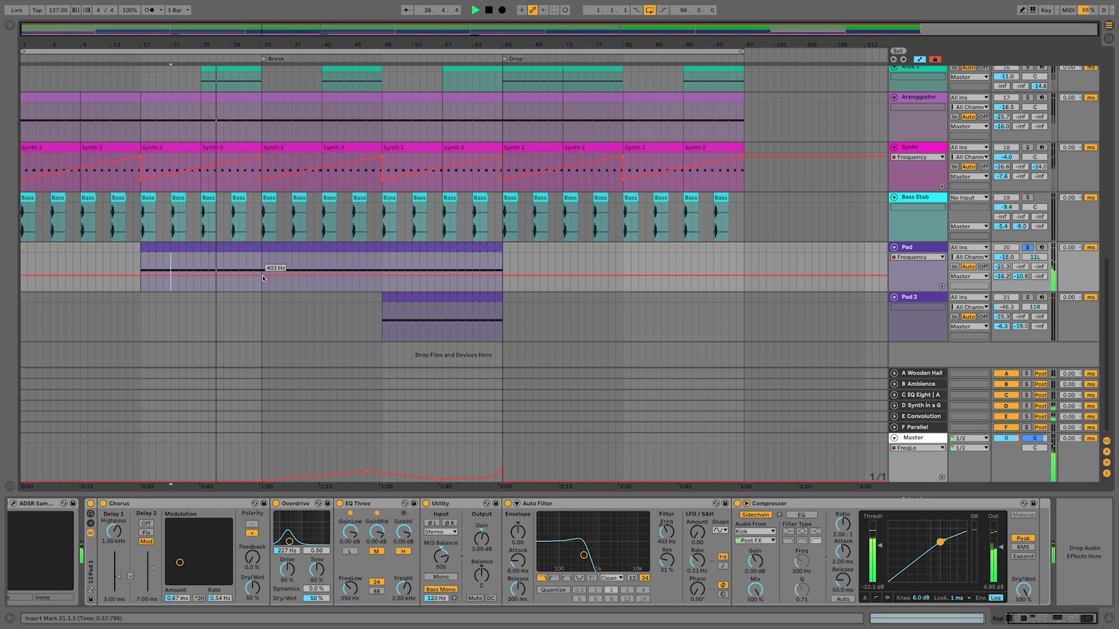
Shape the Pad's filter Frequency automation to rise from bar 17 to about 7.28 kHz at bar 49, with a second rise to bar 65.
{"action": "left_click_drag", "start_coordinate": [385, 275], "coordinate": [383, 259]}
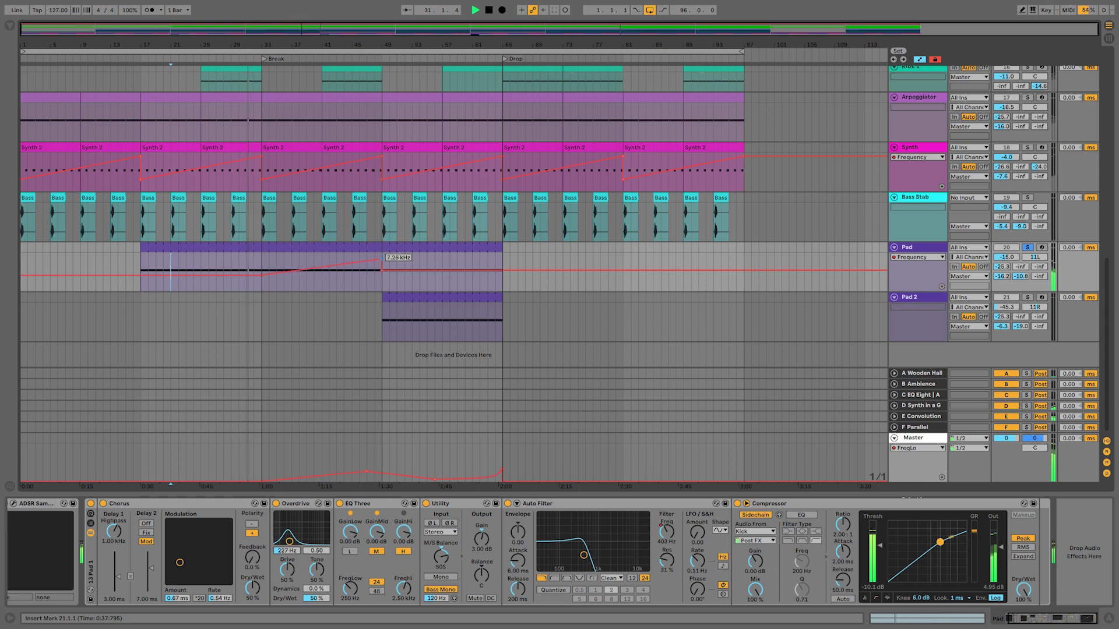
{"action": "left_click_drag", "start_coordinate": [502, 270], "coordinate": [502, 253]}
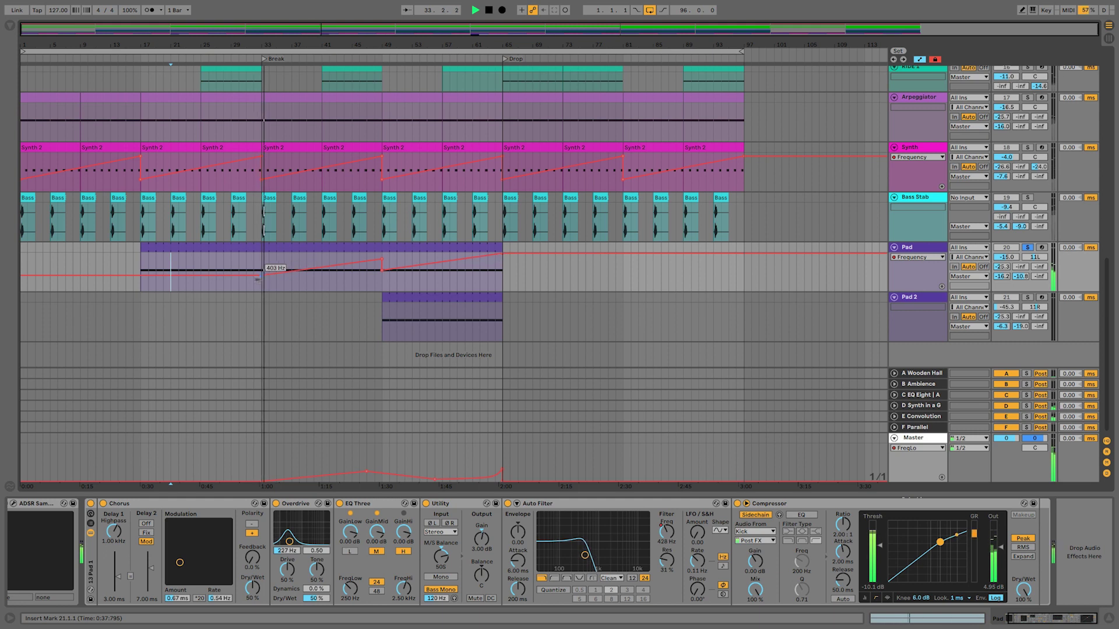
{"action": "left_click_drag", "start_coordinate": [141, 275], "coordinate": [140, 279]}
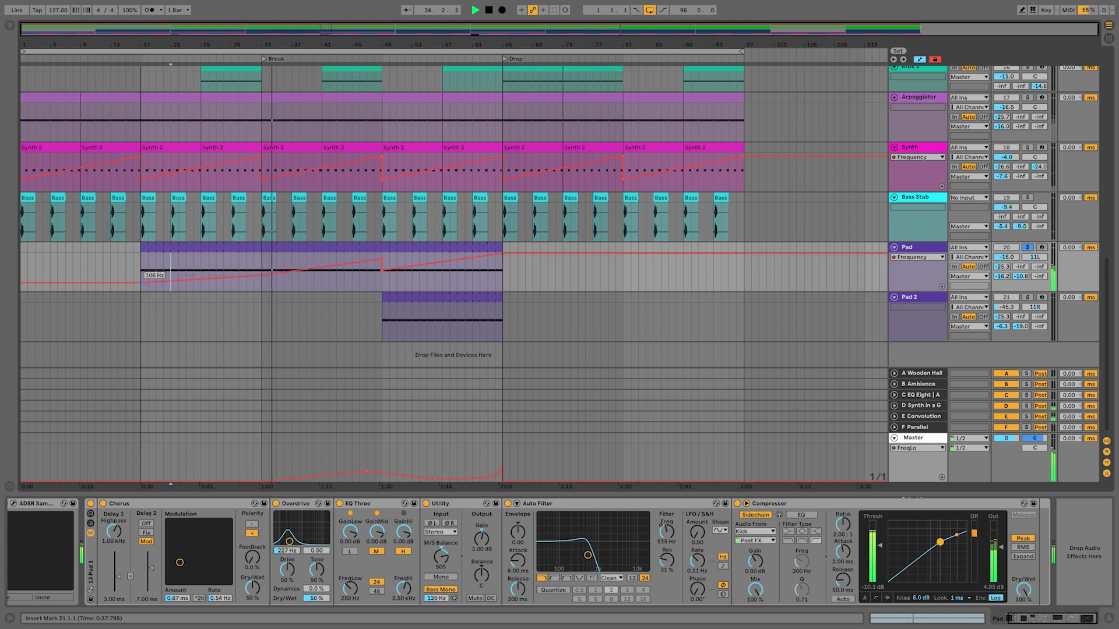
{"action": "left_click", "coordinate": [141, 265]}
{"action": "key", "text": "space"}
{"action": "key", "text": "space"}
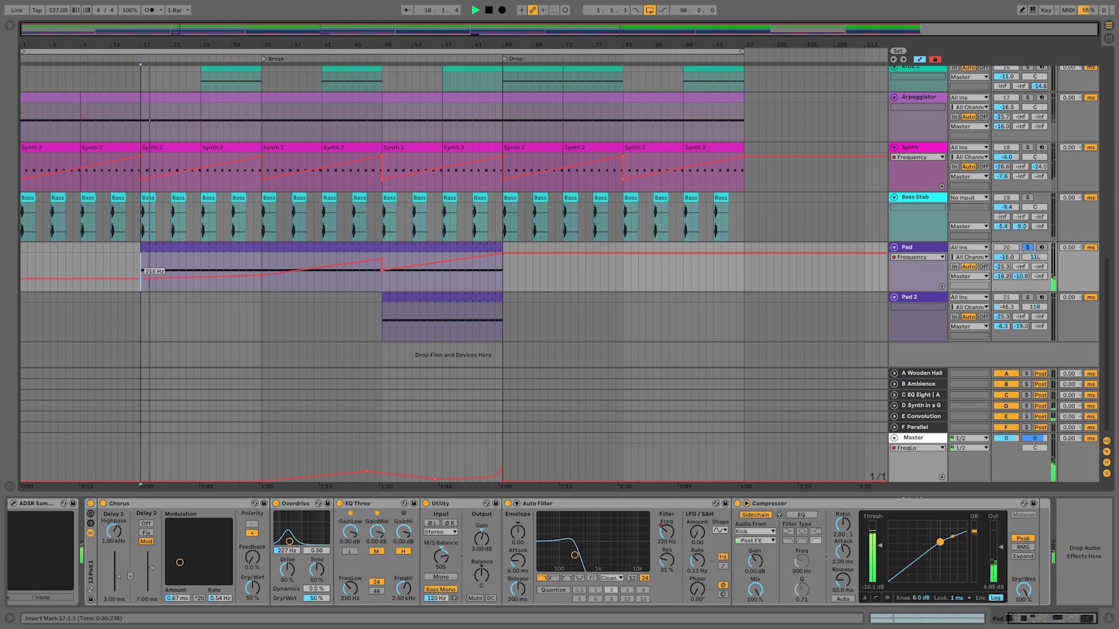
{"action": "key", "text": "space"}
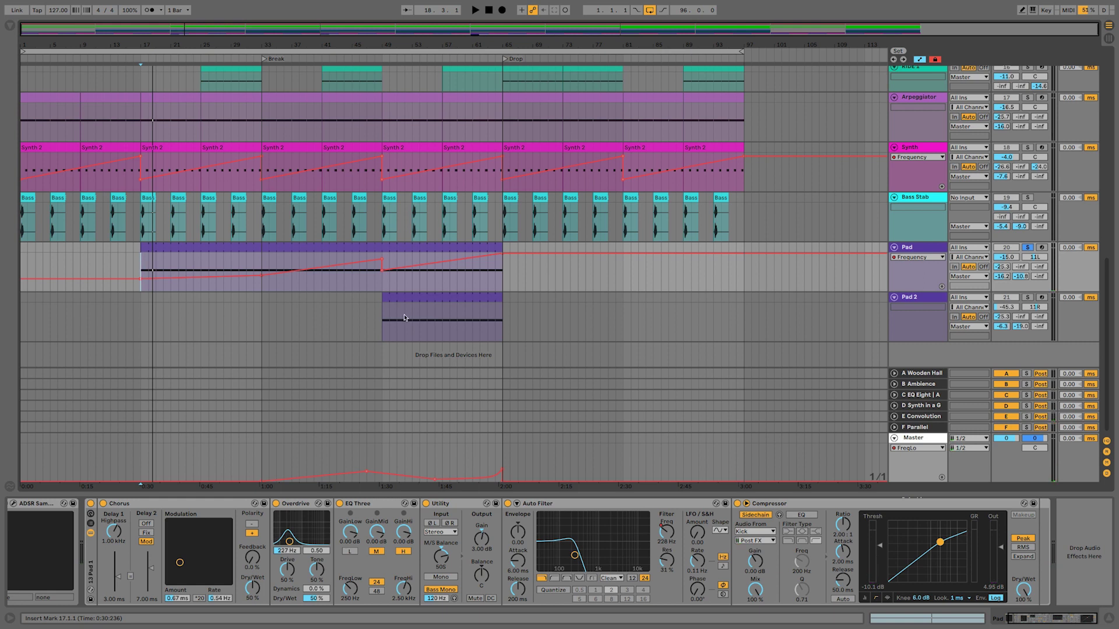
Automate Pad 2's Auto Filter Frequency in a new lane, rising from bar 49 to the drop at bar 65.
{"action": "left_click", "coordinate": [913, 297]}
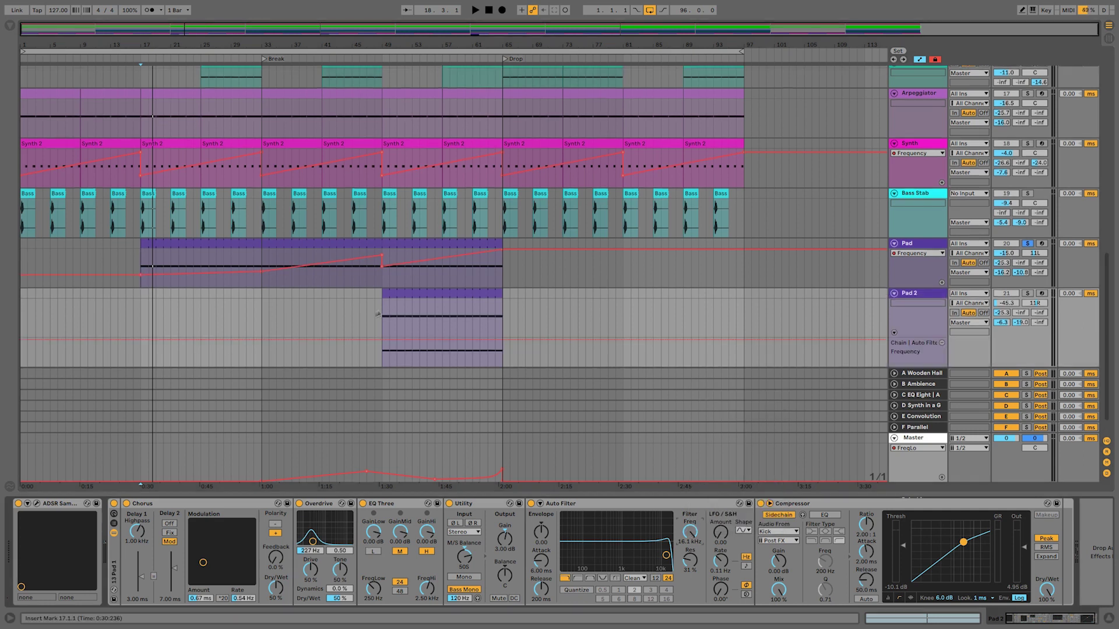
{"action": "scroll", "coordinate": [379, 314], "scroll_direction": "down", "scroll_amount": 2}
{"action": "left_click_drag", "start_coordinate": [382, 317], "coordinate": [382, 332]}
{"action": "left_click_drag", "start_coordinate": [502, 332], "coordinate": [502, 315]}
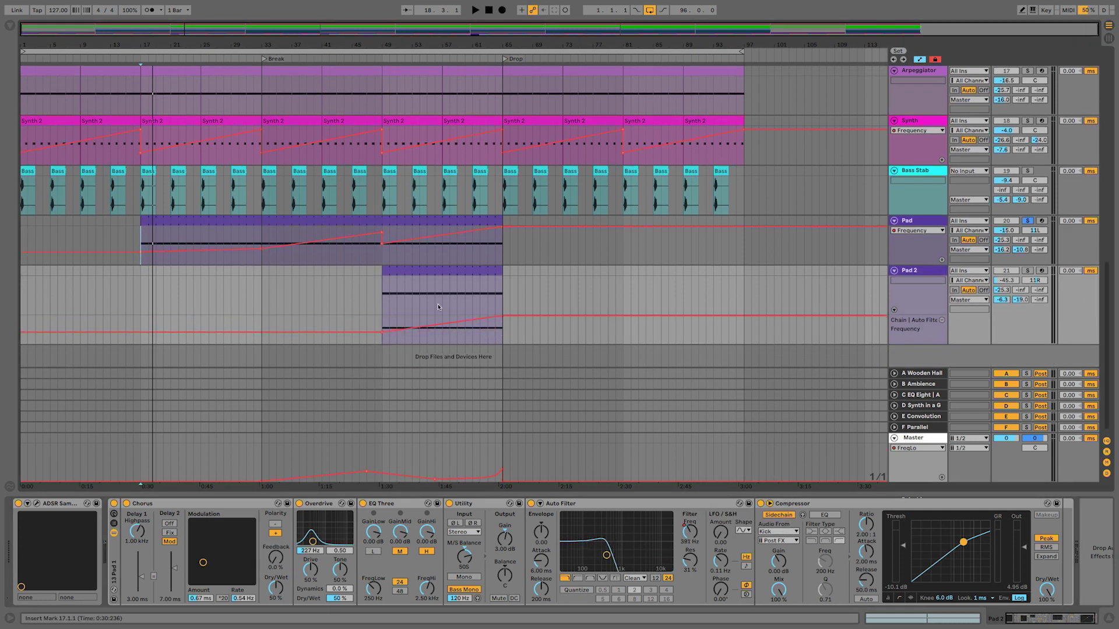
Switch to Session View and show the devices on the F Parallel return track.
{"action": "scroll", "coordinate": [256, 226], "scroll_direction": "up", "scroll_amount": 10}
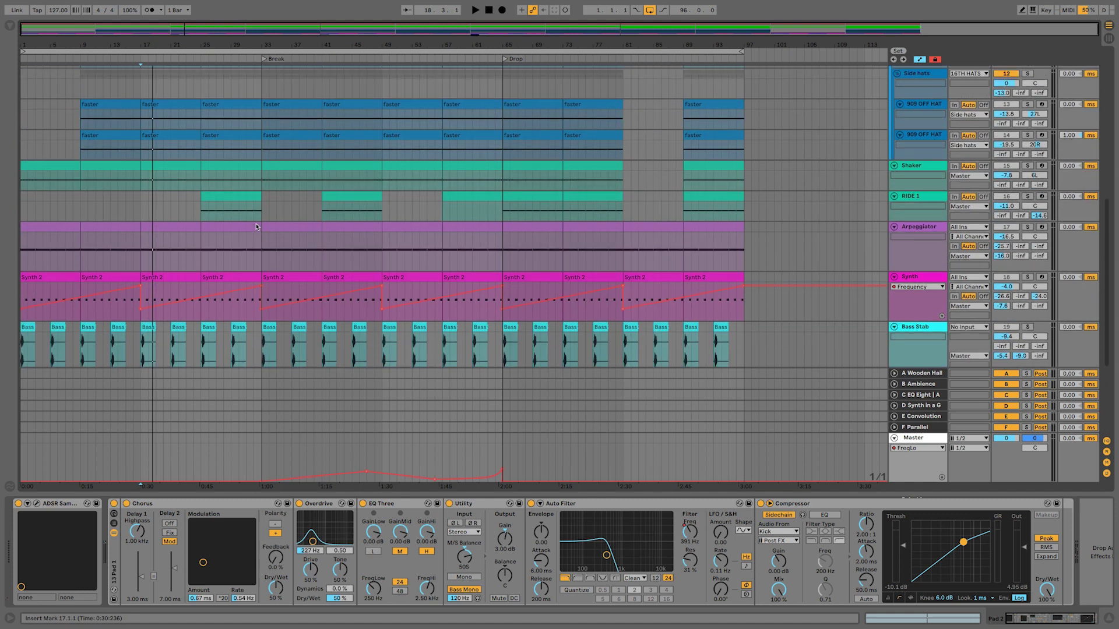
{"action": "scroll", "coordinate": [257, 227], "scroll_direction": "up", "scroll_amount": 5}
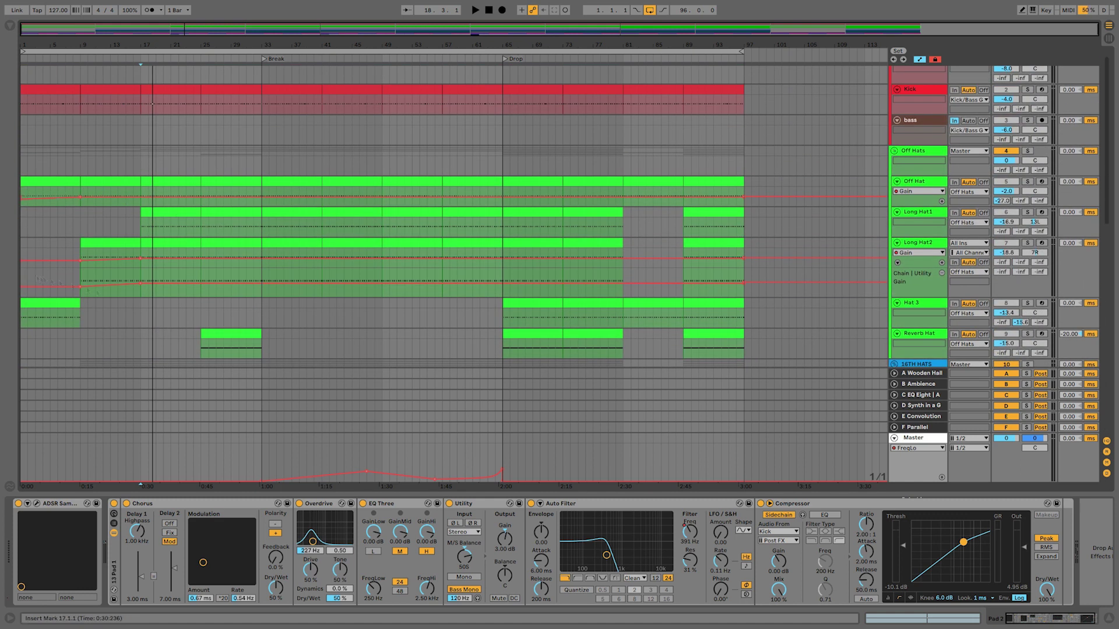
{"action": "scroll", "coordinate": [301, 259], "scroll_direction": "down", "scroll_amount": 15}
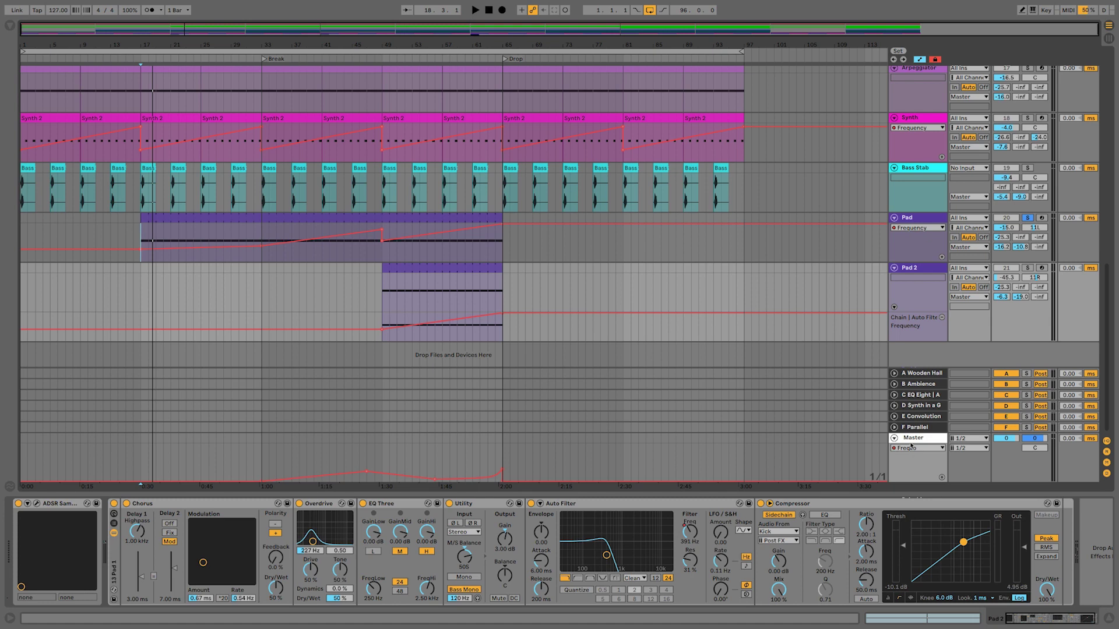
{"action": "key", "text": "Tab"}
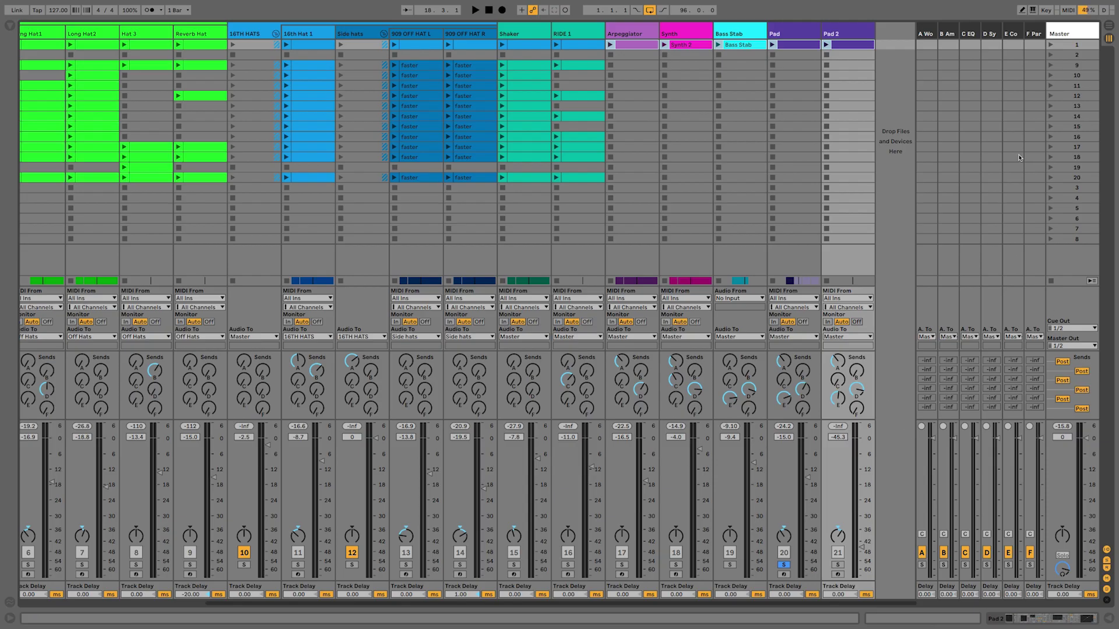
{"action": "double_click", "coordinate": [1033, 34]}
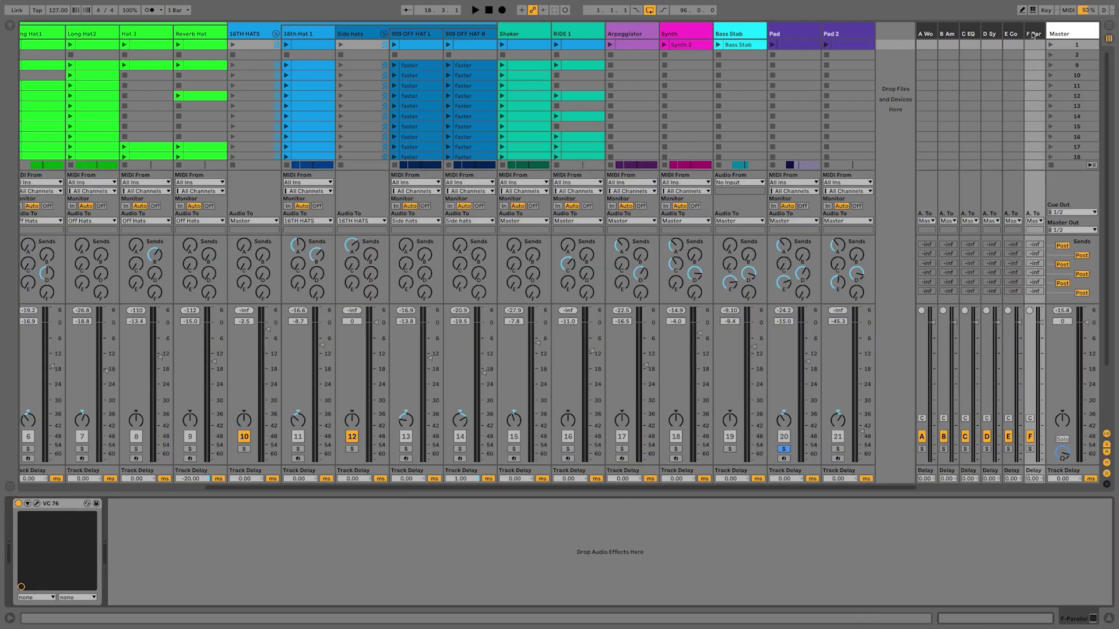
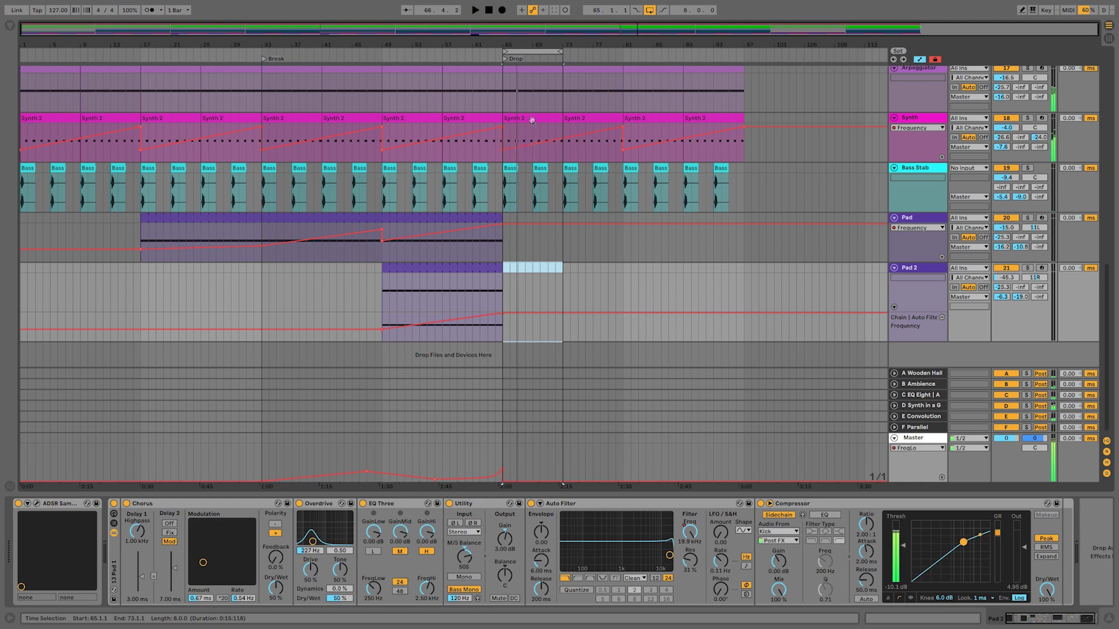
Extend the loop to start at bar 61 and play through the transition into the drop.
{"action": "left_click", "coordinate": [472, 239], "text": "shift"}
{"action": "key", "text": "space"}
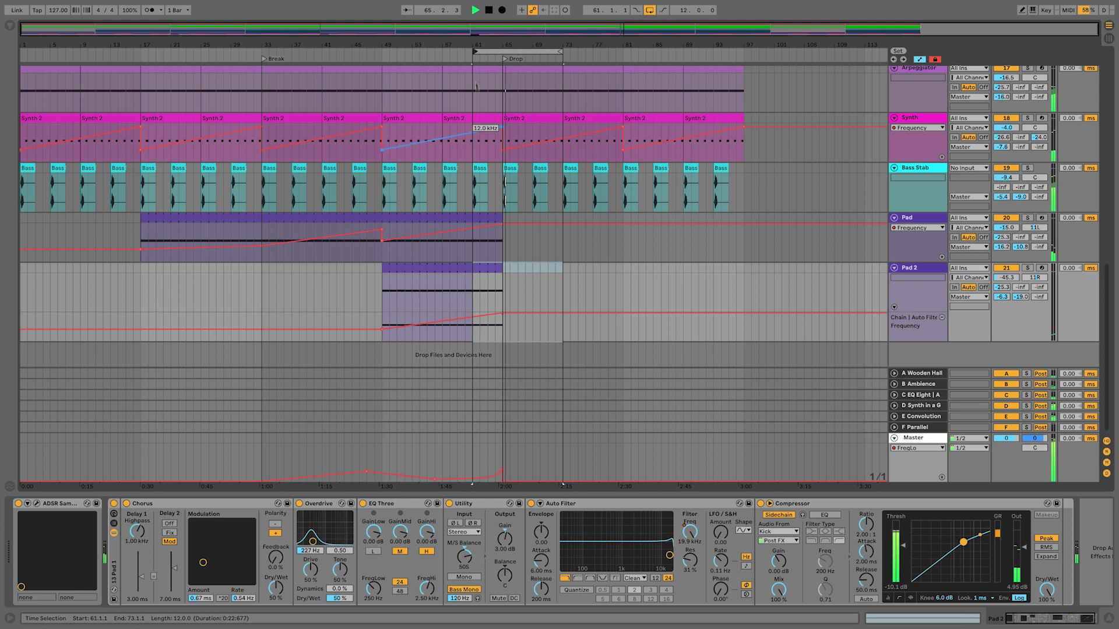
{"action": "left_click_drag", "start_coordinate": [505, 44], "coordinate": [504, 44]}
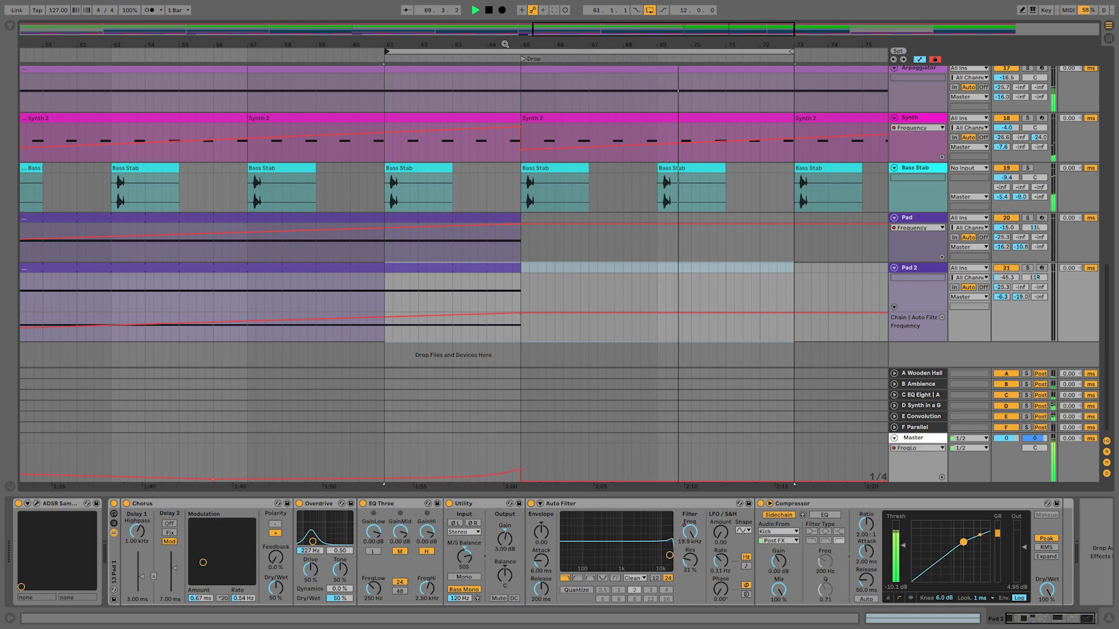
{"action": "left_click_drag", "start_coordinate": [501, 42], "coordinate": [501, 17]}
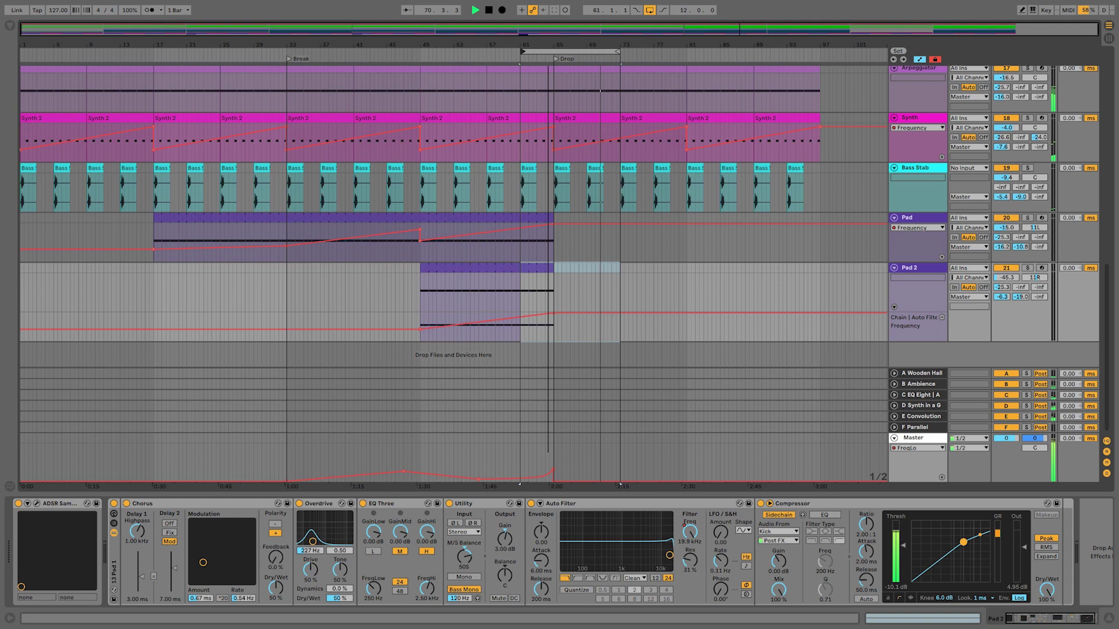
{"action": "key", "text": "space"}
Delete the RIDE 1 clip in the bars leading up to the drop at bar 65.
{"action": "scroll", "coordinate": [547, 273], "scroll_direction": "up", "scroll_amount": 10}
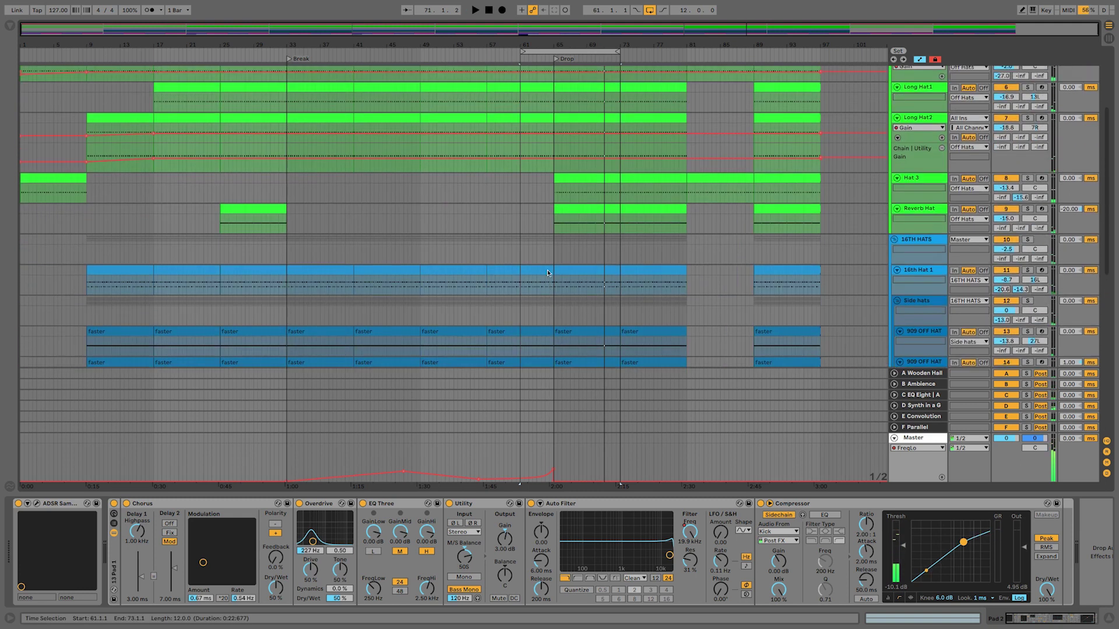
{"action": "scroll", "coordinate": [548, 273], "scroll_direction": "down", "scroll_amount": 7}
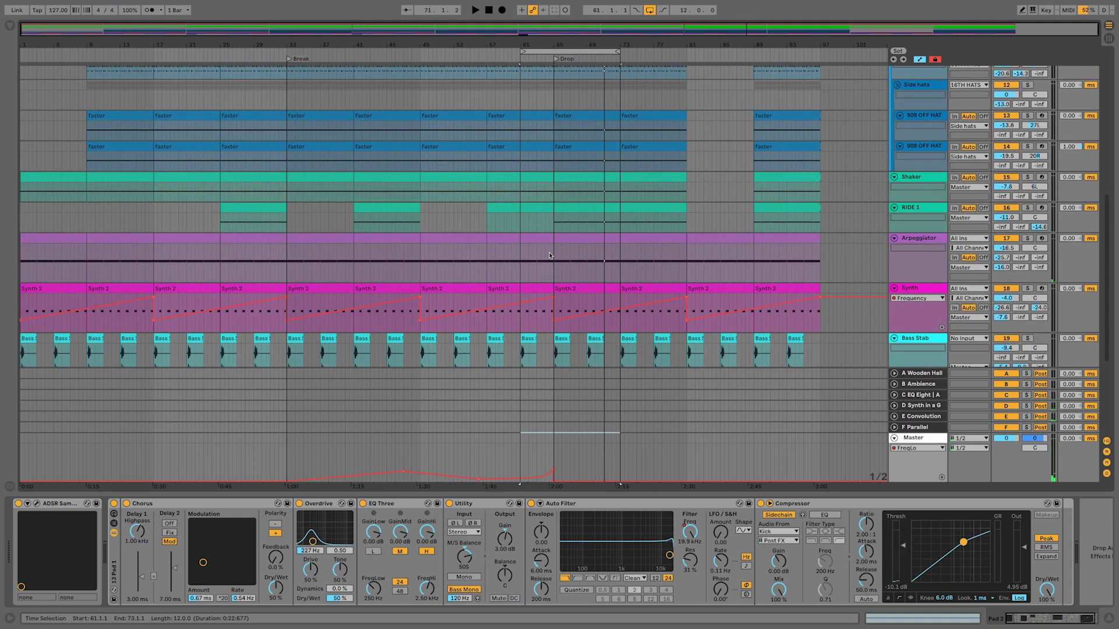
{"action": "scroll", "coordinate": [550, 247], "scroll_direction": "up", "scroll_amount": 1}
{"action": "scroll", "coordinate": [552, 239], "scroll_direction": "up", "scroll_amount": 3}
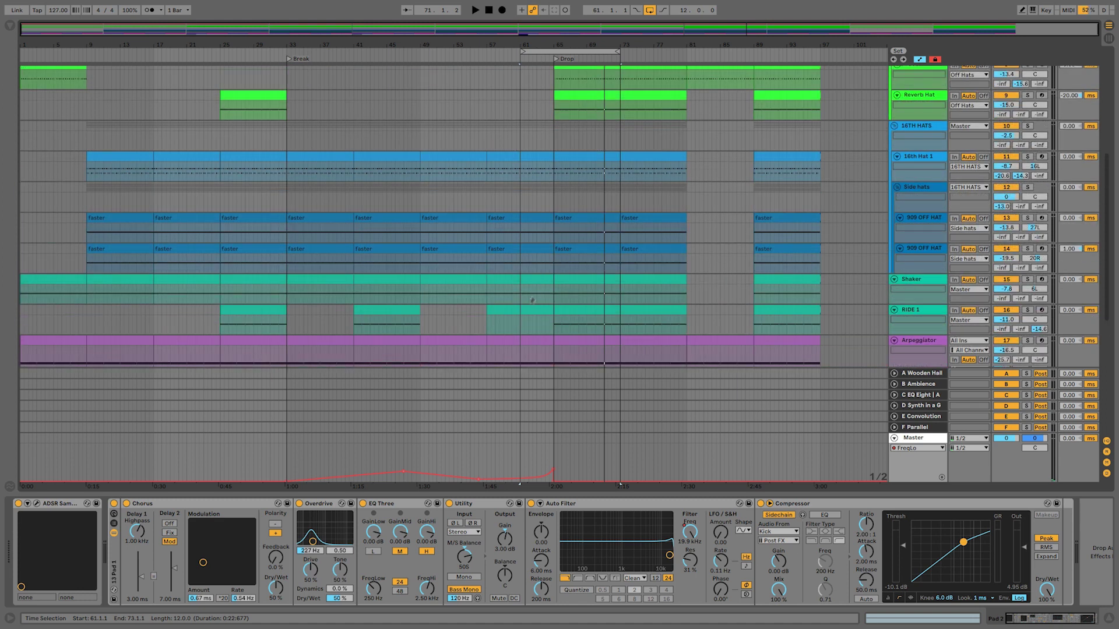
{"action": "left_click", "coordinate": [524, 309]}
{"action": "key", "text": "Delete"}
Deactivate the hat and shaker clips from bar 63 to bar 65 and play the transition into the drop.
{"action": "left_click_drag", "start_coordinate": [551, 294], "coordinate": [543, 85]}
{"action": "scroll", "coordinate": [544, 86], "scroll_direction": "up", "scroll_amount": 5}
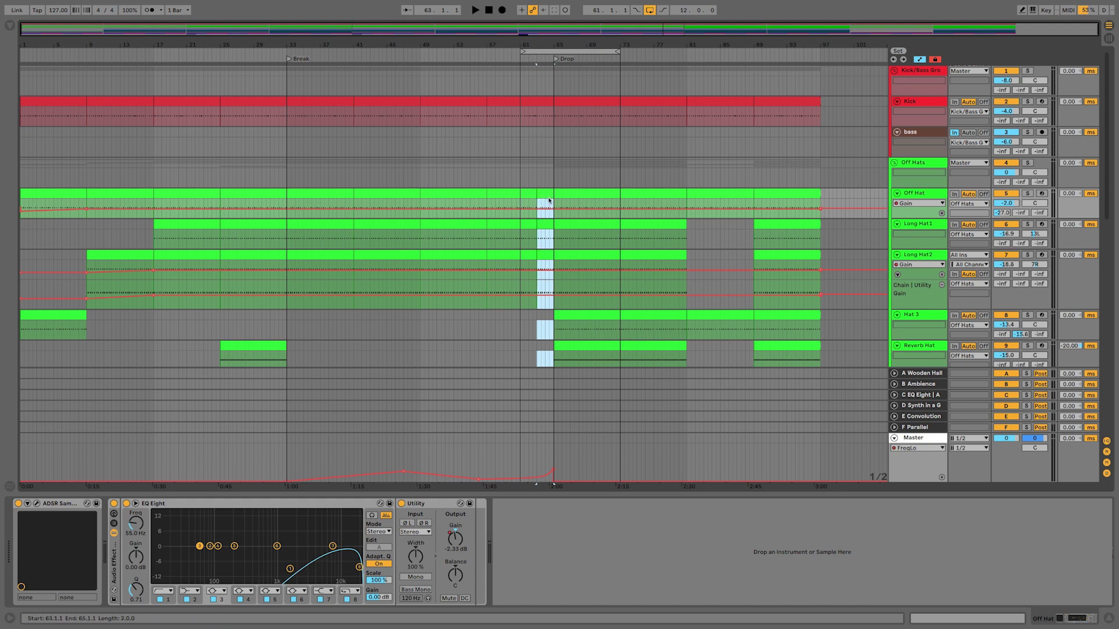
{"action": "key", "text": "0"}
{"action": "left_click", "coordinate": [529, 180]}
{"action": "key", "text": "space"}
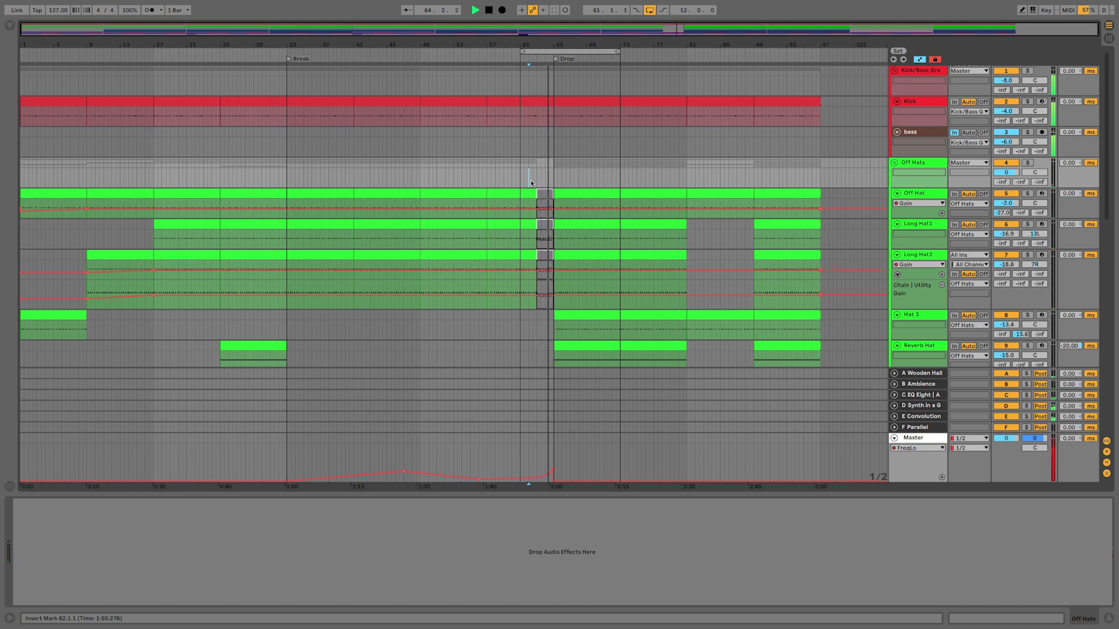
{"action": "scroll", "coordinate": [531, 183], "scroll_direction": "down", "scroll_amount": 5}
{"action": "scroll", "coordinate": [531, 183], "scroll_direction": "down", "scroll_amount": 8}
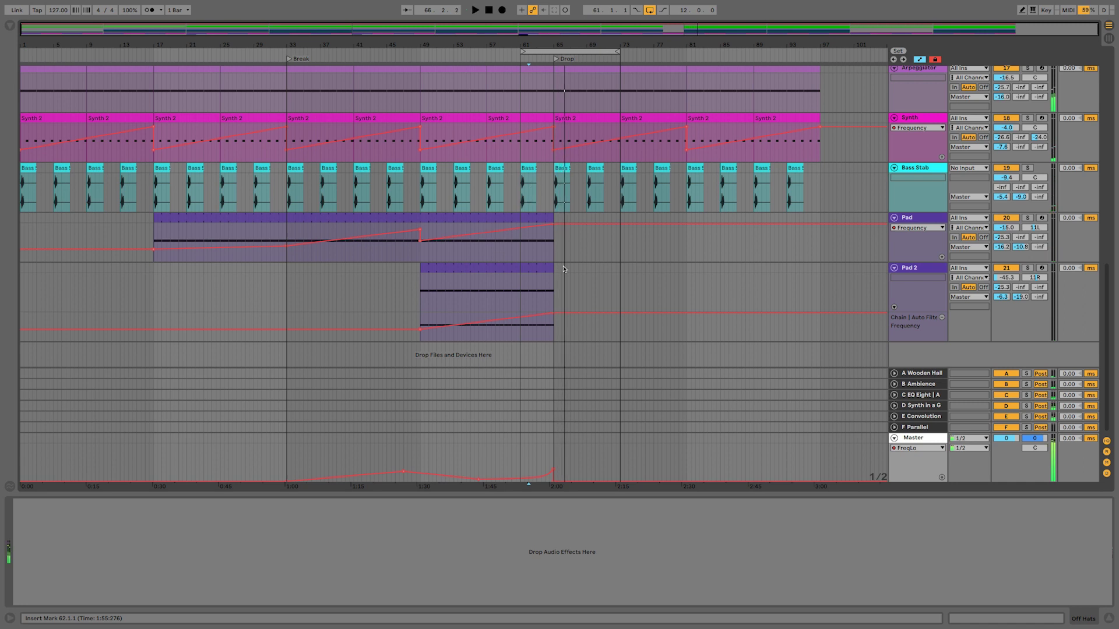
Set the loop to bars 65 to 73 and play it with the Session View mixer shown.
{"action": "key", "text": "Tab"}
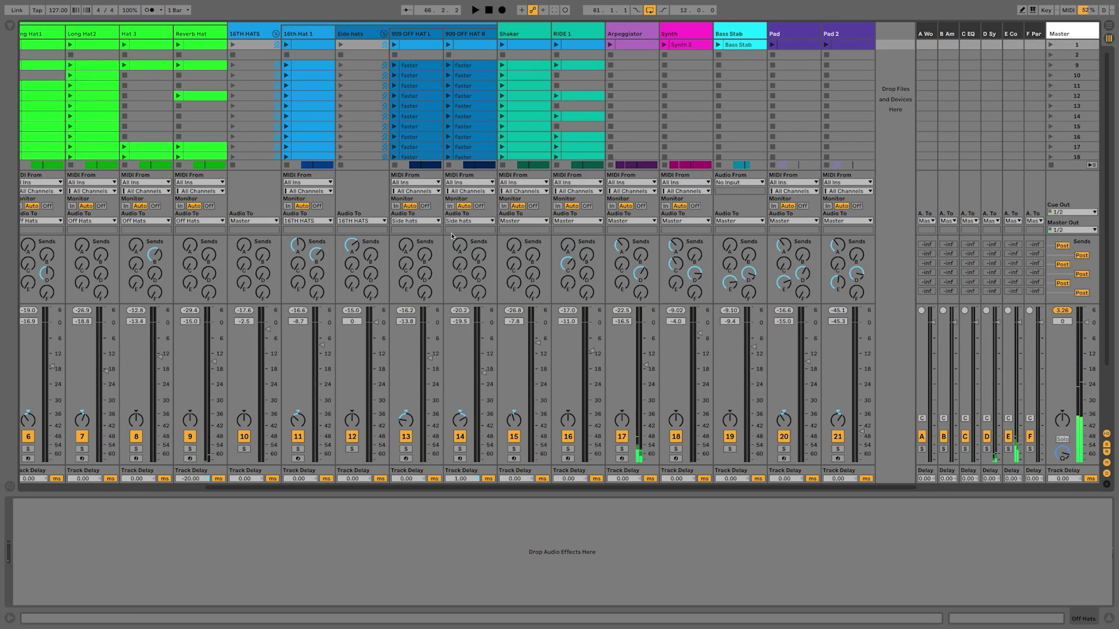
{"action": "scroll", "coordinate": [451, 236], "scroll_direction": "left", "scroll_amount": 5}
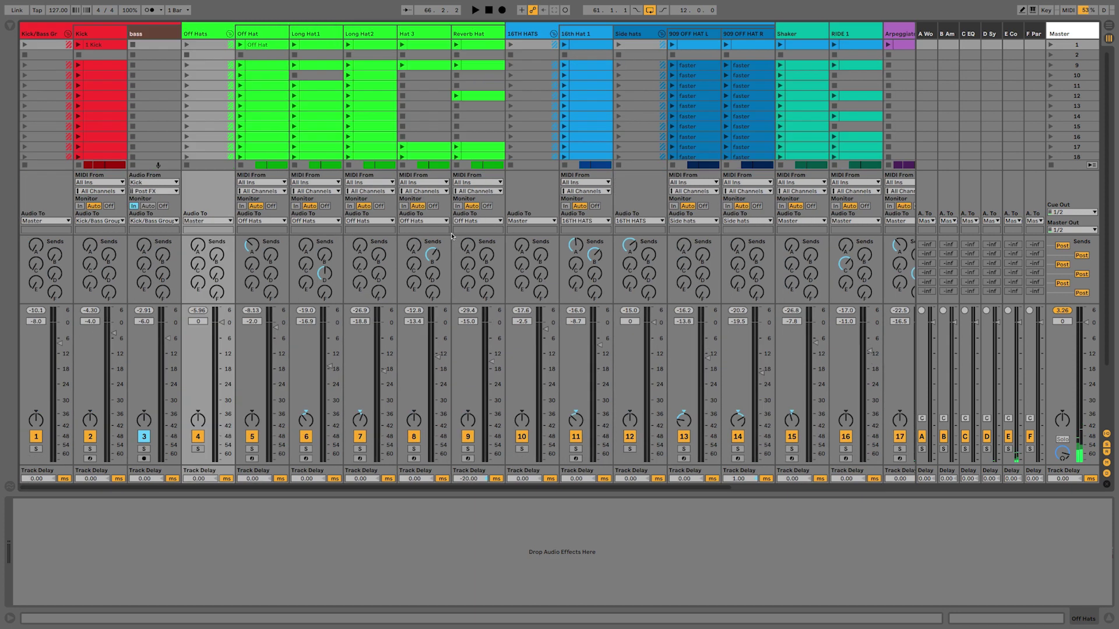
{"action": "key", "text": "Tab"}
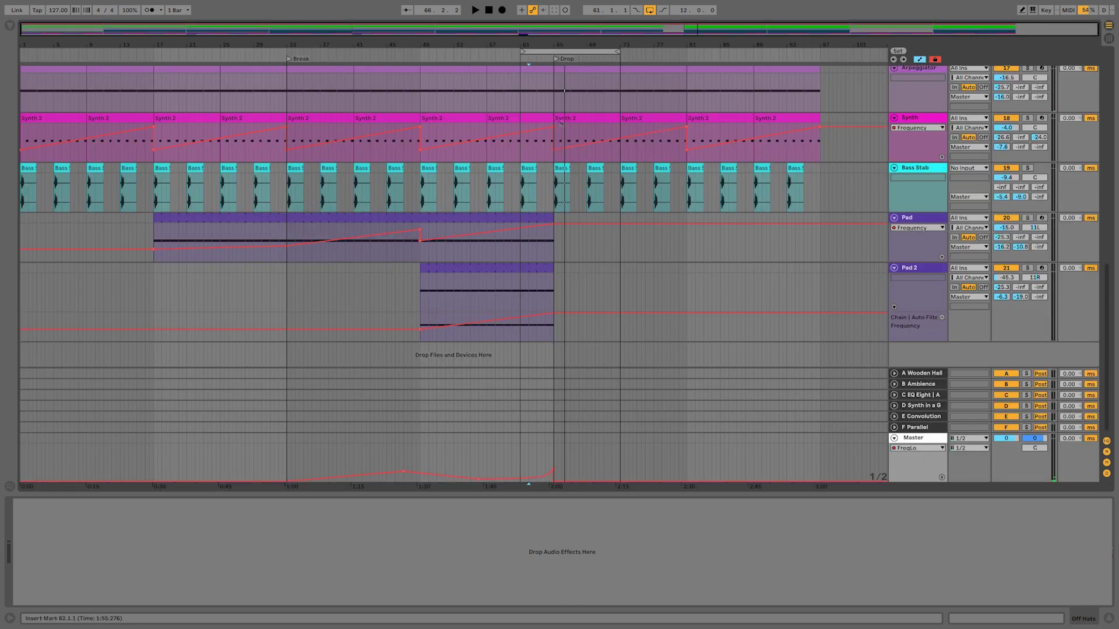
{"action": "left_click_drag", "start_coordinate": [540, 53], "coordinate": [620, 51]}
{"action": "key", "text": "Tab"}
{"action": "scroll", "coordinate": [547, 295], "scroll_direction": "right", "scroll_amount": 4}
{"action": "scroll", "coordinate": [99, 285], "scroll_direction": "left", "scroll_amount": 4}
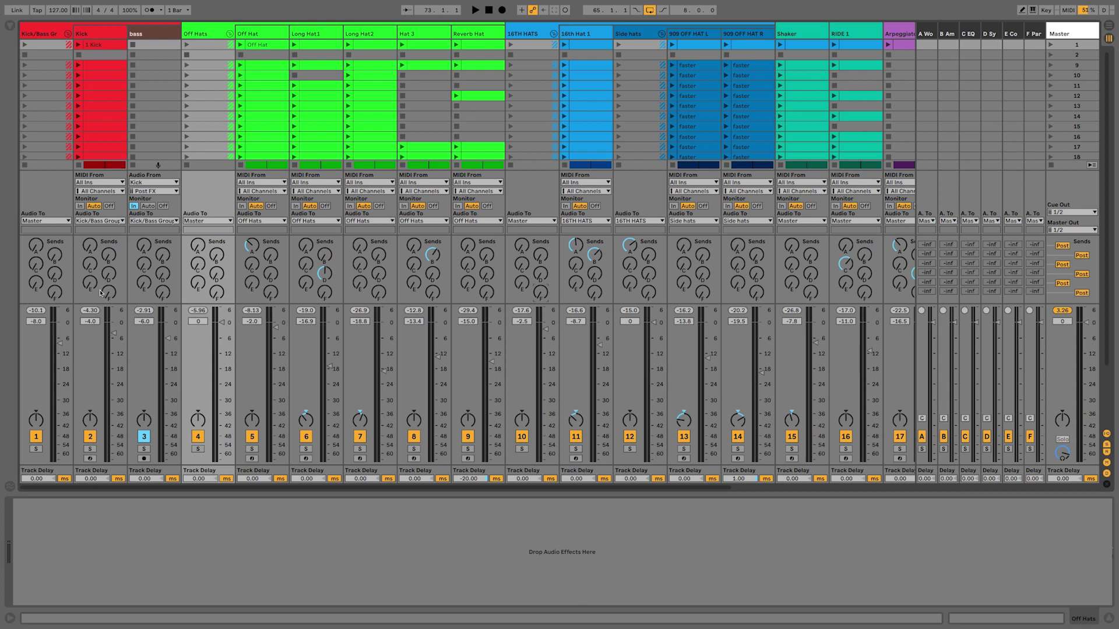
{"action": "key", "text": "space"}
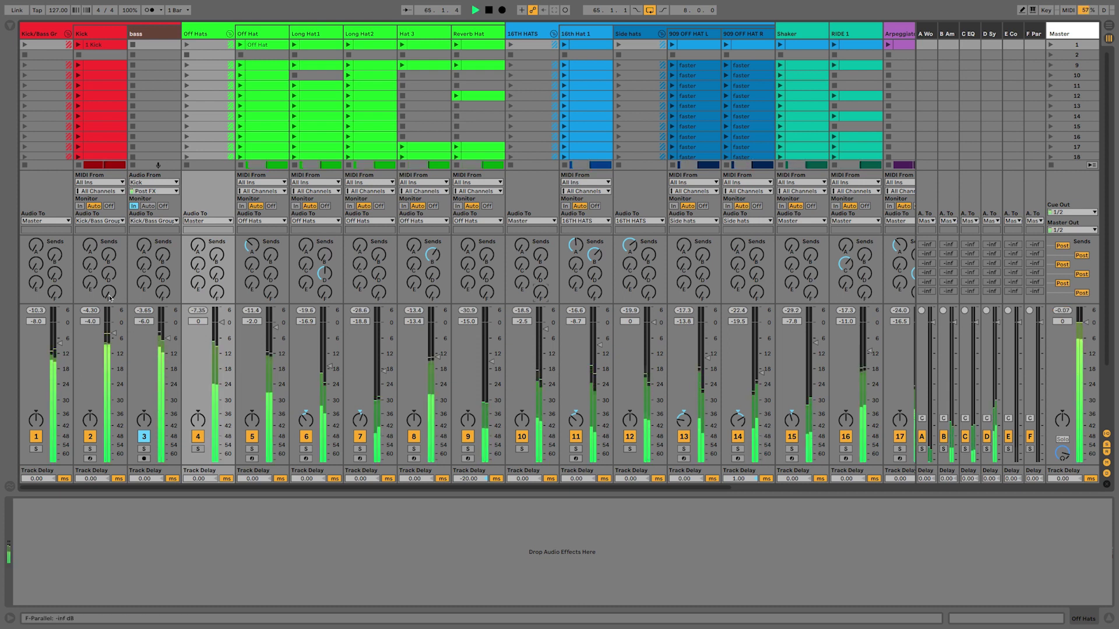
Raise the Kick's send to F Parallel and open the VC 76 compressor on that return track.
{"action": "left_click_drag", "start_coordinate": [108, 291], "coordinate": [109, 254]}
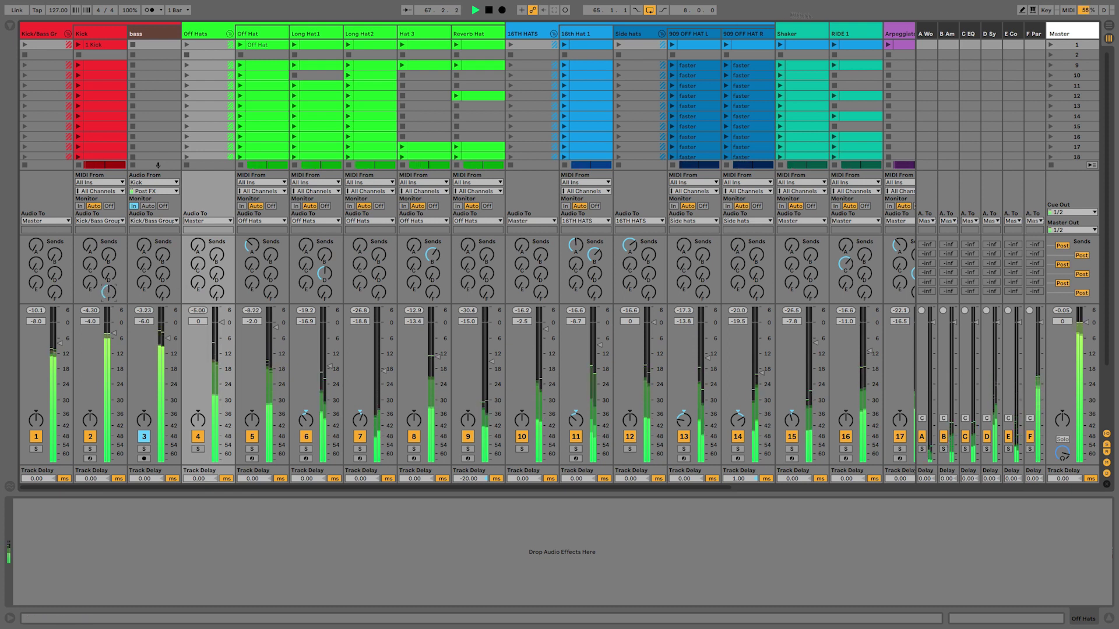
{"action": "left_click", "coordinate": [1033, 33]}
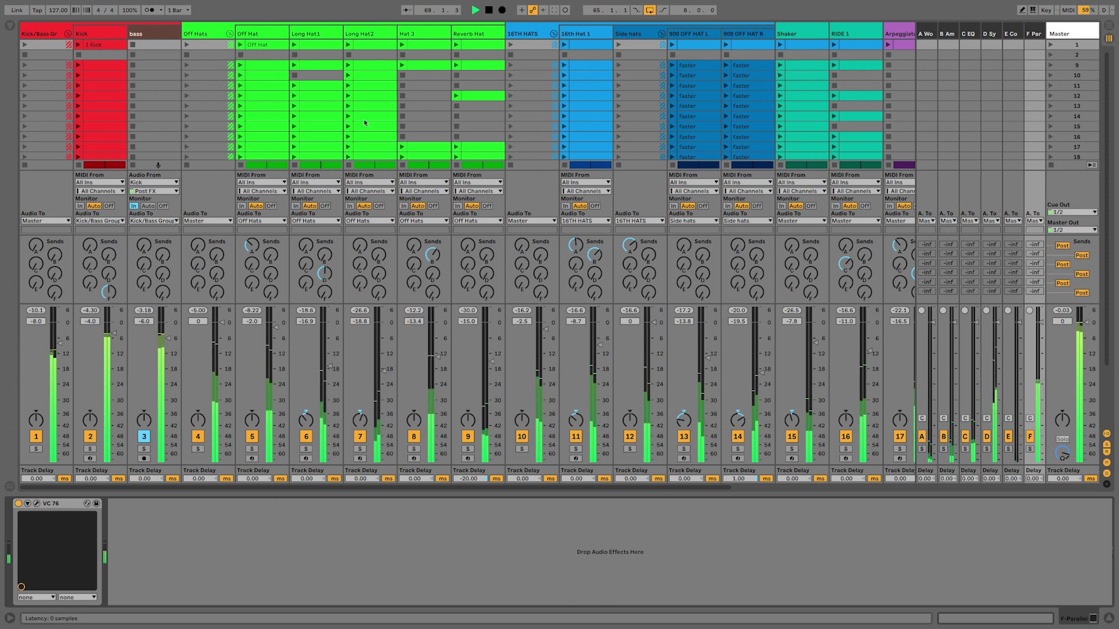
{"action": "left_click_drag", "start_coordinate": [222, 37], "coordinate": [401, 312]}
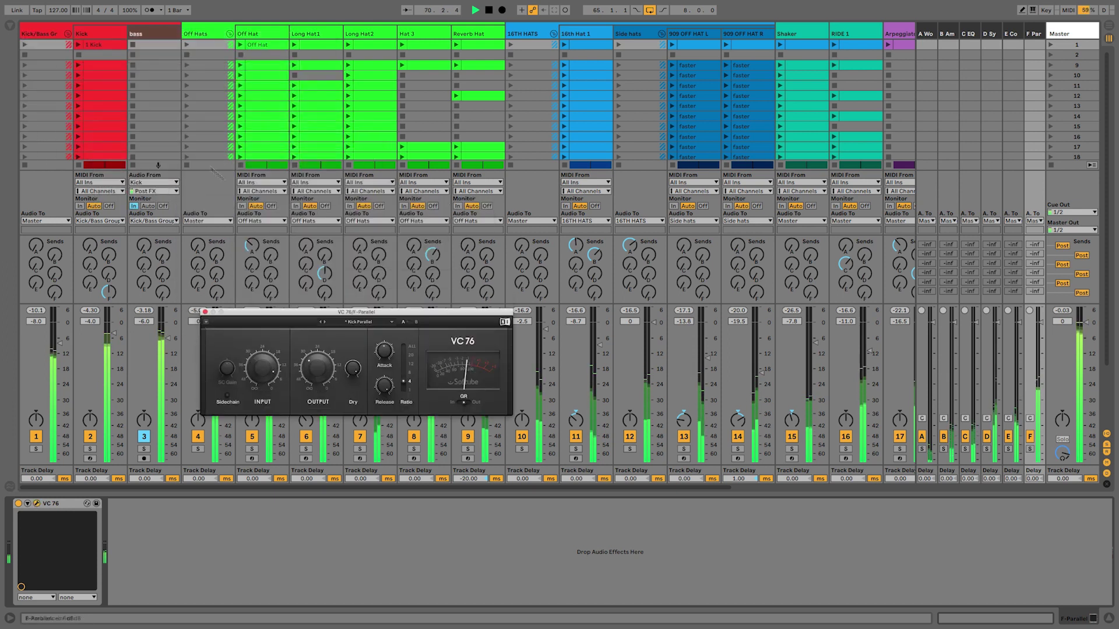
Raise the Kick and bass sends to F Parallel further and audition the Kick/Bass group in solo.
{"action": "left_click_drag", "start_coordinate": [107, 294], "coordinate": [107, 291]}
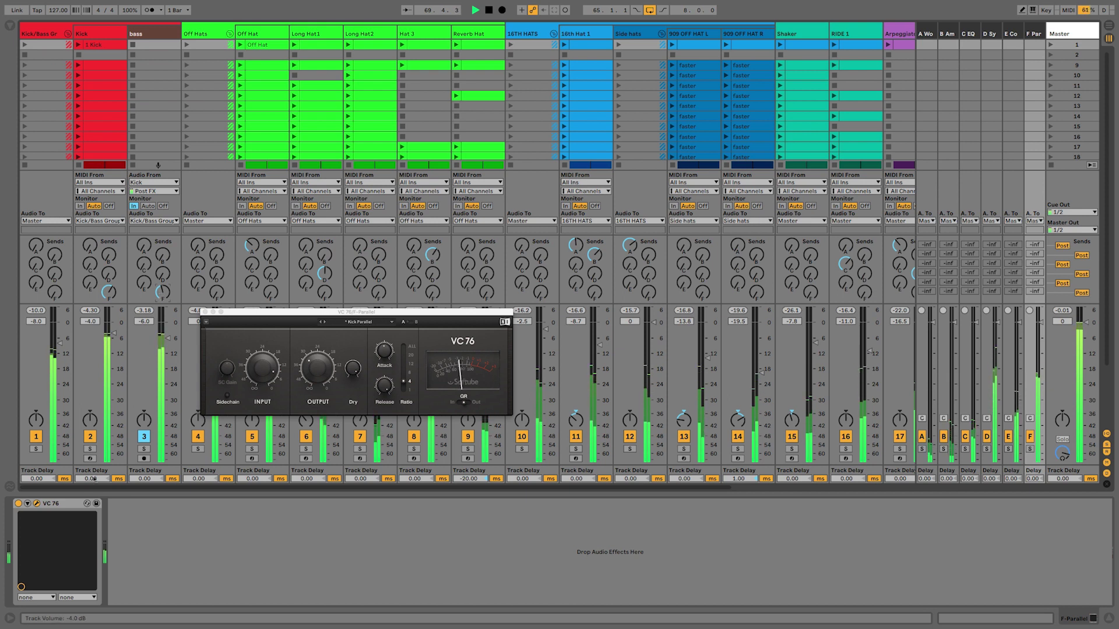
{"action": "left_click", "coordinate": [37, 449]}
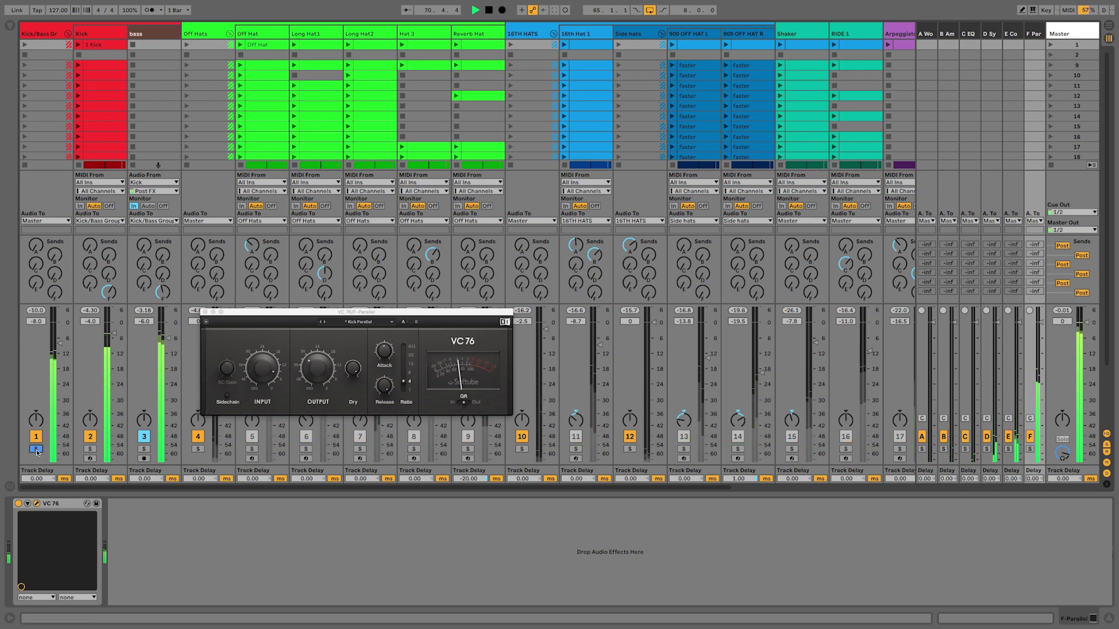
{"action": "left_click", "coordinate": [37, 449]}
Raise the F Parallel sends of Off Hat, Long Hat1 and Long Hat2, comparing the return on and off with the Off Hats group soloed.
{"action": "left_click_drag", "start_coordinate": [268, 310], "coordinate": [278, 162]}
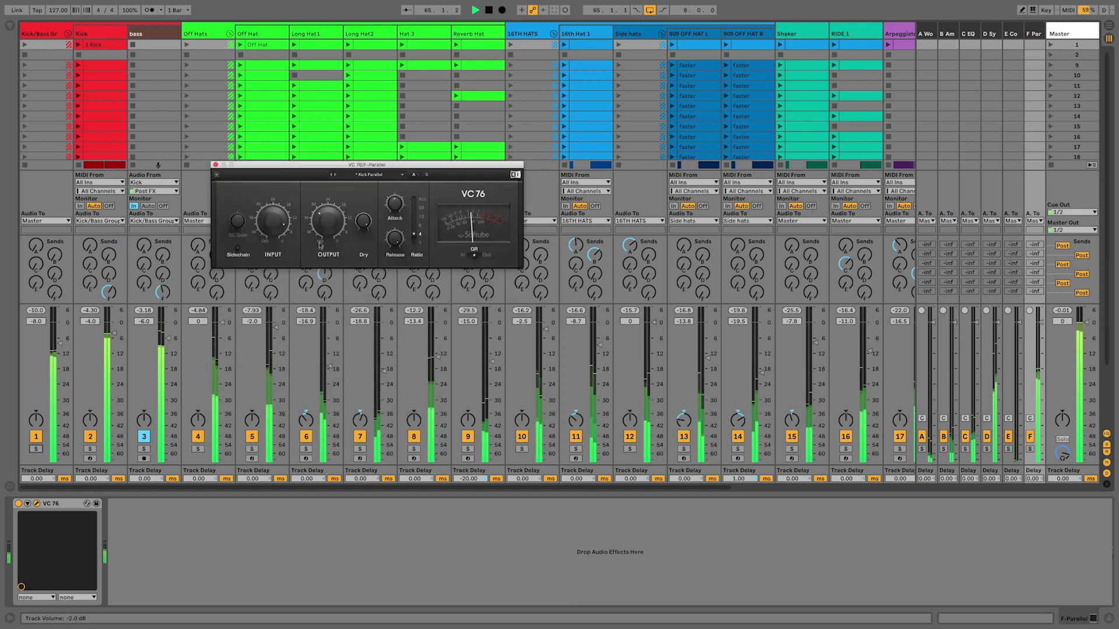
{"action": "left_click_drag", "start_coordinate": [268, 297], "coordinate": [267, 285]}
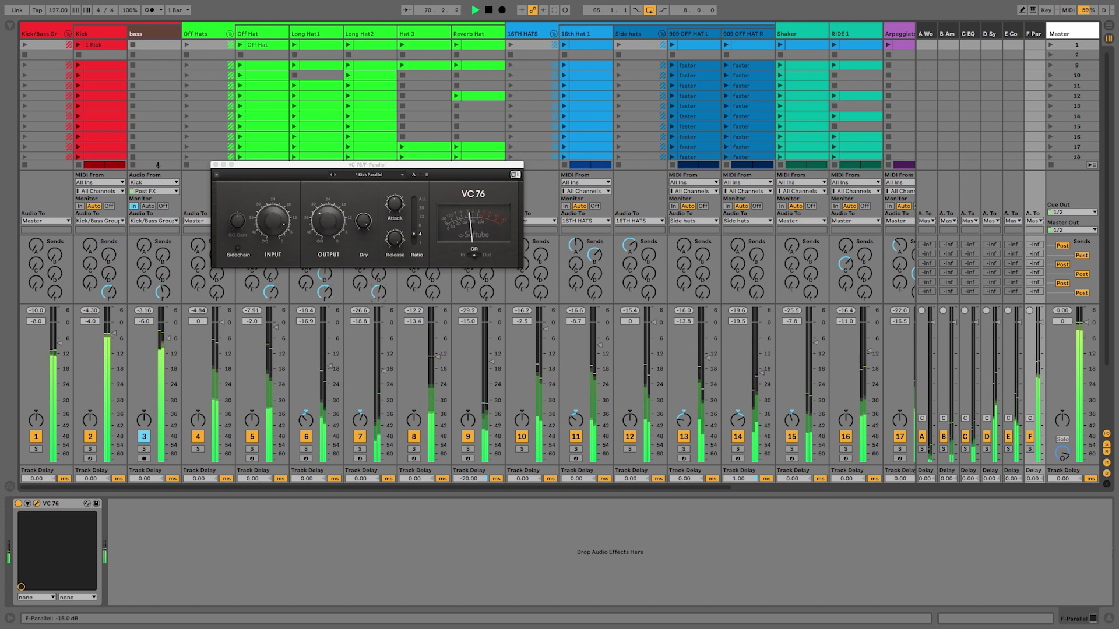
{"action": "left_click", "coordinate": [197, 449]}
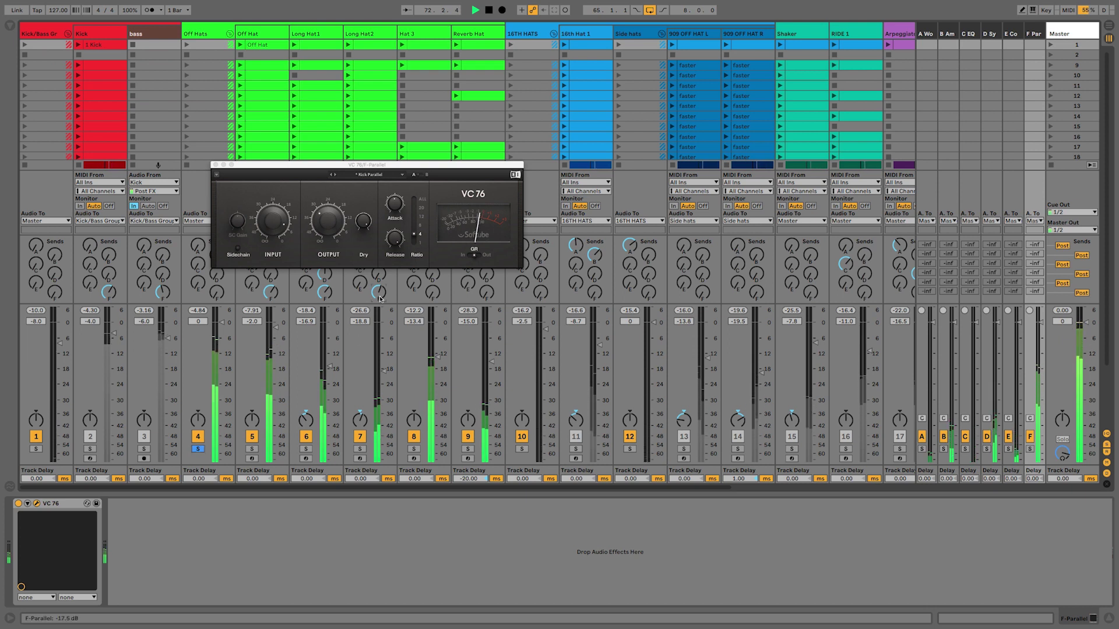
{"action": "left_click", "coordinate": [1029, 437]}
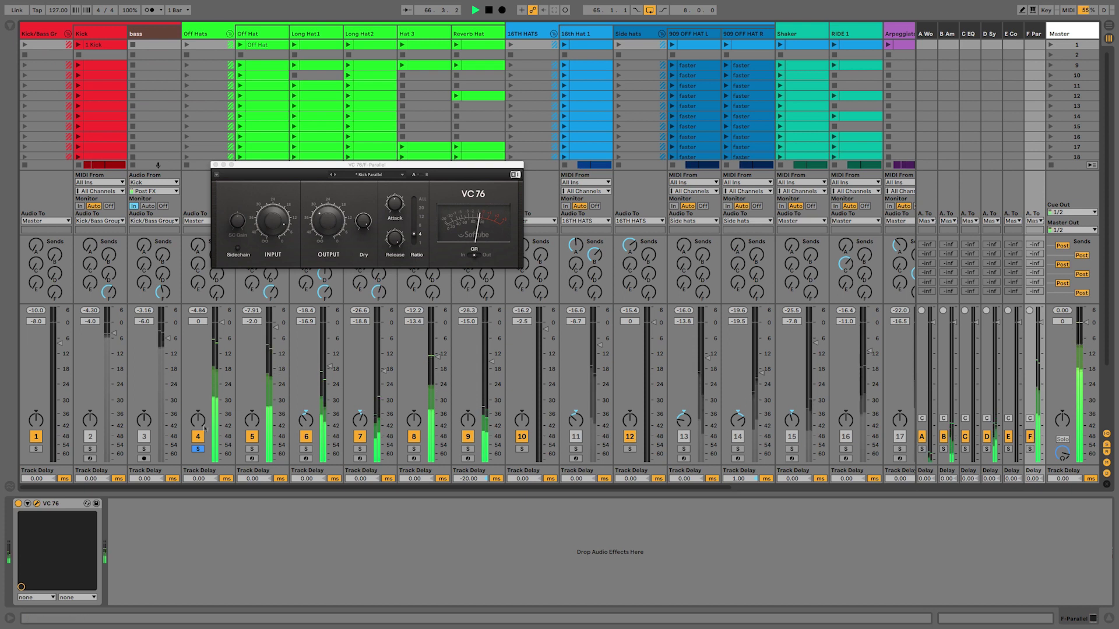
{"action": "left_click", "coordinate": [198, 448]}
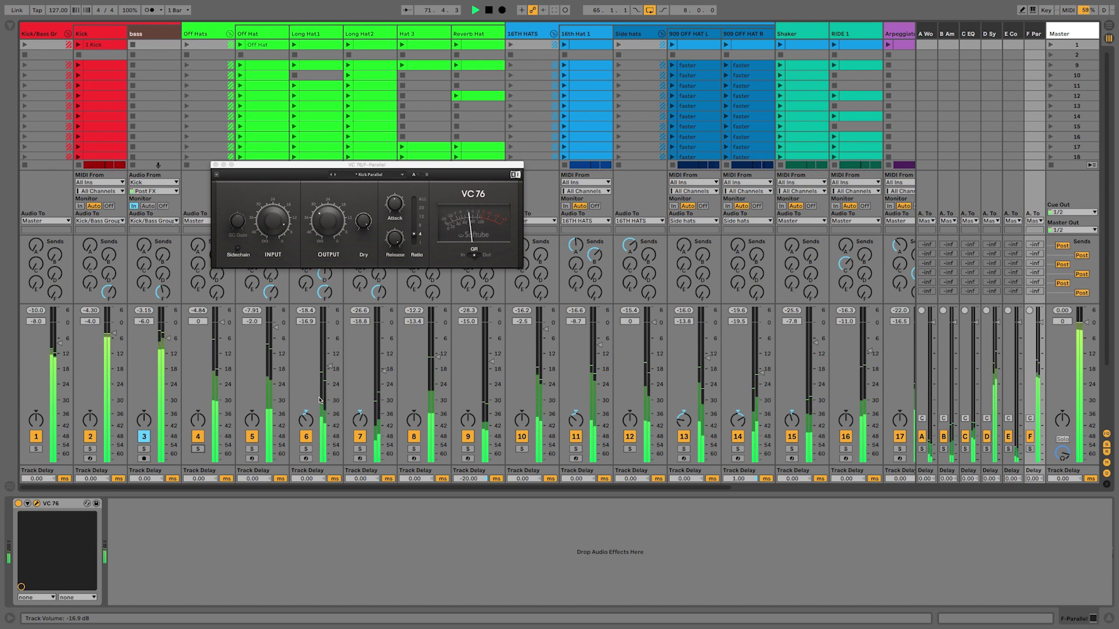
Raise the Synth's F Parallel send to -23.8 dB and close the VC 76 plug-in window.
{"action": "scroll", "coordinate": [320, 400], "scroll_direction": "right", "scroll_amount": 4}
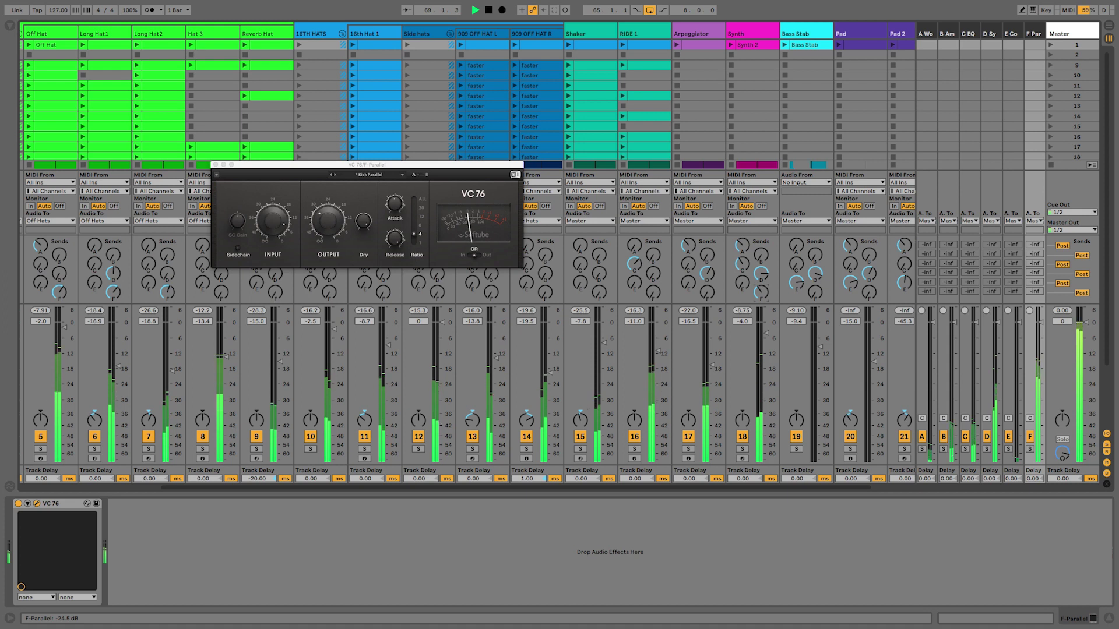
{"action": "key", "text": "Tab"}
{"action": "key", "text": "Tab"}
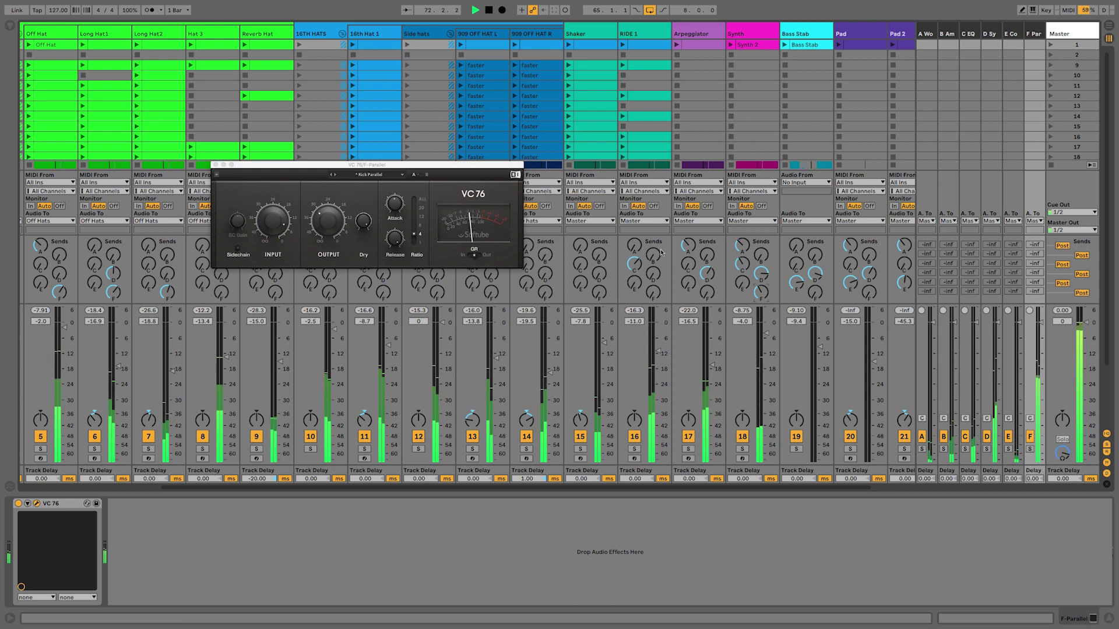
{"action": "left_click", "coordinate": [215, 165]}
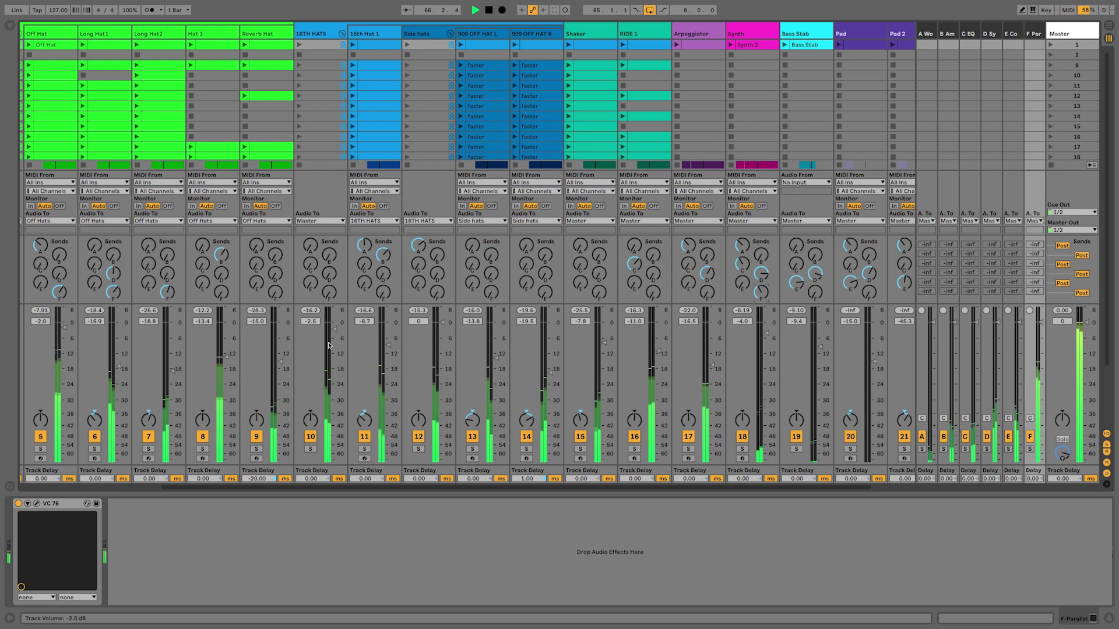
Play the arrangement from bar 1 in Arrangement View and hide the device area to review all tracks.
{"action": "key", "text": "Tab"}
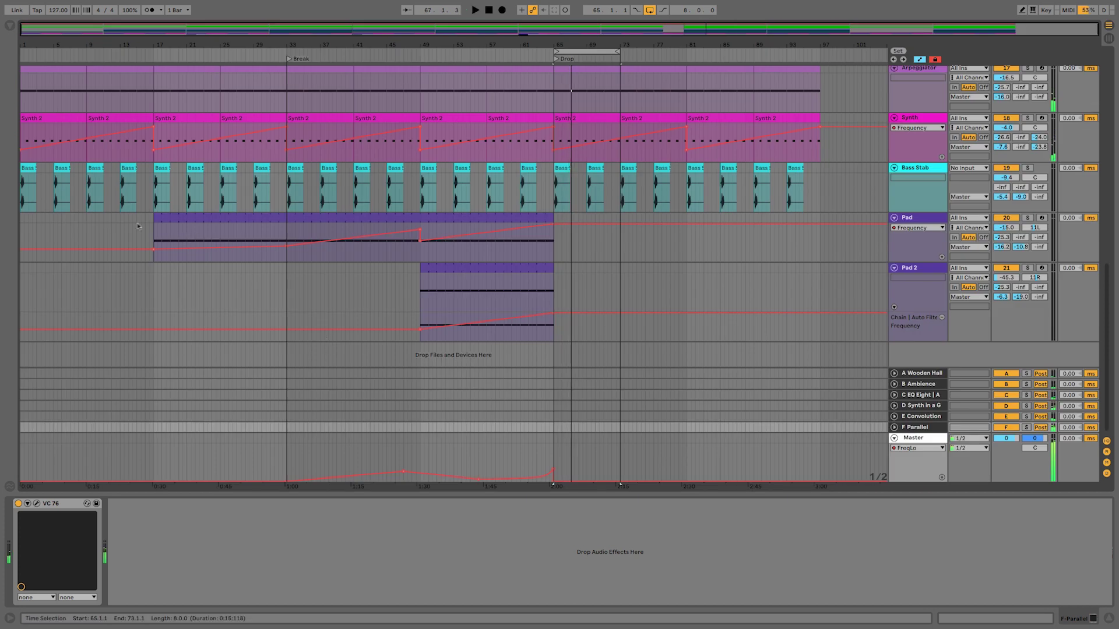
{"action": "left_click", "coordinate": [91, 227]}
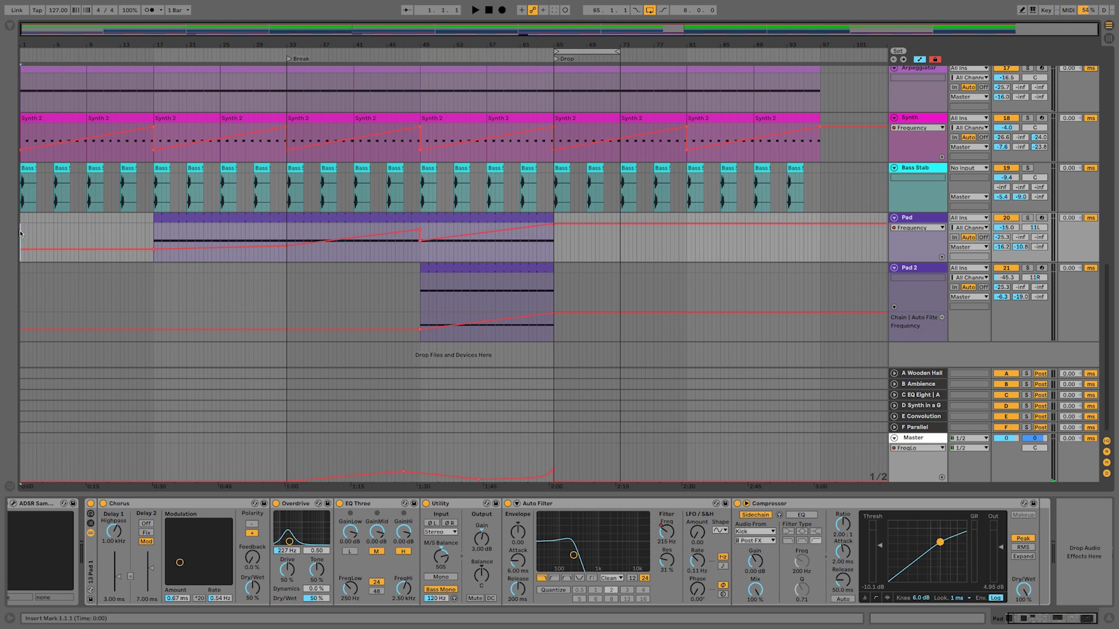
{"action": "key", "text": "space"}
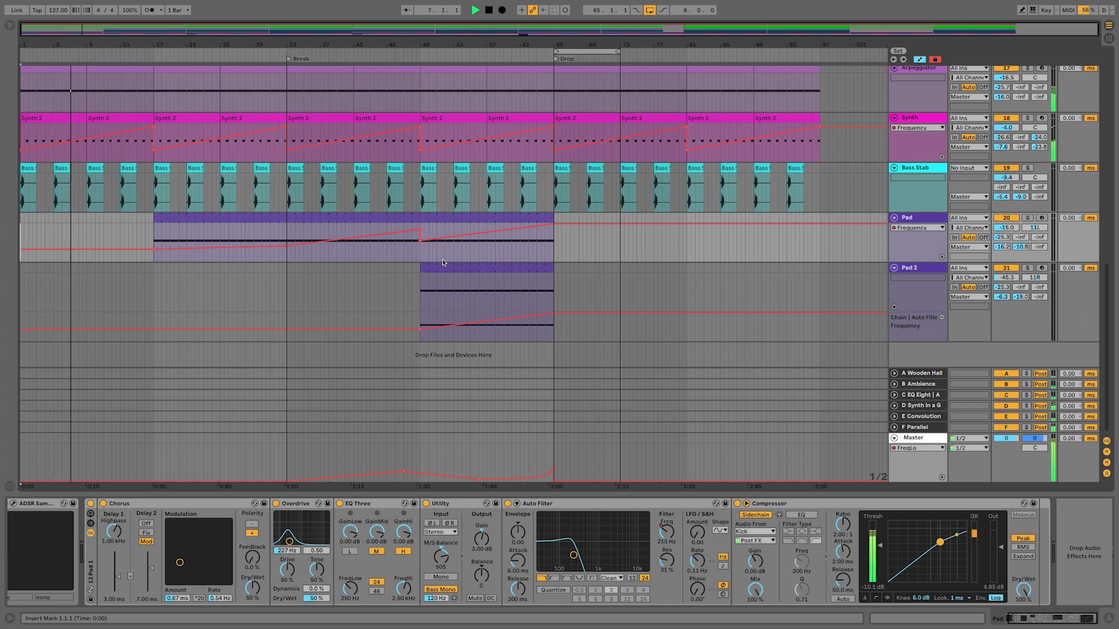
{"action": "scroll", "coordinate": [620, 466], "scroll_direction": "up", "scroll_amount": 4}
{"action": "scroll", "coordinate": [620, 466], "scroll_direction": "up", "scroll_amount": 12}
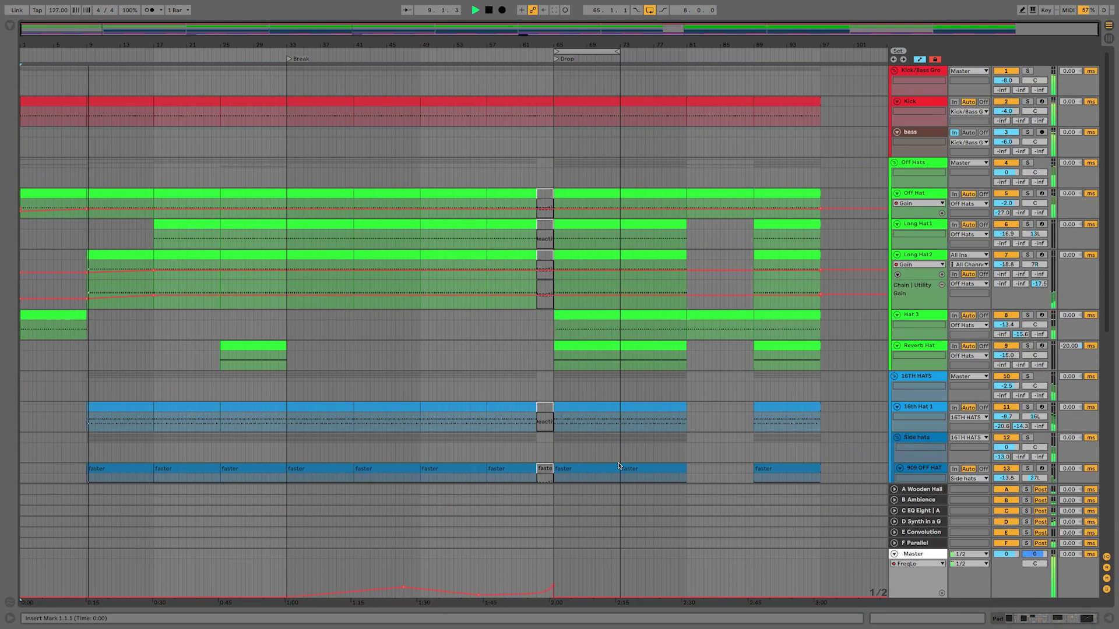
{"action": "scroll", "coordinate": [748, 371], "scroll_direction": "down", "scroll_amount": 12}
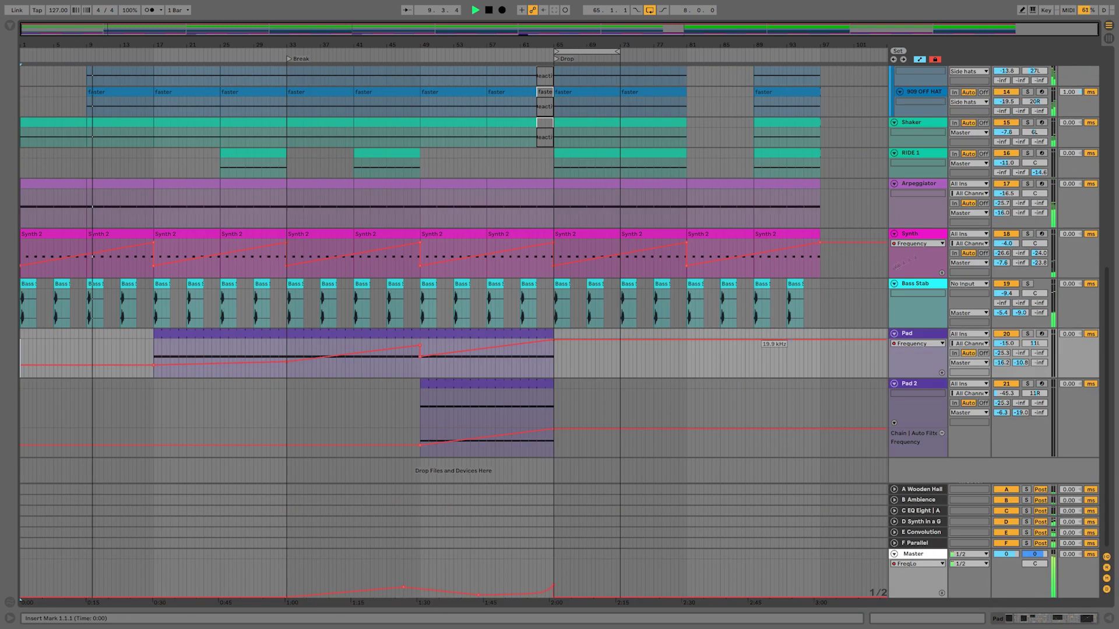
Hide Pad 2's extra automation lane and reduce the track heights from Arpeggiator to Pad 2.
{"action": "left_click", "coordinate": [918, 195]}
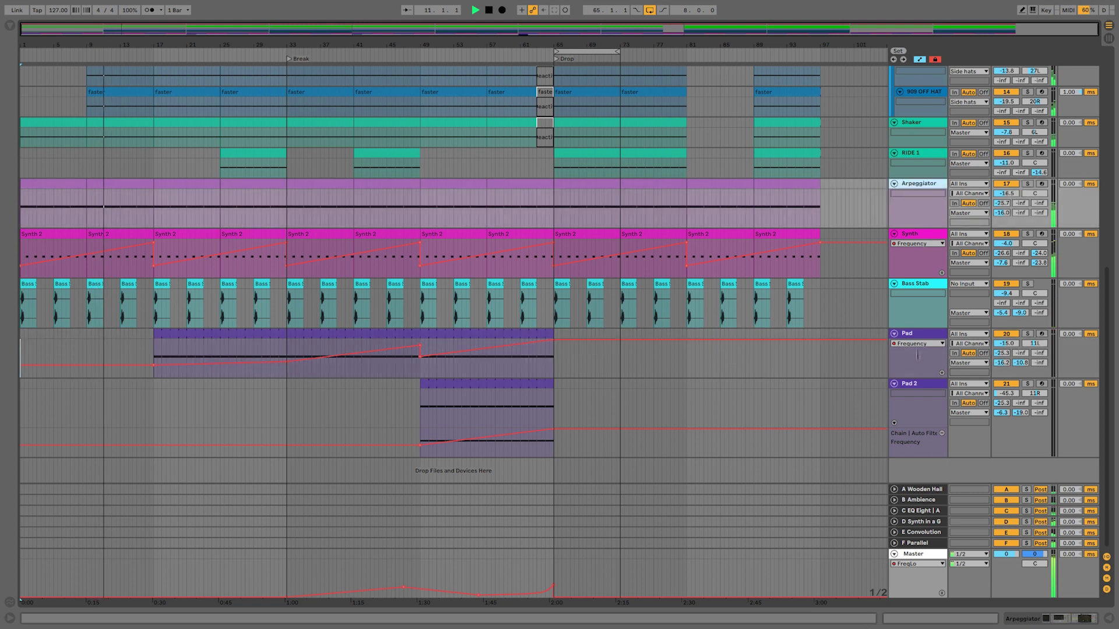
{"action": "left_click", "coordinate": [942, 434]}
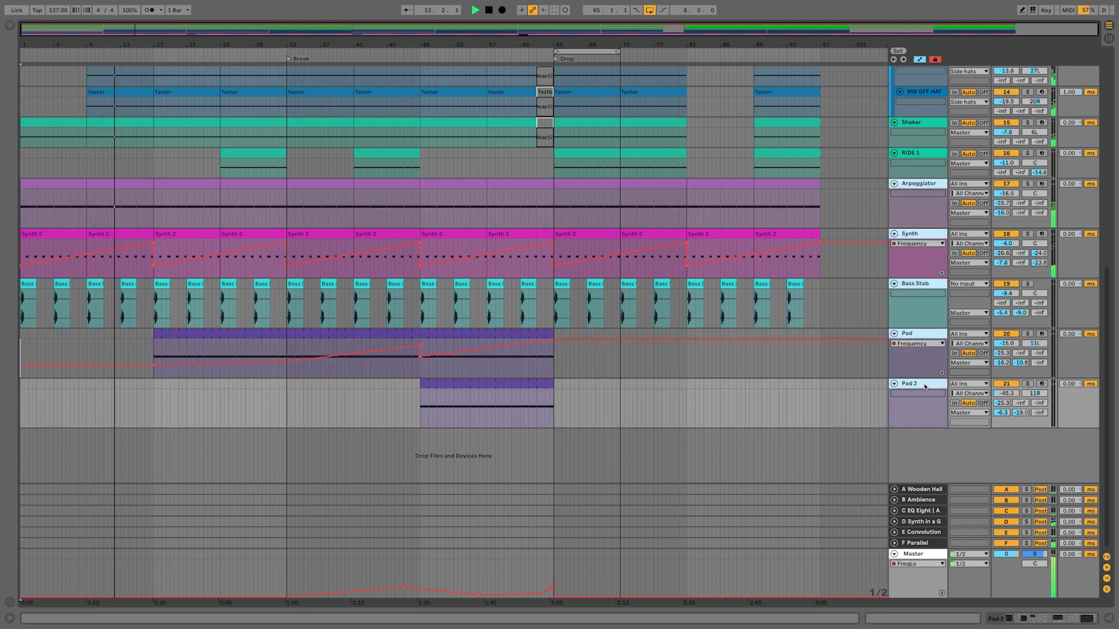
{"action": "key", "text": "alt+minus"}
{"action": "key", "text": "alt+minus"}
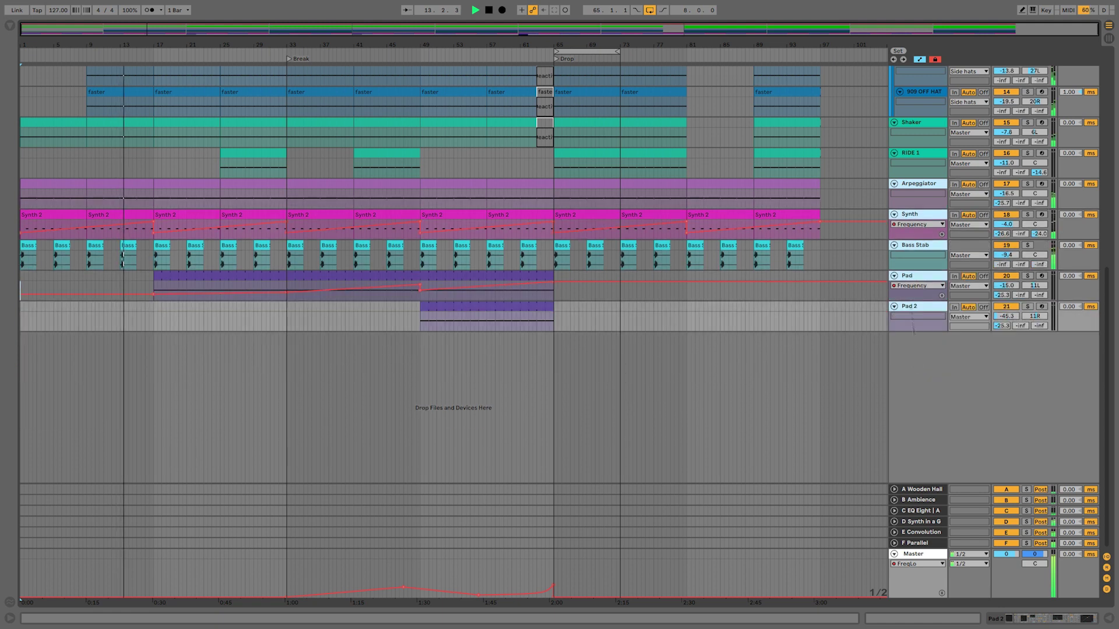
Fold the Master track and reduce the heights of the Kick and bass tracks.
{"action": "scroll", "coordinate": [881, 195], "scroll_direction": "up", "scroll_amount": 3}
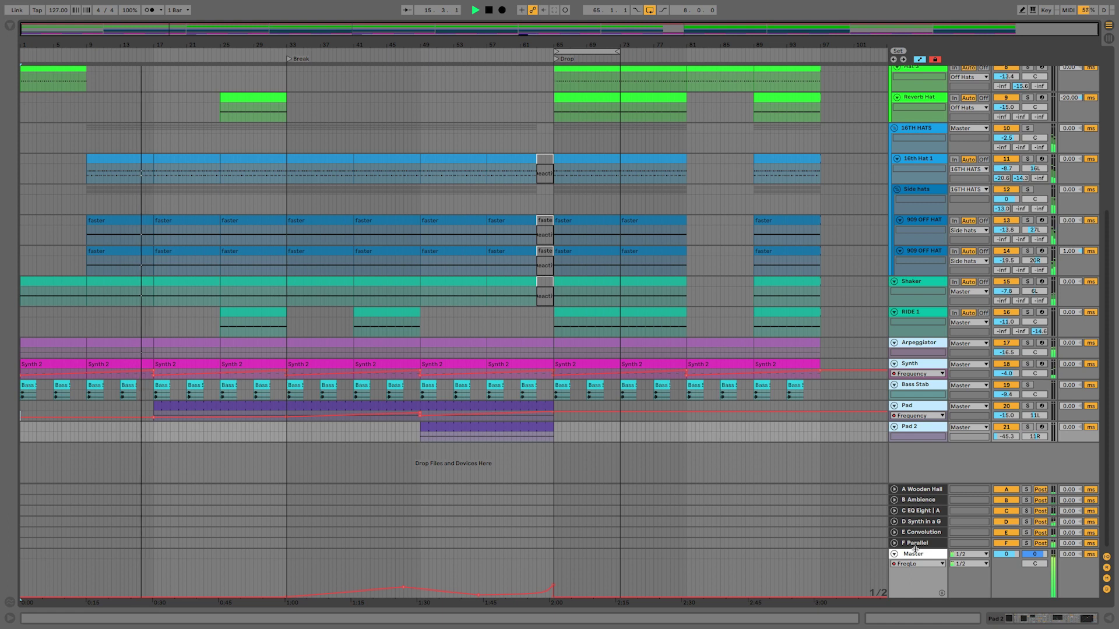
{"action": "left_click", "coordinate": [894, 554]}
{"action": "scroll", "coordinate": [785, 390], "scroll_direction": "up", "scroll_amount": 3}
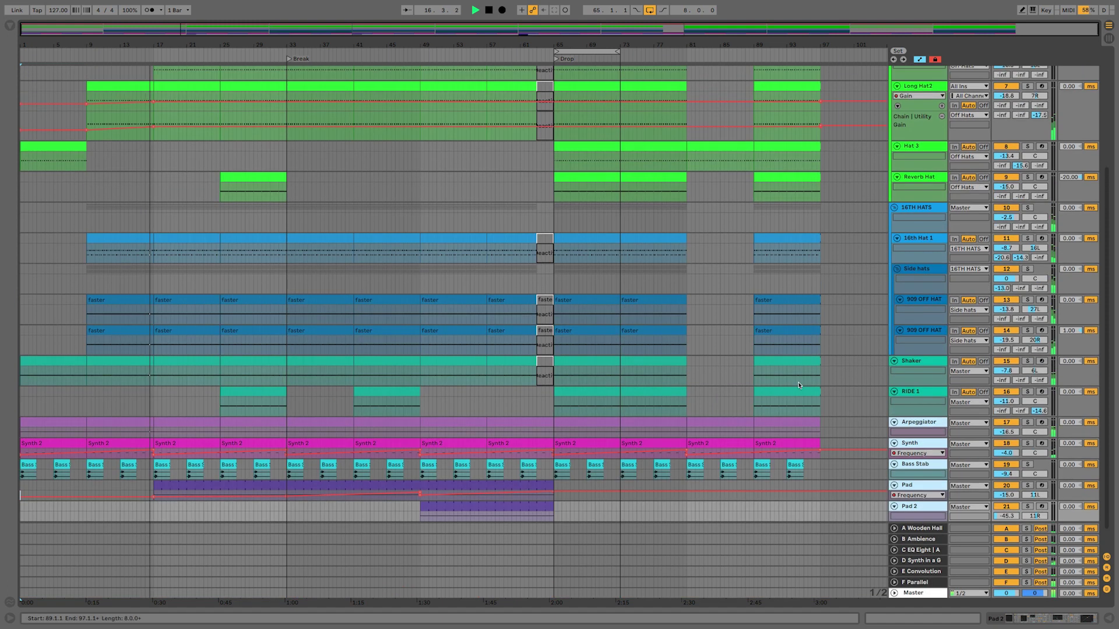
{"action": "scroll", "coordinate": [887, 136], "scroll_direction": "up", "scroll_amount": 6}
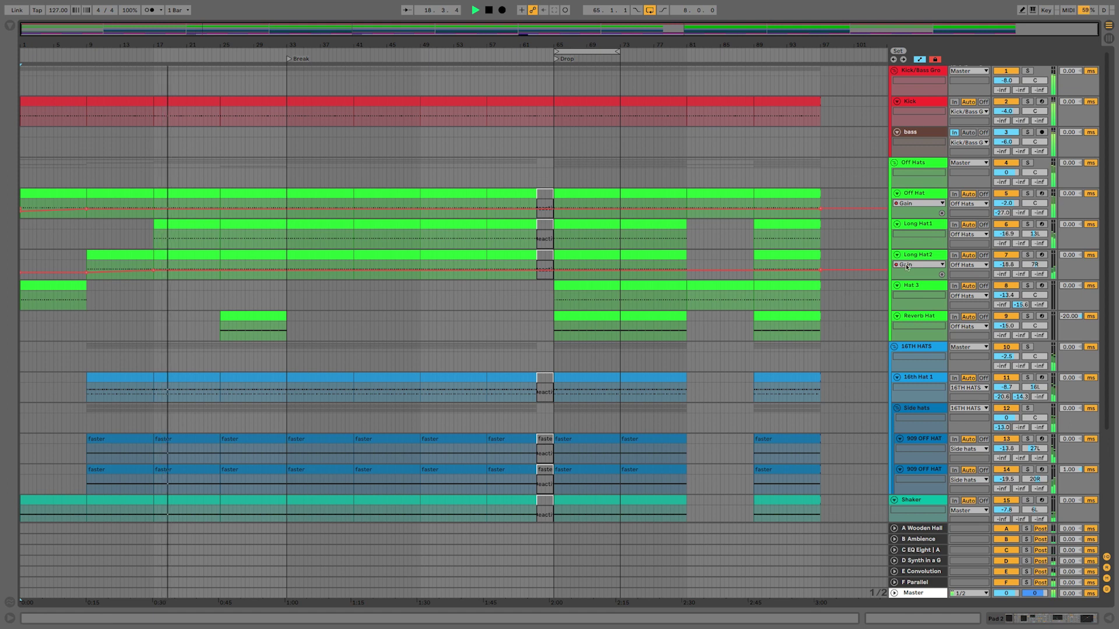
{"action": "left_click", "coordinate": [916, 104]}
{"action": "left_click", "coordinate": [915, 131], "text": "shift"}
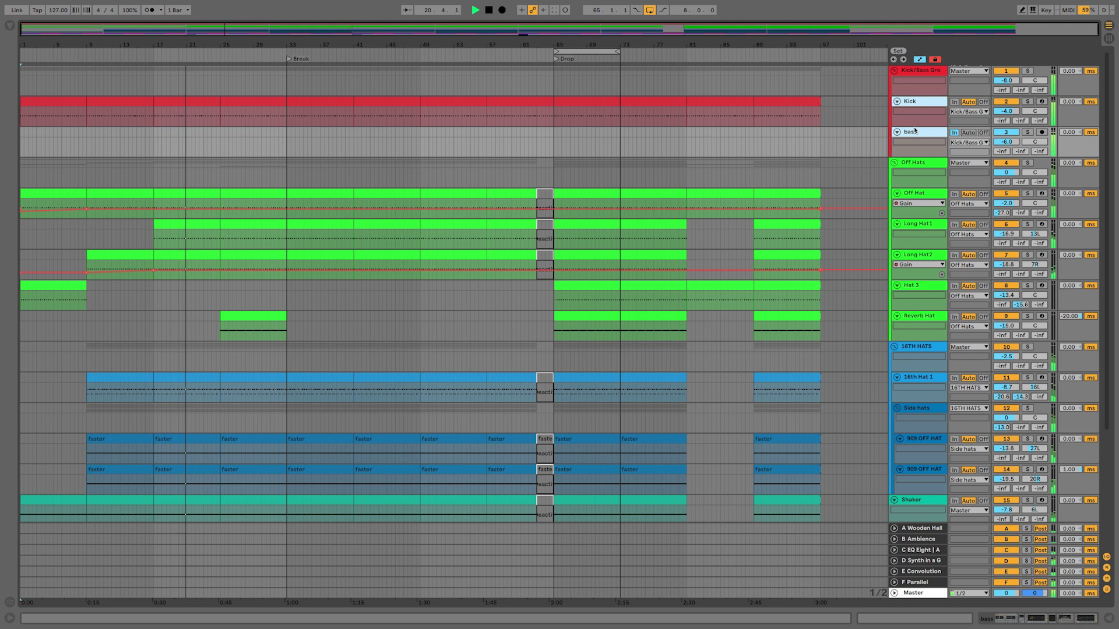
{"action": "left_click_drag", "start_coordinate": [915, 127], "coordinate": [913, 118]}
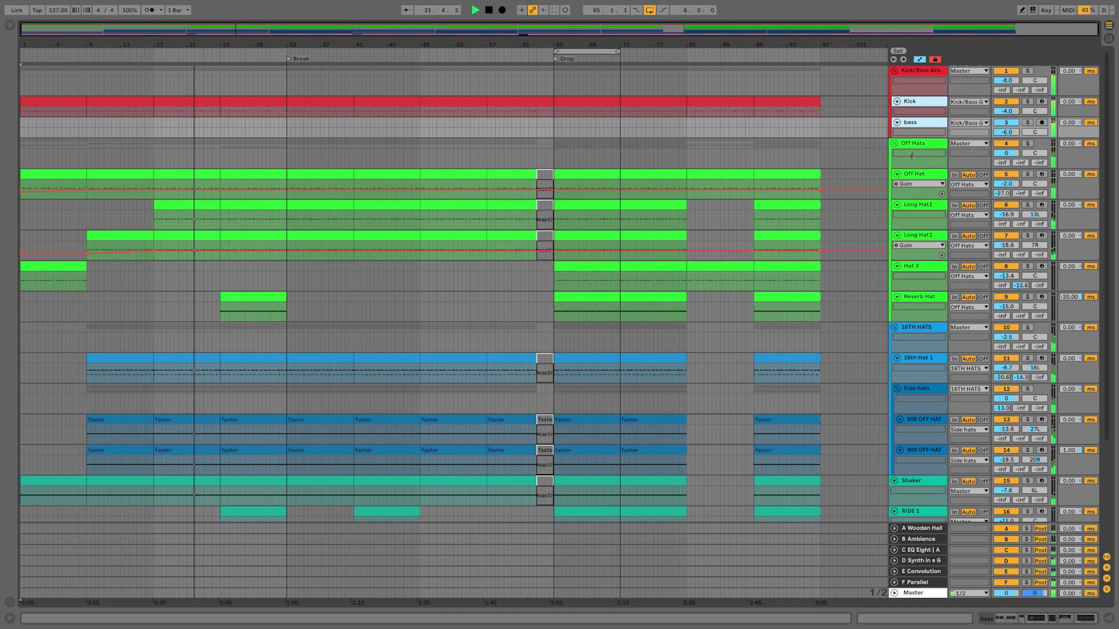
Reduce the heights of all tracks from Off Hat to Reverb Hat together.
{"action": "left_click", "coordinate": [908, 176]}
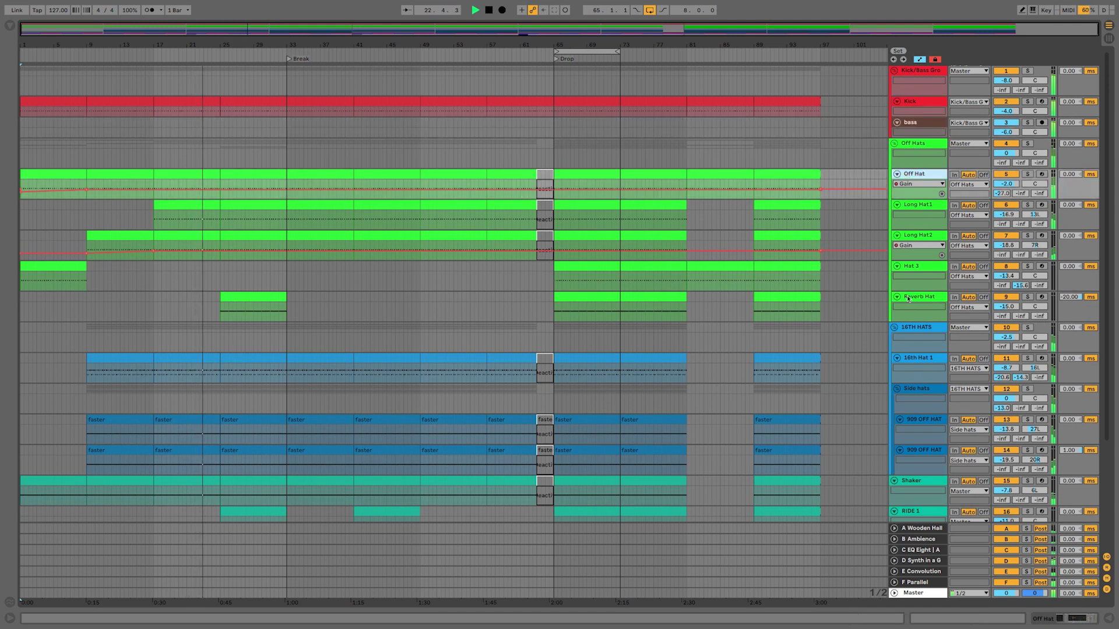
{"action": "left_click", "coordinate": [907, 293]}
{"action": "key", "text": "alt+minus"}
{"action": "key", "text": "alt+minus"}
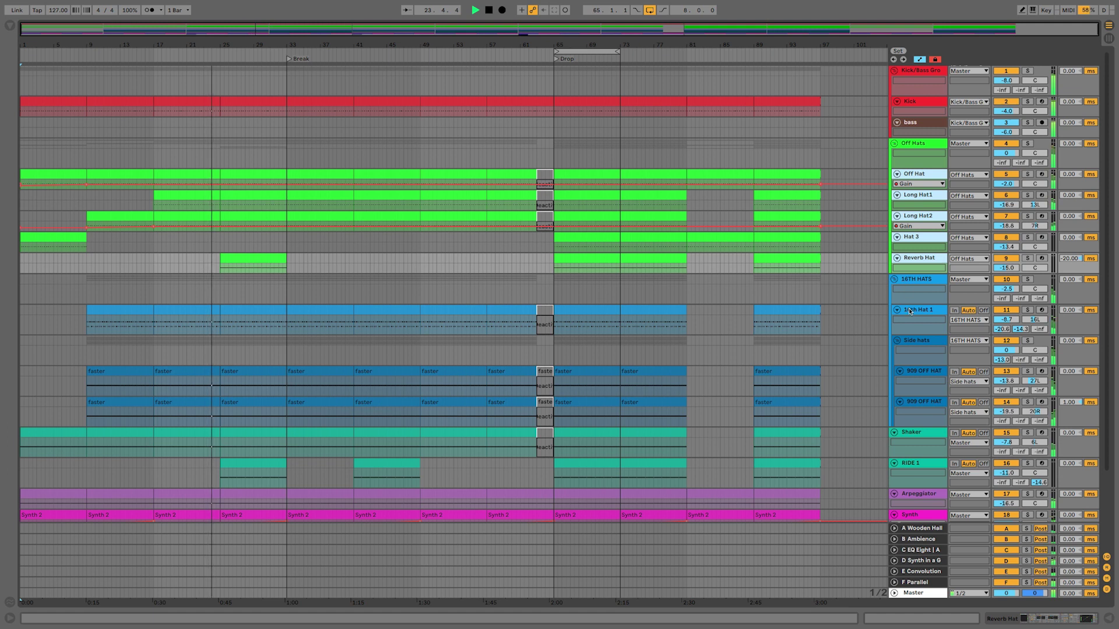
Reduce the heights of the 16th Hat 1 track and both 909 OFF HAT tracks.
{"action": "left_click", "coordinate": [911, 311]}
{"action": "key", "text": "alt+minus"}
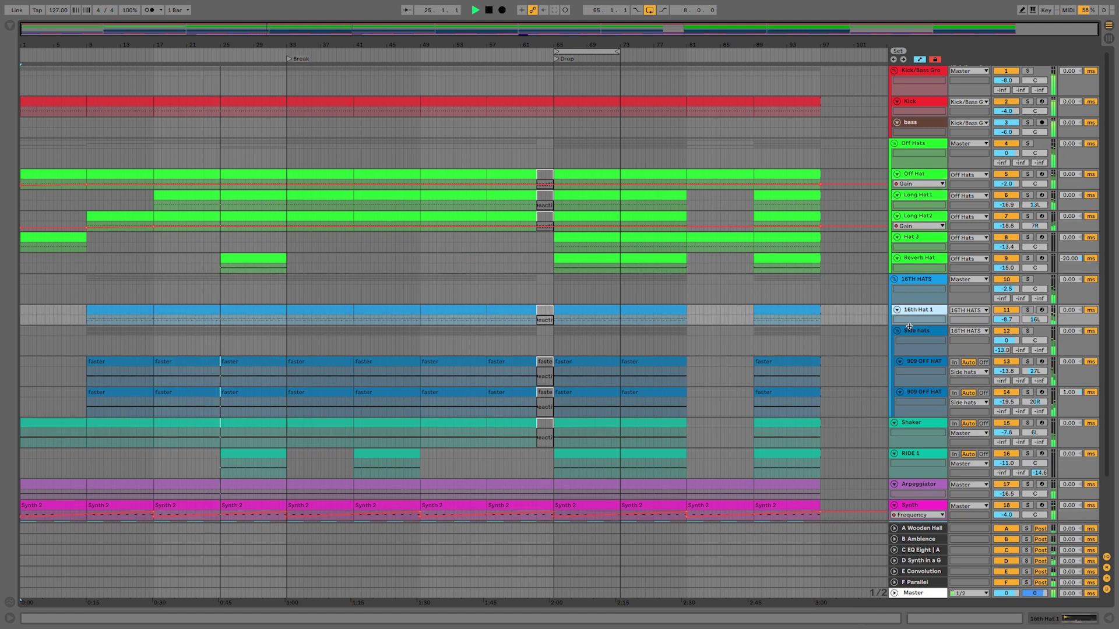
{"action": "left_click", "coordinate": [910, 373]}
{"action": "left_click", "coordinate": [909, 414]}
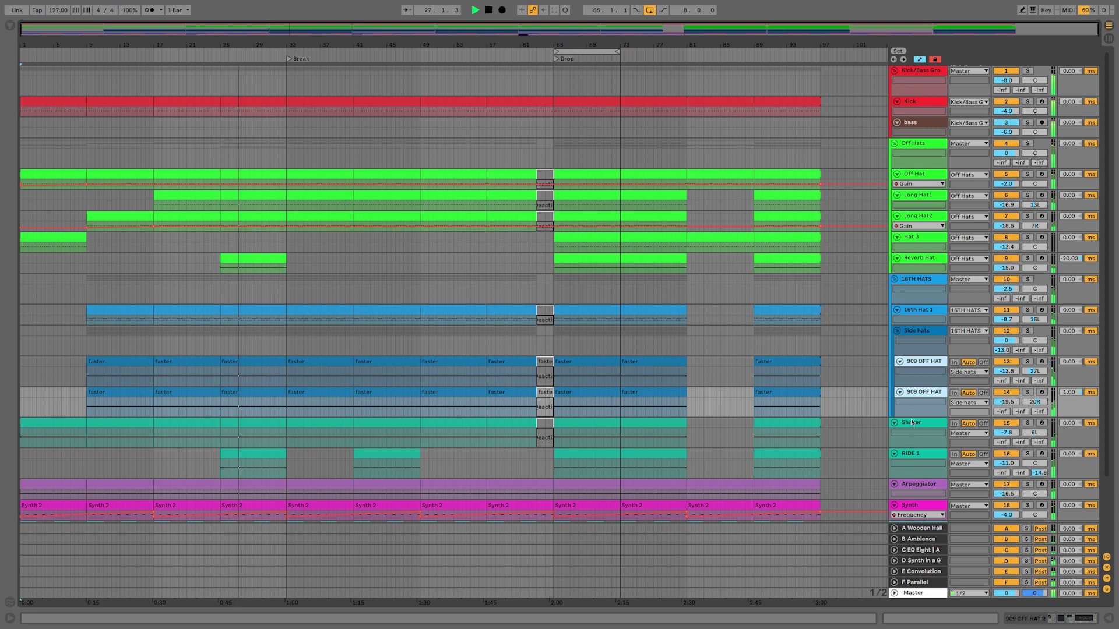
{"action": "key", "text": "alt+minus"}
Reduce the heights of the Shaker and RIDE 1 tracks so the arrangement fits on screen.
{"action": "left_click", "coordinate": [910, 417]}
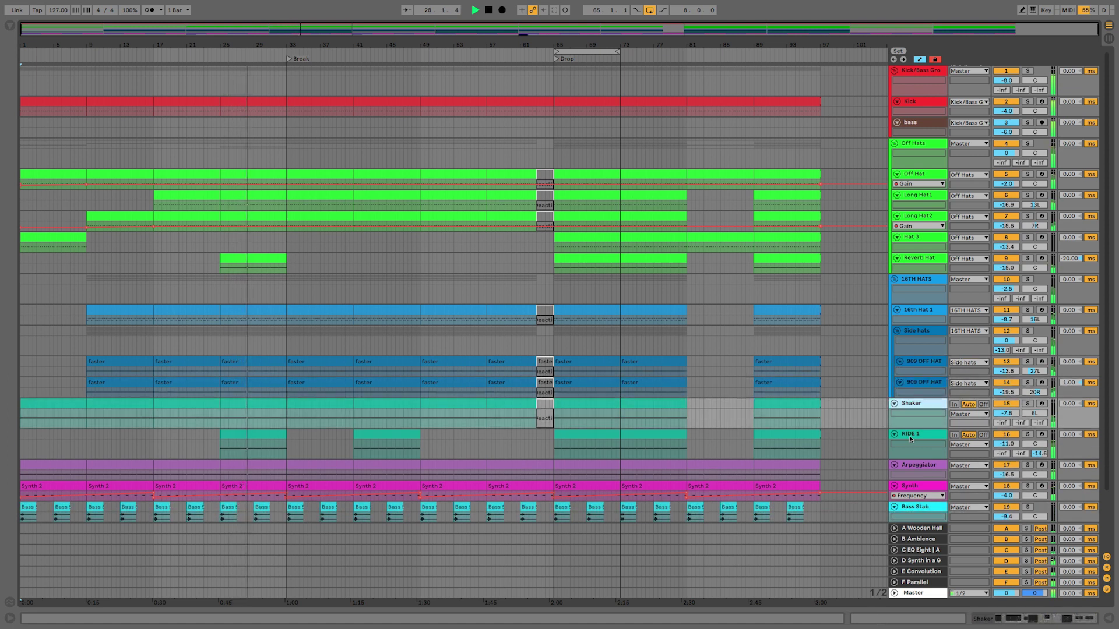
{"action": "left_click", "coordinate": [907, 449]}
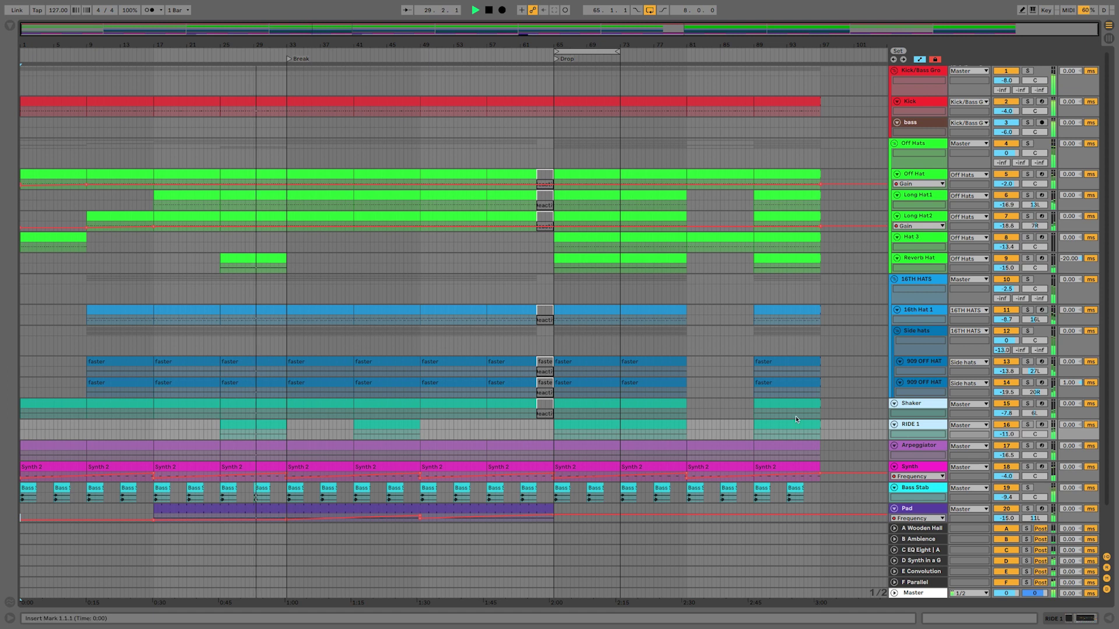
{"action": "scroll", "coordinate": [795, 416], "scroll_direction": "down", "scroll_amount": 3}
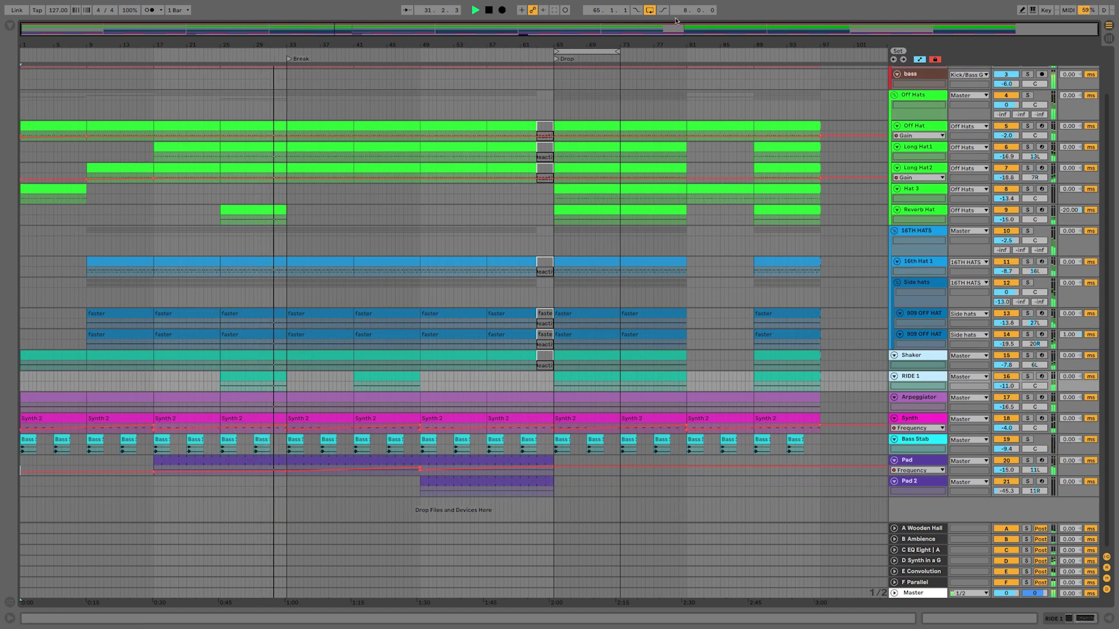
Turn off the arrangement loop and unlock the automation envelopes.
{"action": "left_click", "coordinate": [650, 10]}
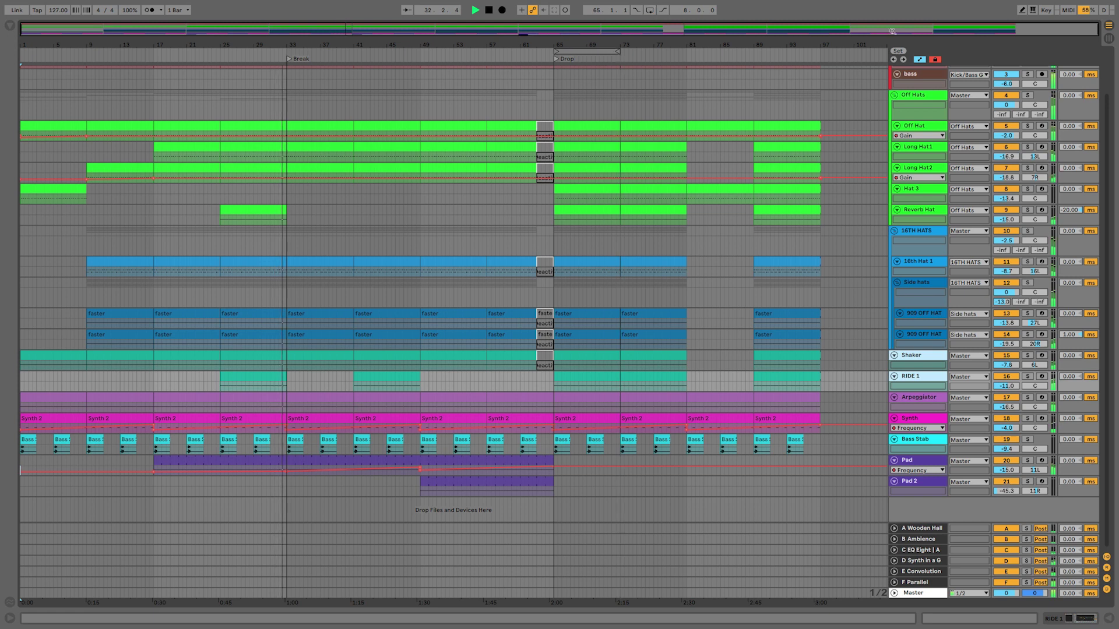
{"action": "left_click", "coordinate": [934, 59]}
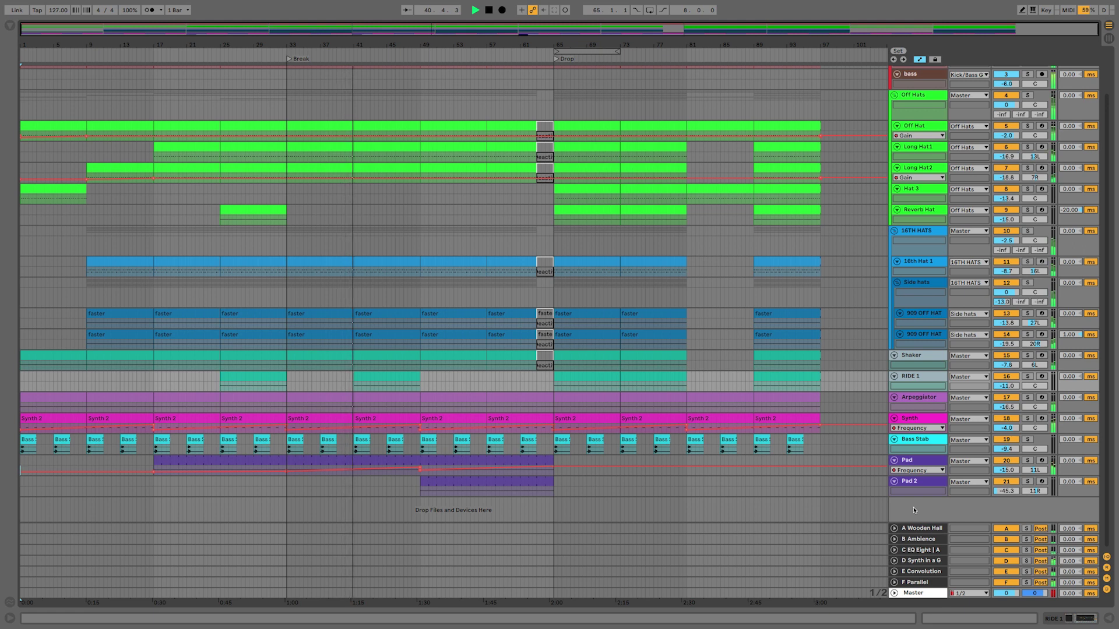
Move the FF LIMITER after the EQ Three in the Master device chain and hide the device area.
{"action": "double_click", "coordinate": [916, 594]}
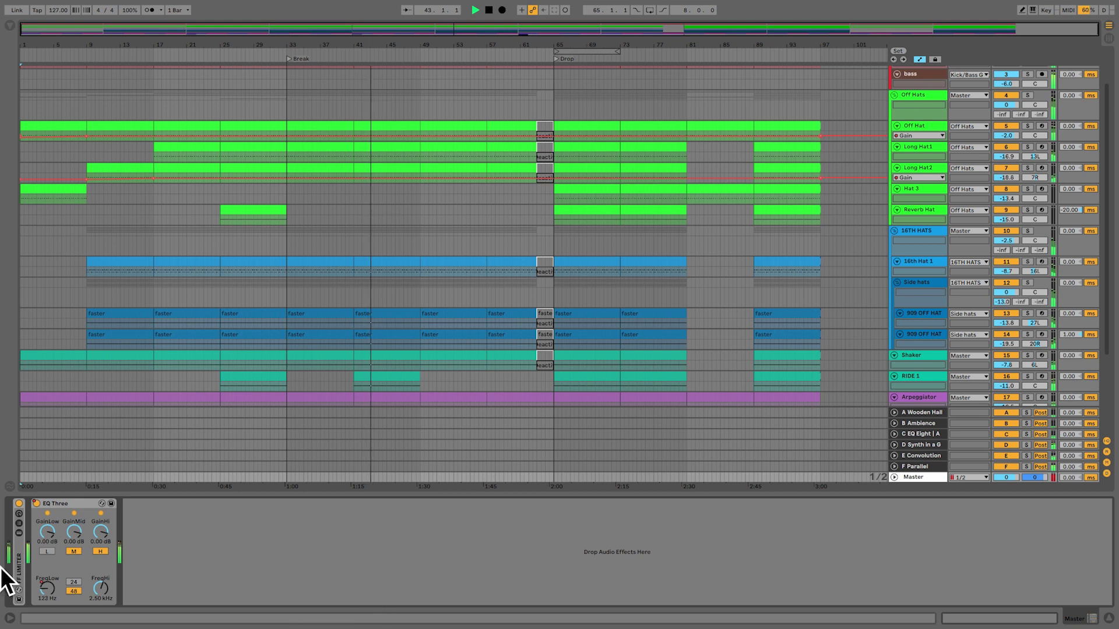
{"action": "left_click_drag", "start_coordinate": [18, 568], "coordinate": [127, 563]}
{"action": "left_click_drag", "start_coordinate": [472, 446], "coordinate": [867, 539]}
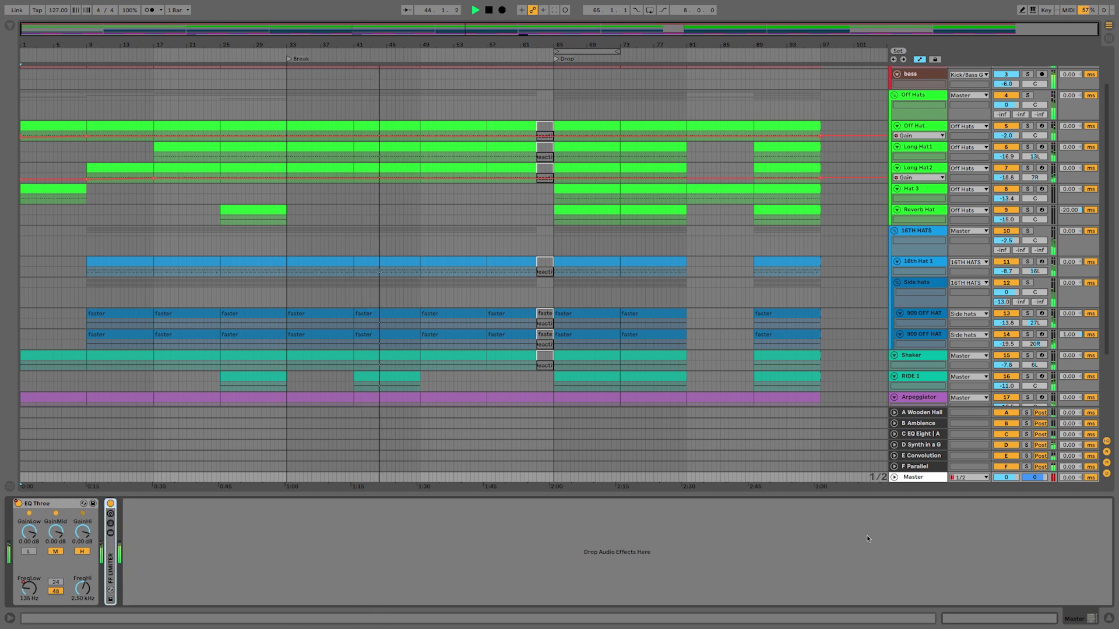
{"action": "left_click", "coordinate": [1108, 617]}
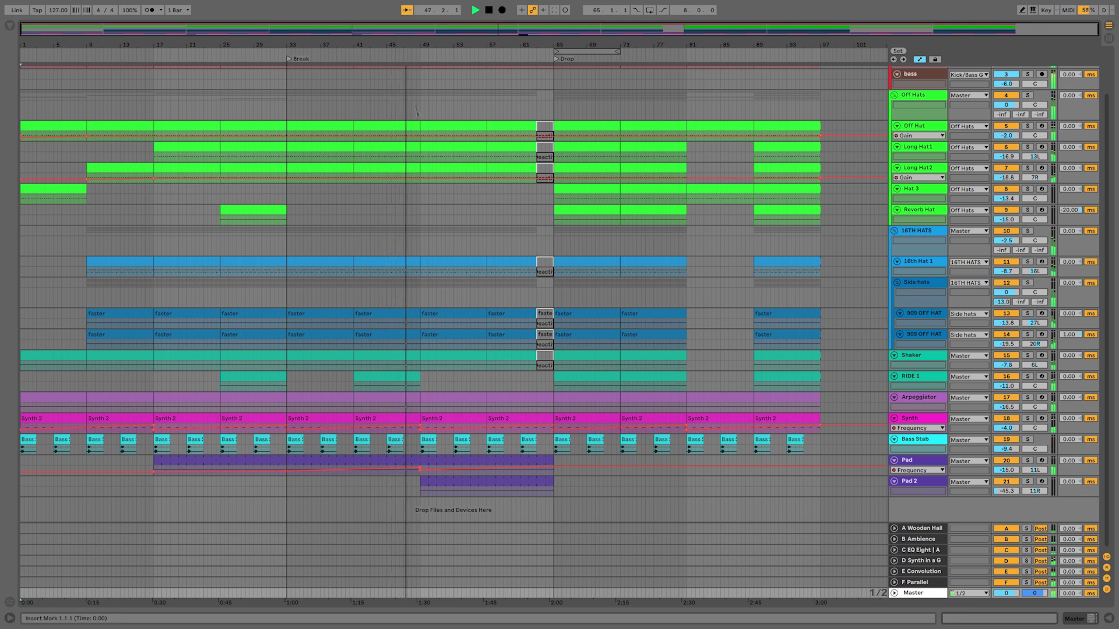
Enlarge the timeline around the break and drop to review that part during playback.
{"action": "left_click_drag", "start_coordinate": [405, 42], "coordinate": [327, 52]}
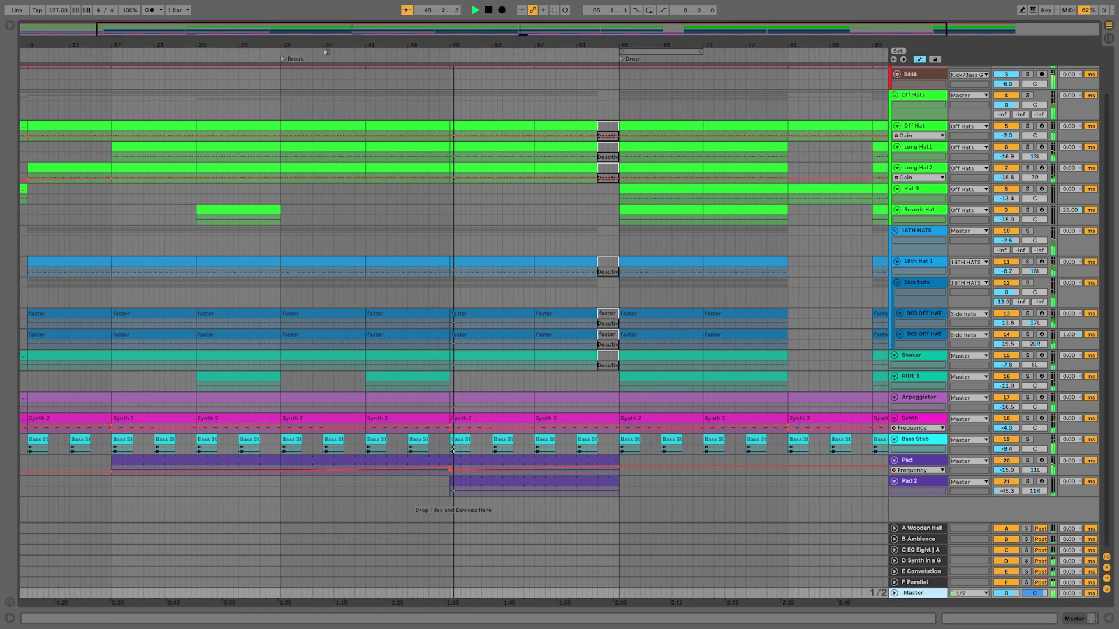